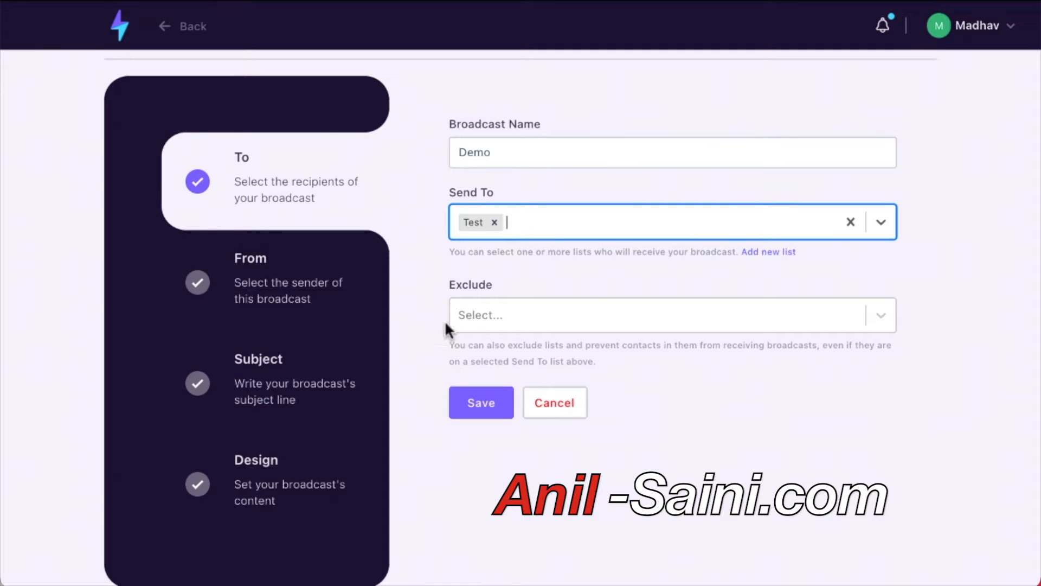
Exclude the Mintware Affiliates list from the recipients and save.
left_click(492, 320)
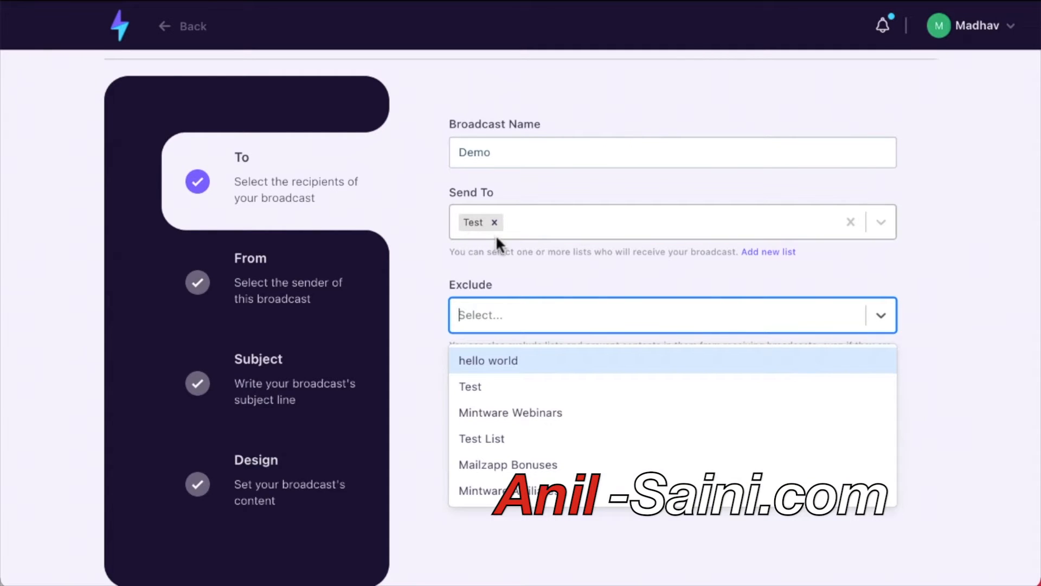
left_click(496, 492)
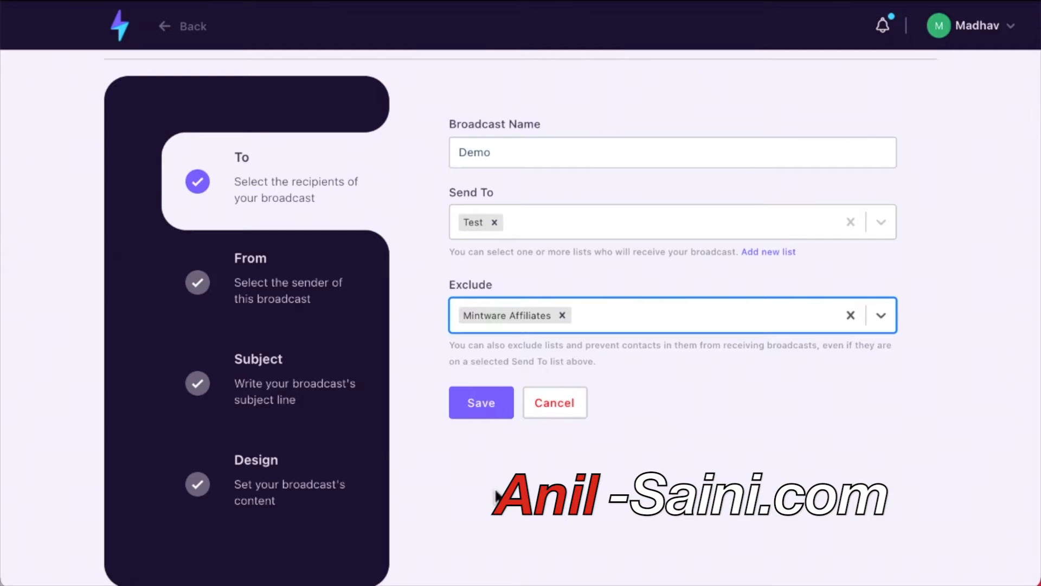
left_click(480, 412)
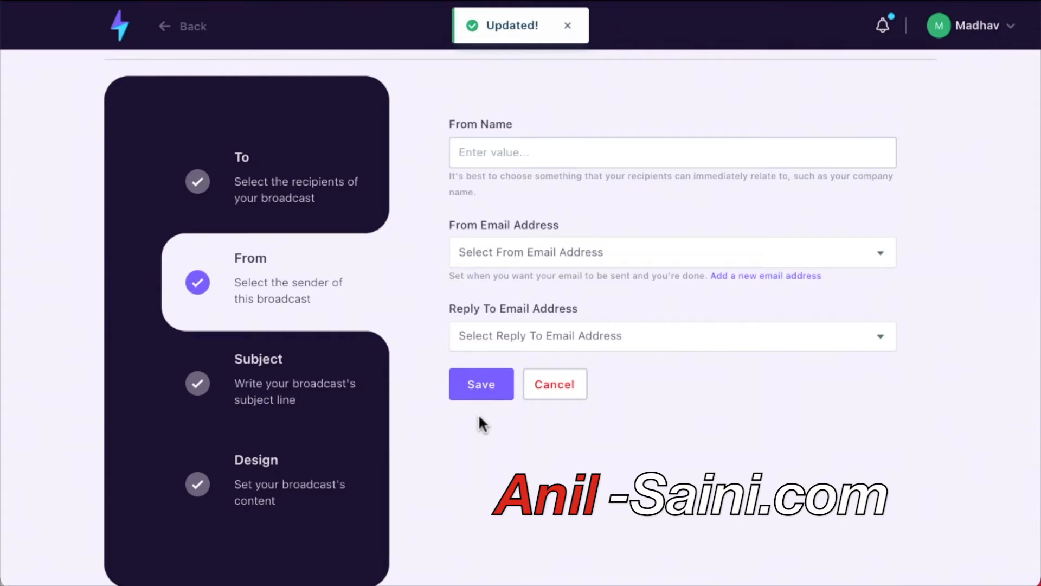
Set sender name 'Mintware Platform' with the same from and reply-to address, and save.
left_click(497, 159)
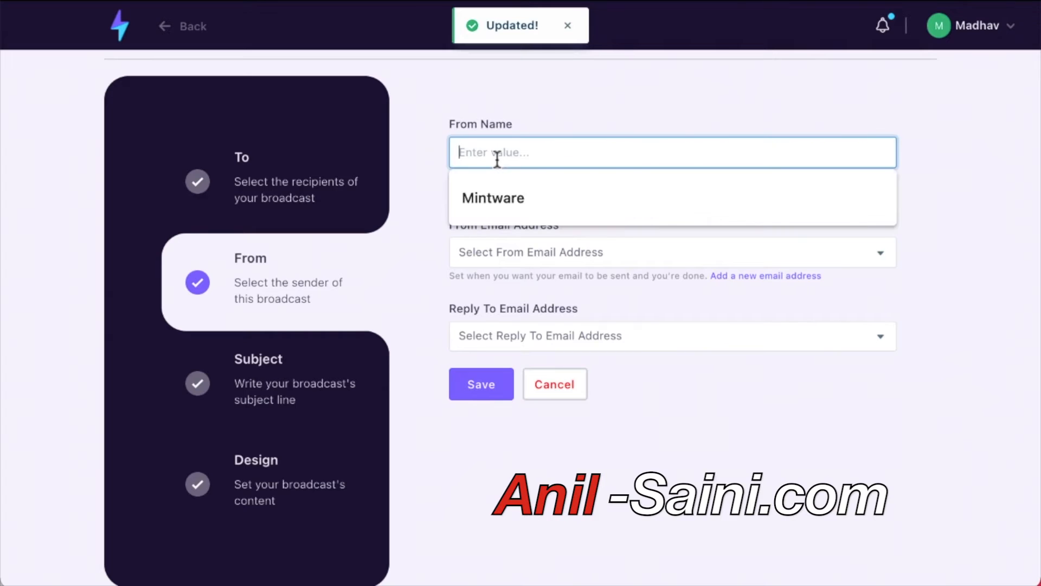
left_click(491, 198)
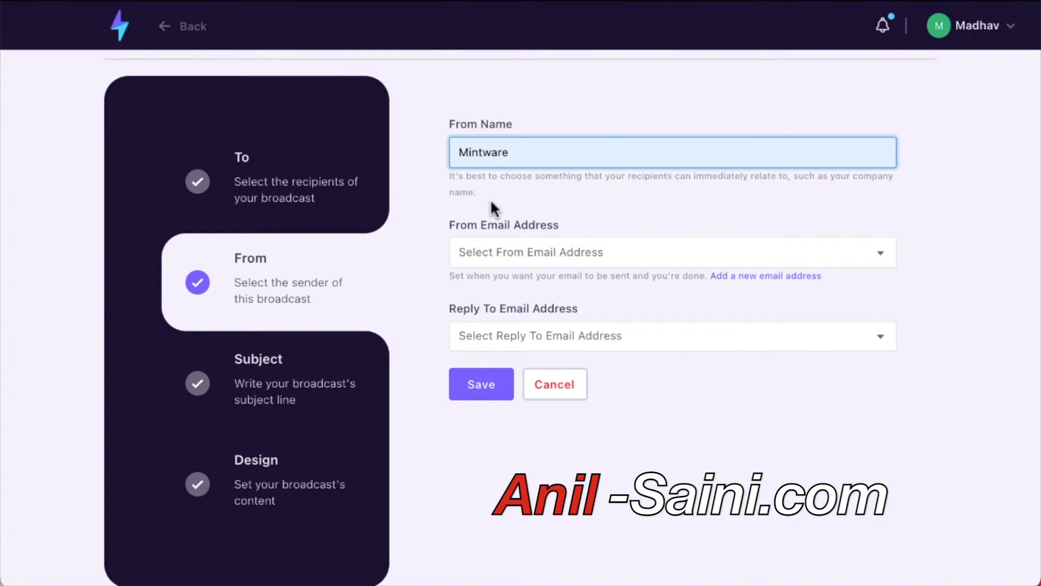
type("Platform")
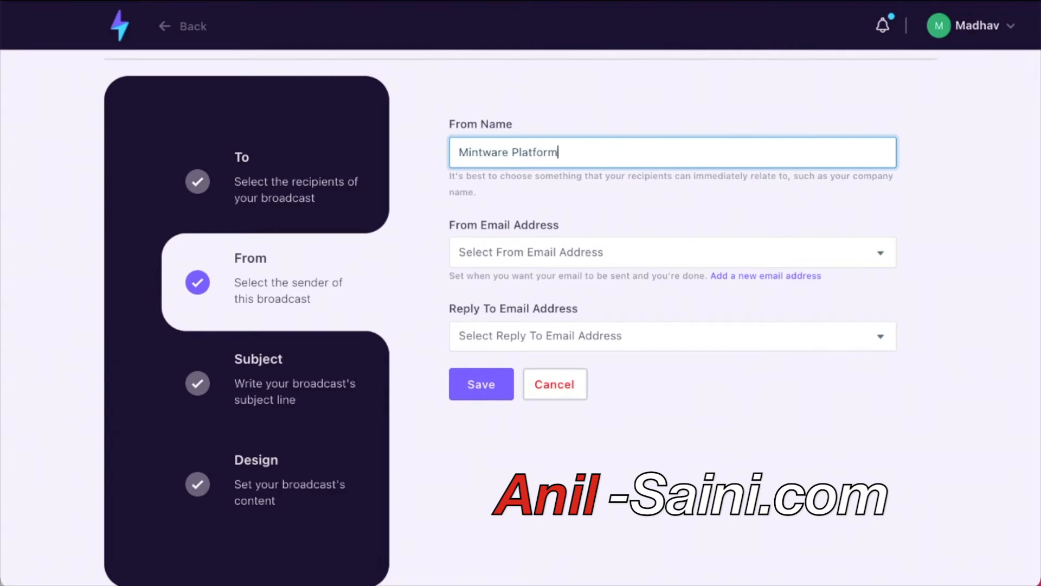
left_click(500, 264)
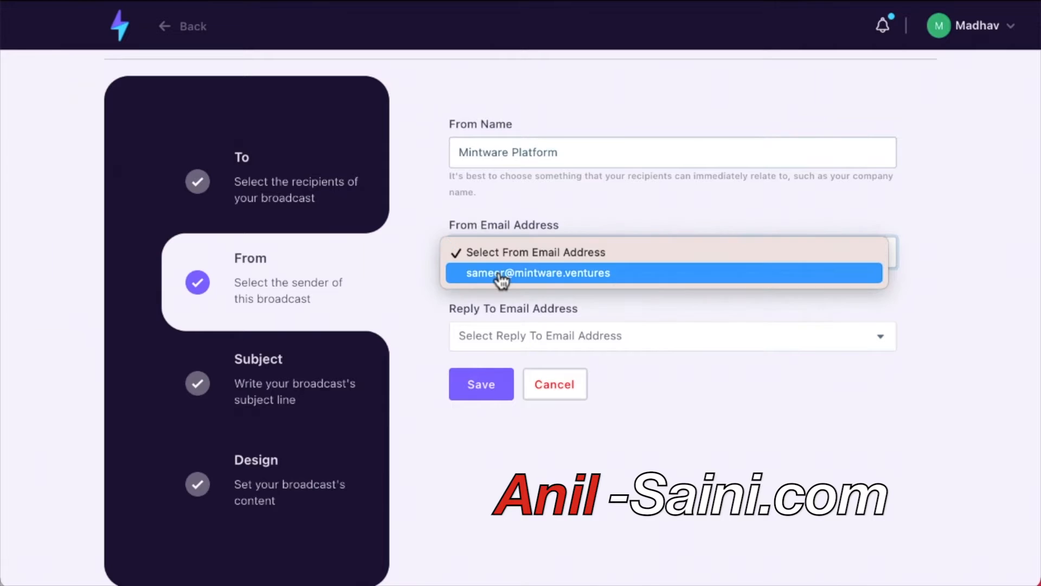
left_click(499, 272)
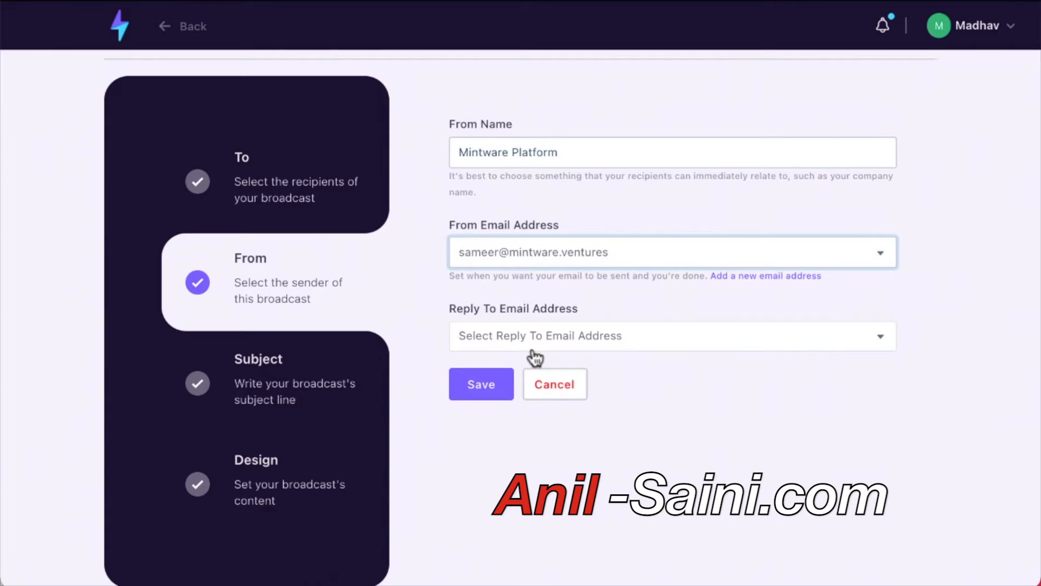
left_click(507, 344)
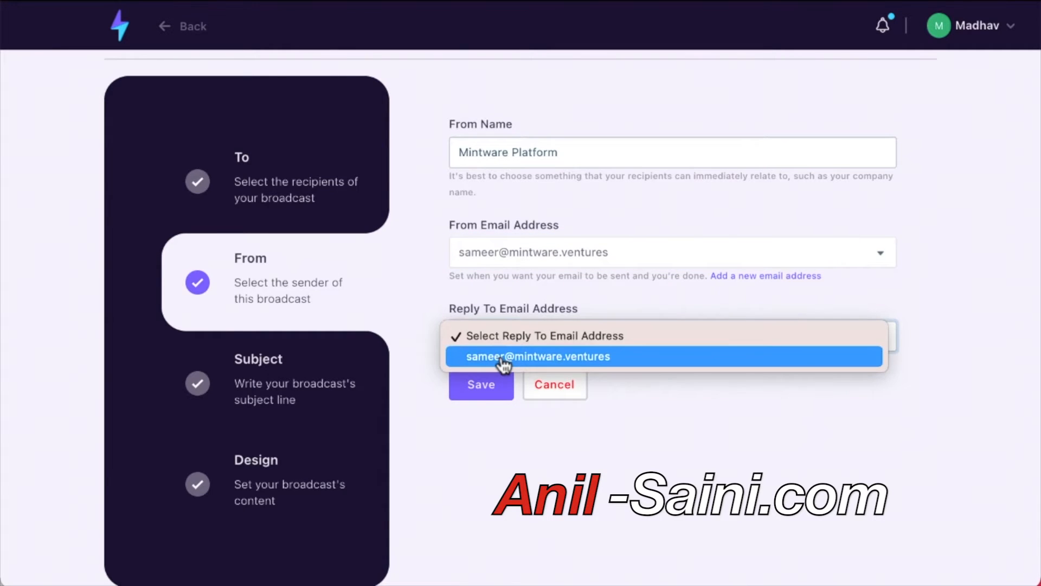
left_click(500, 361)
left_click(490, 384)
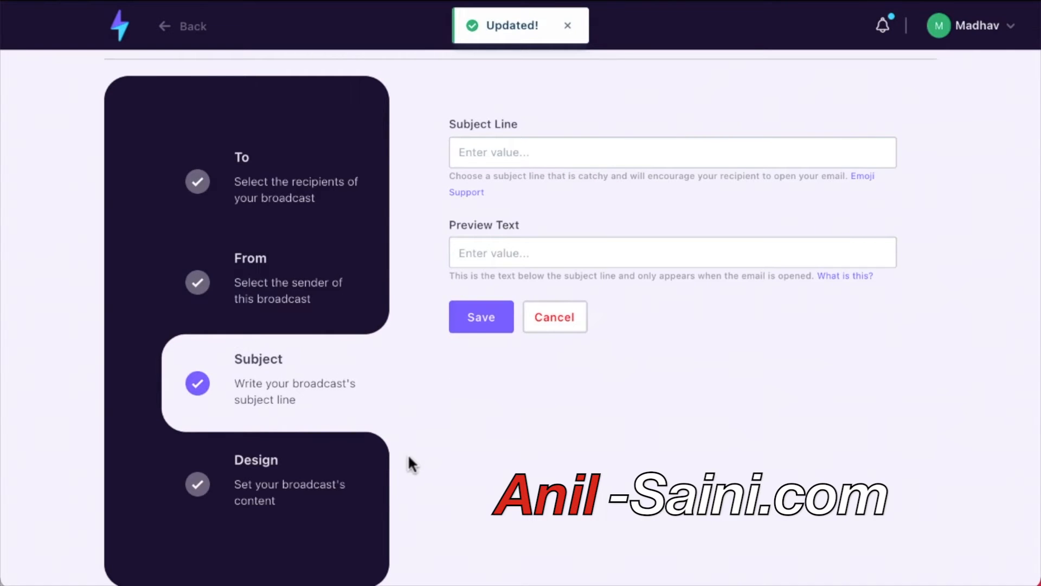
Enter subject 'This is the most awesome subject line', clear the preview text, and save.
left_click(478, 163)
type("T")
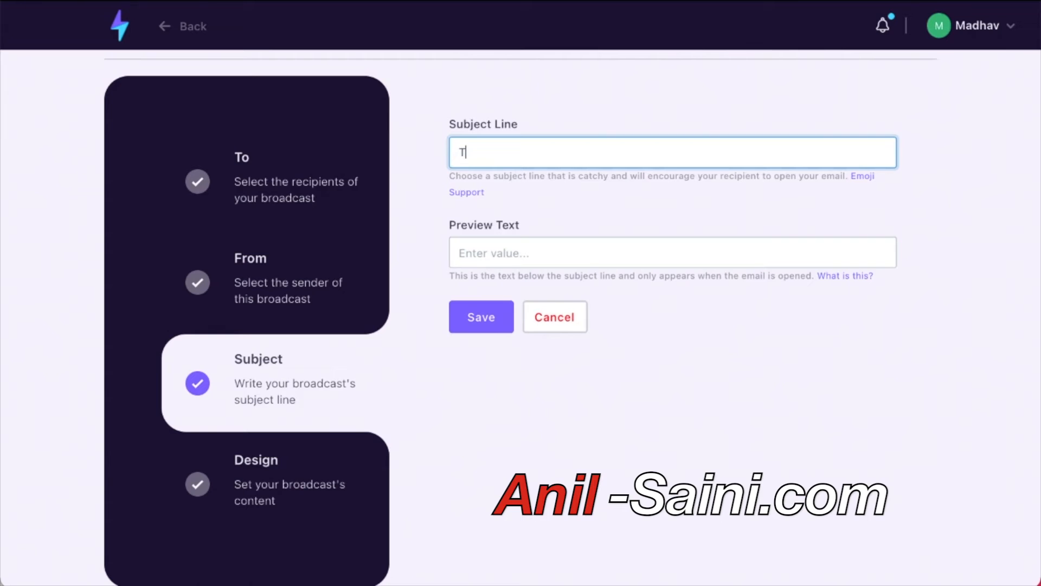
type("his is the most awe")
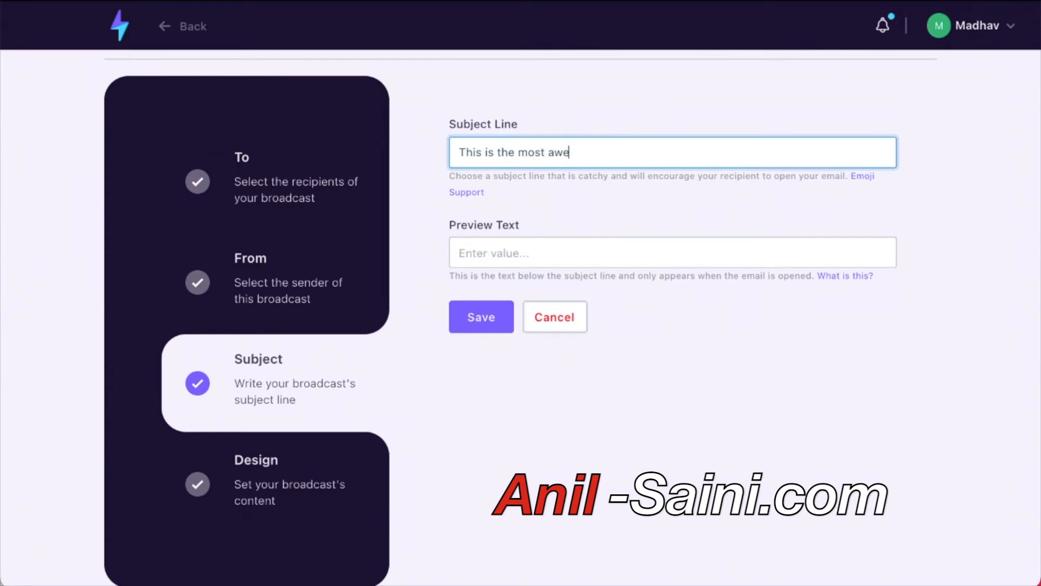
type("some subject line")
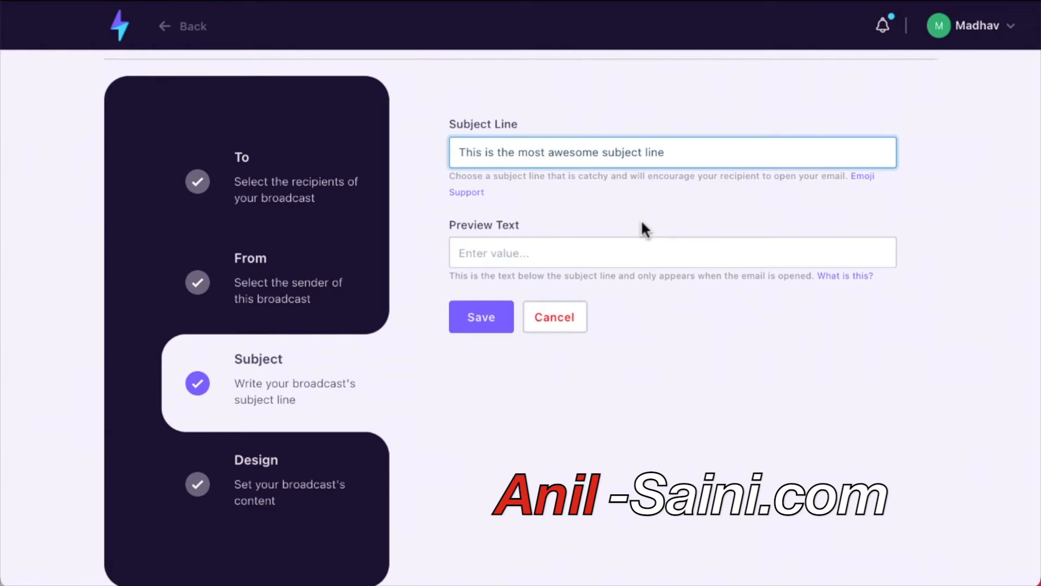
left_click(536, 251)
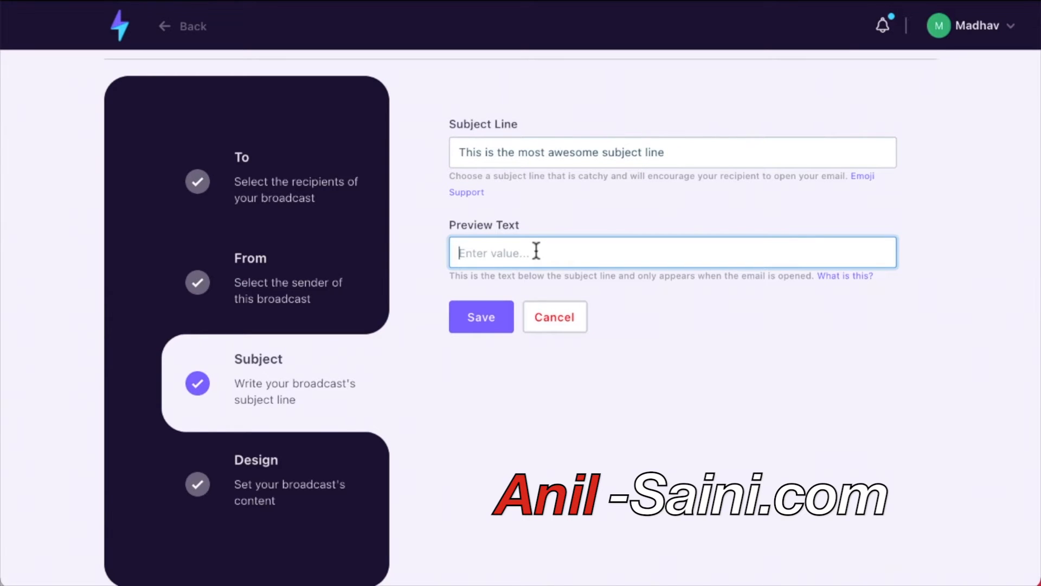
type("This is a prview")
key("BackSpace")
key("BackSpace")
key("BackSpace")
key("BackSpace")
type("vi")
key("BackSpace")
key("BackSpace")
type("eview text")
key("ctrl+a")
key("BackSpace")
left_click(506, 324)
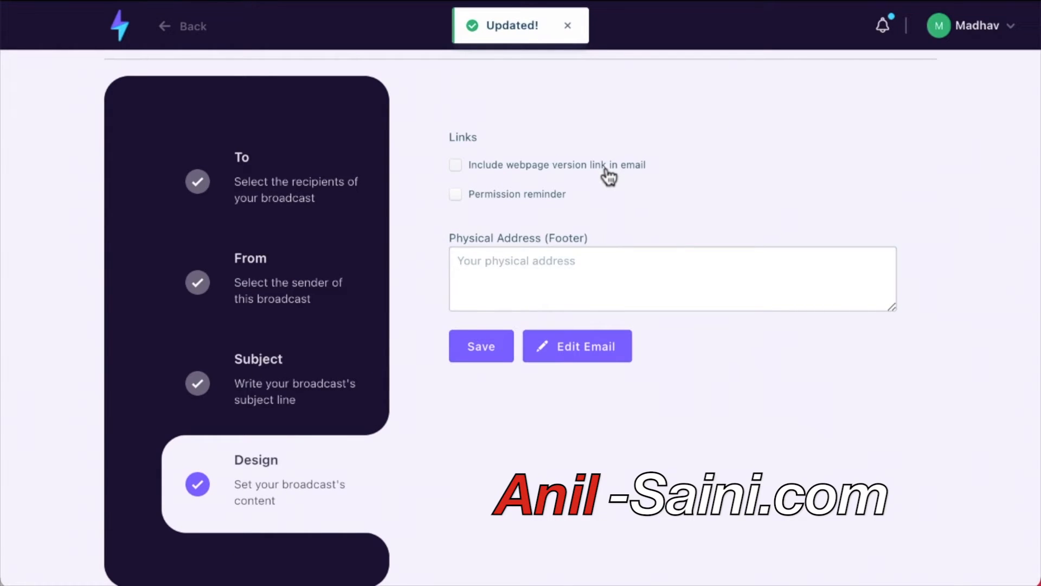
Include the webpage version link and save footer address 'This is my physical address'.
left_click(457, 167)
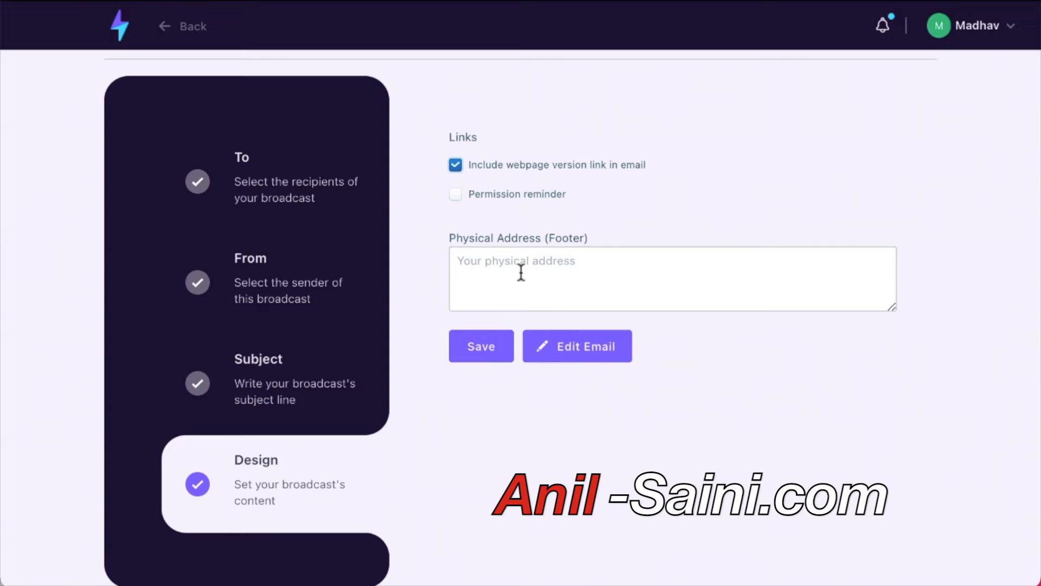
left_click(481, 356)
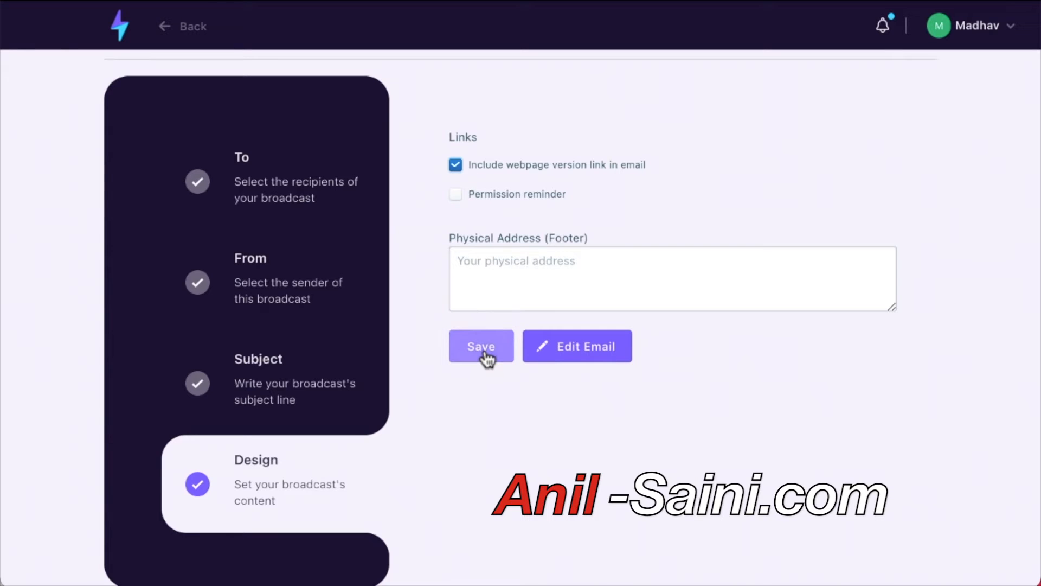
left_click(476, 296)
type("This")
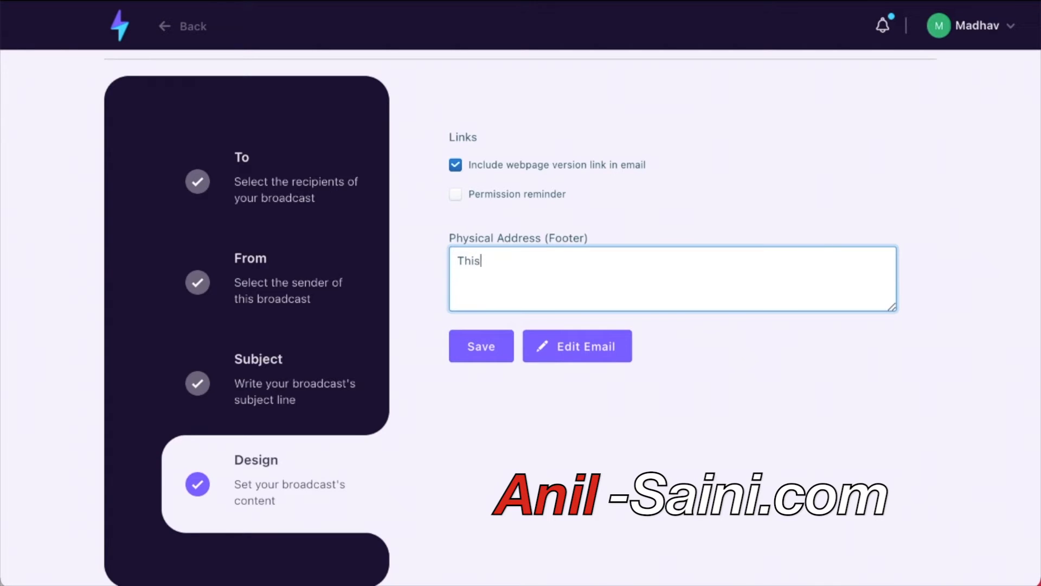
type(" is my physical address")
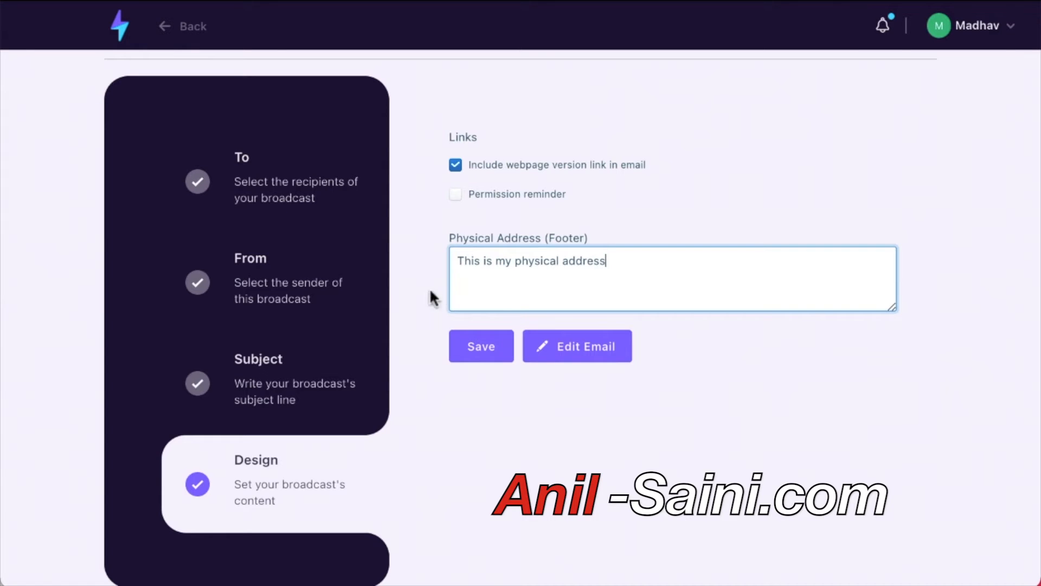
left_click(473, 359)
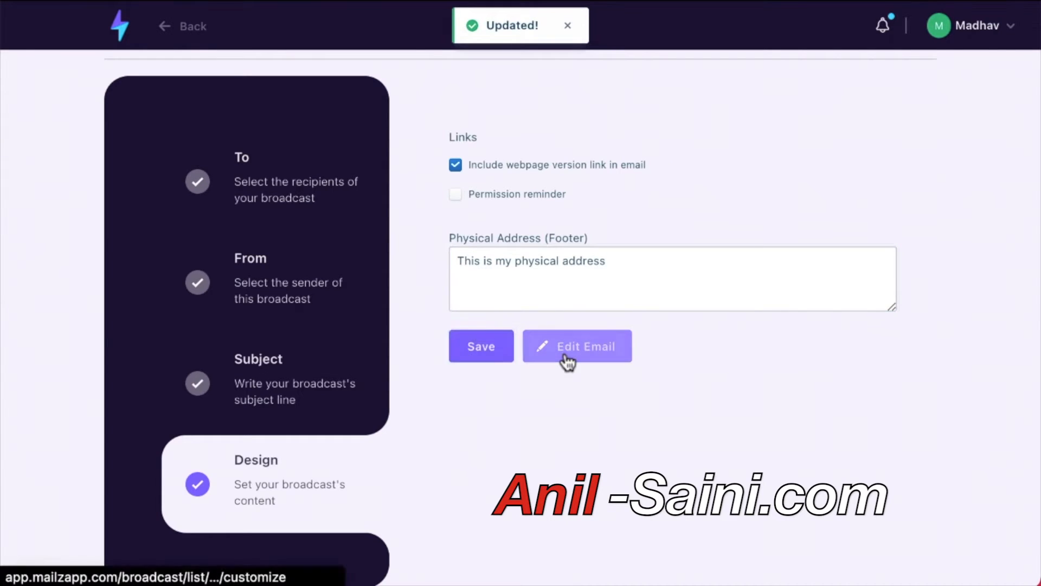
left_click(566, 359)
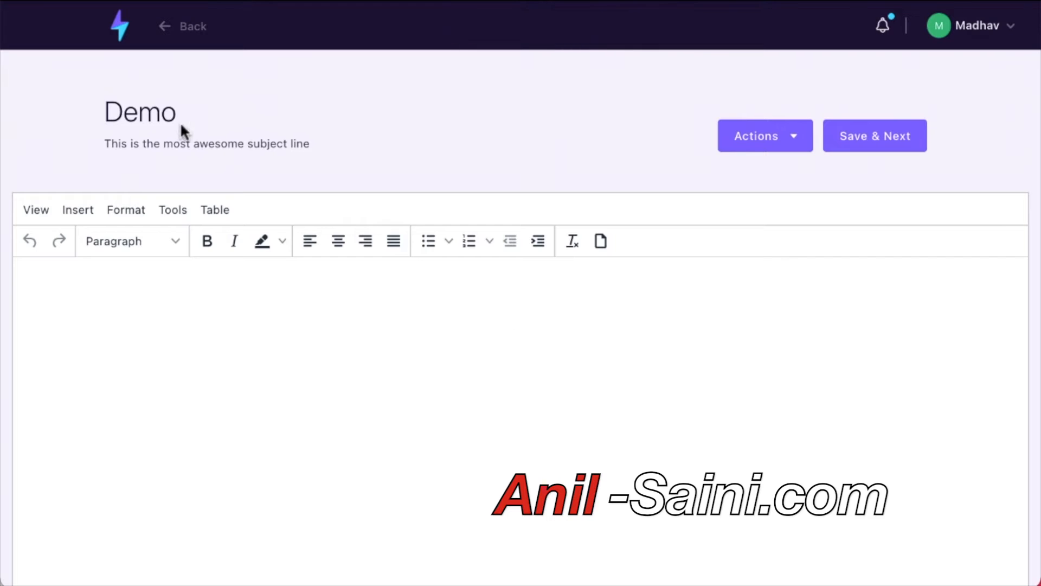
Replace the Demo title text with the body 'This is my email text'.
left_click_drag(107, 112, 181, 121)
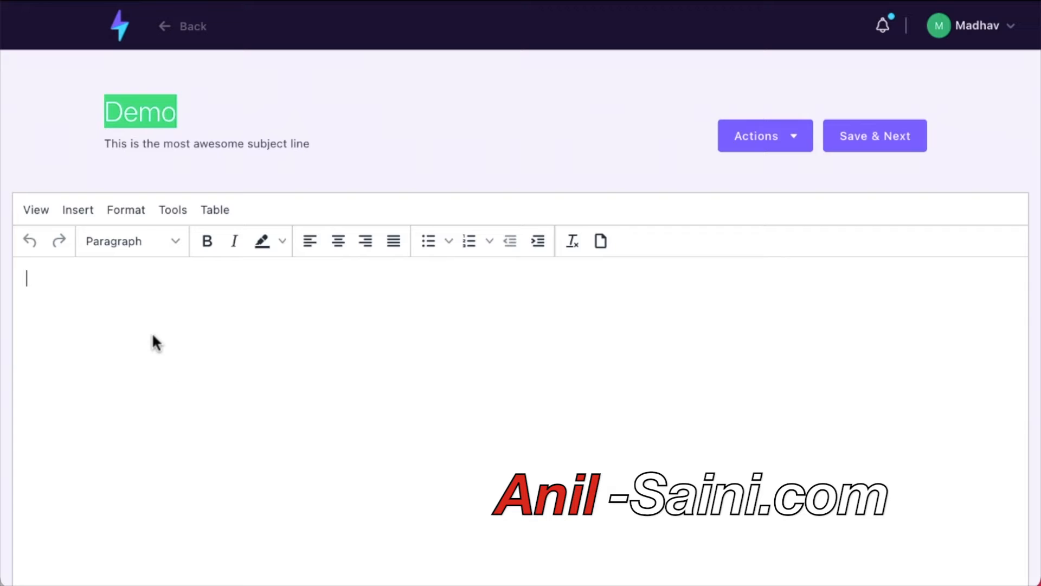
type("This is your e")
key("BackSpace")
key("BackSpace")
key("BackSpace")
key("BackSpace")
key("BackSpace")
key("BackSpace")
type("my eamil")
key("BackSpace")
key("BackSpace")
key("BackSpace")
key("BackSpace")
type("mail tex")
key("BackSpace")
key("BackSpace")
type("text")
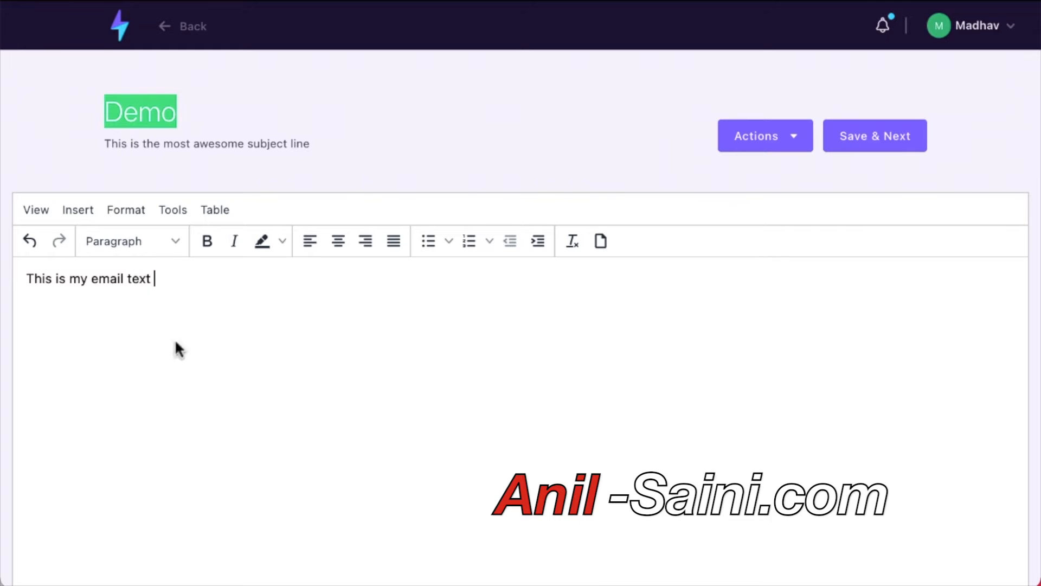
scroll(582, 404, "down", 5)
scroll(581, 404, "up", 5)
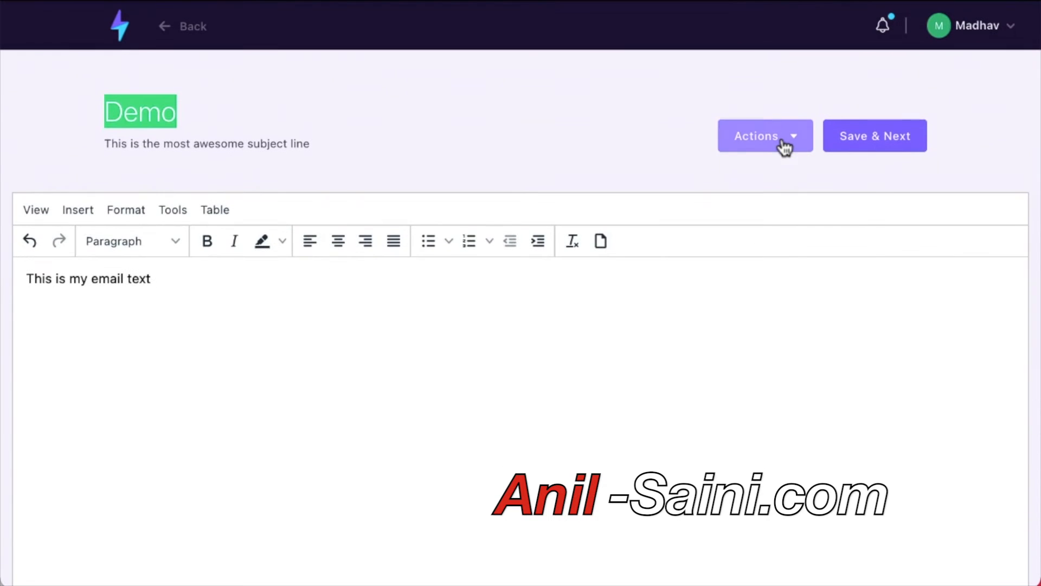
Browse the Products list under Actions and cancel without inserting a product.
left_click(785, 144)
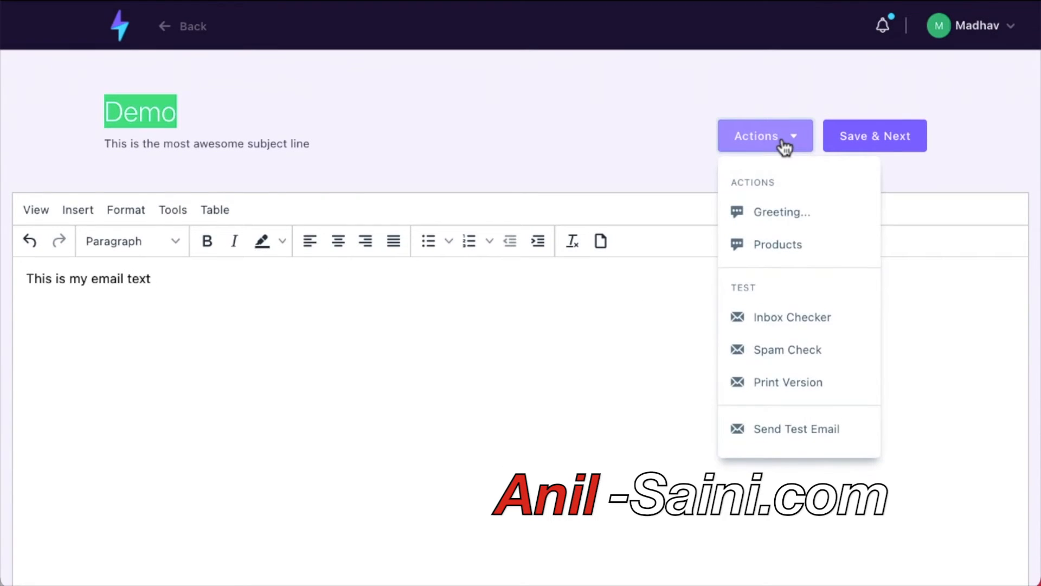
left_click(858, 249)
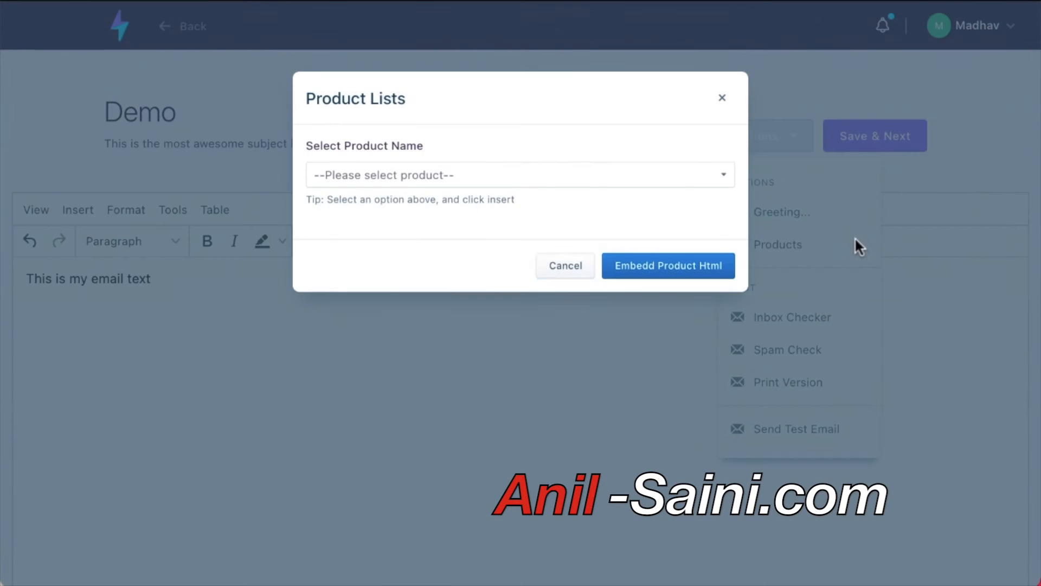
left_click(724, 178)
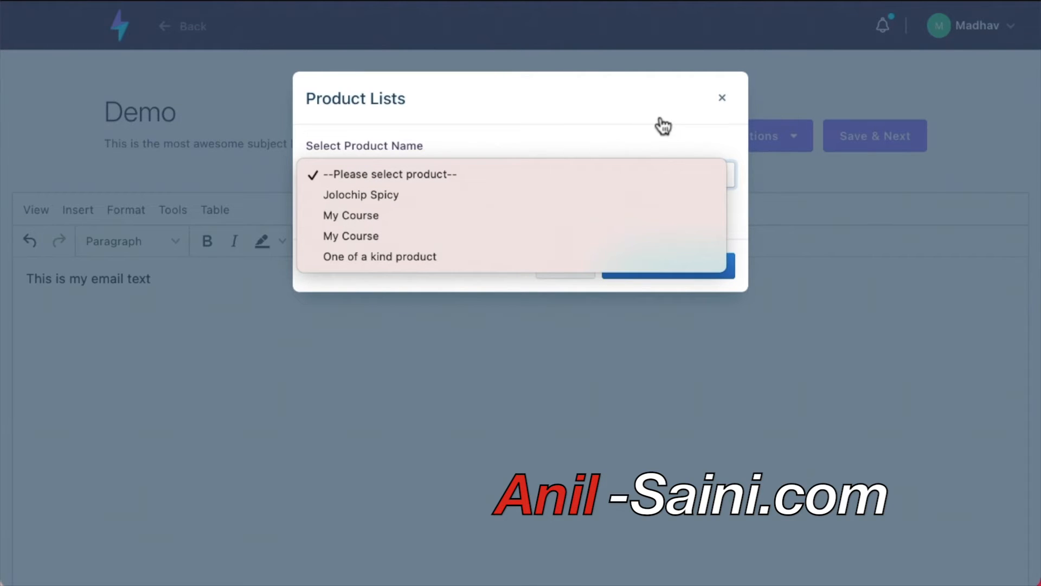
left_click(685, 129)
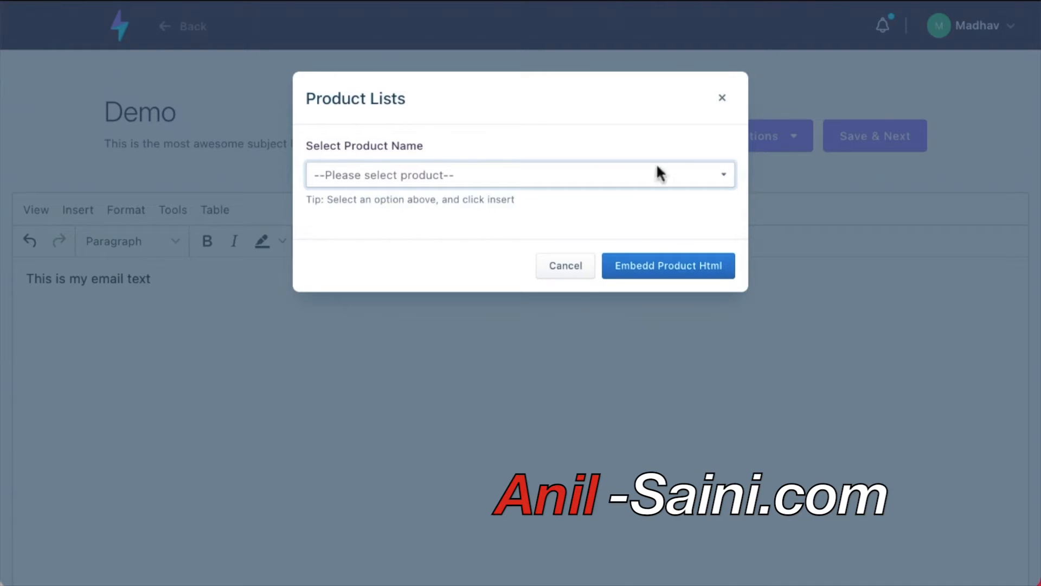
left_click(576, 266)
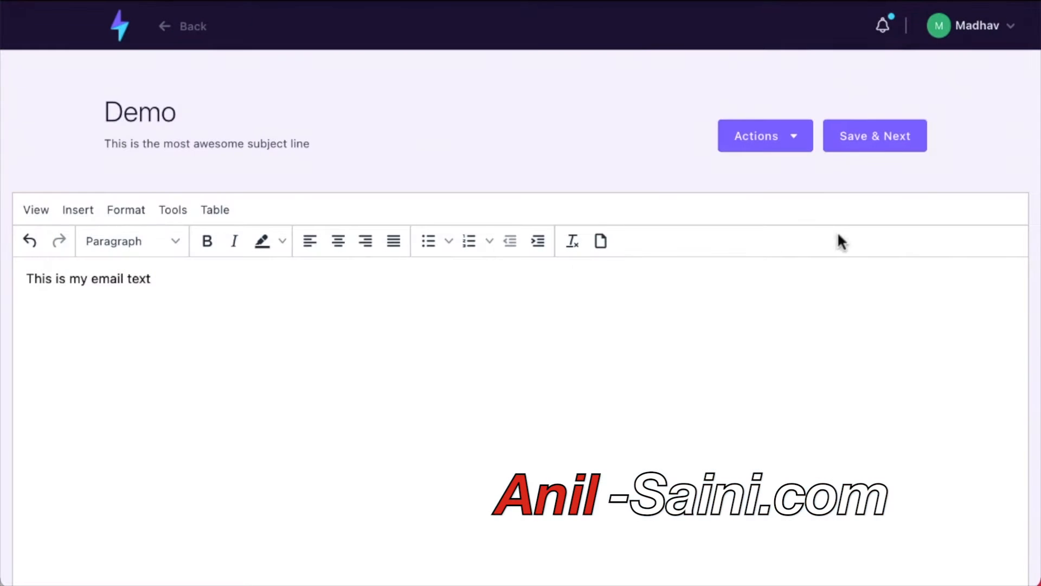
Save the email content, then pick Eastern Time for scheduling and cancel without scheduling.
left_click(871, 133)
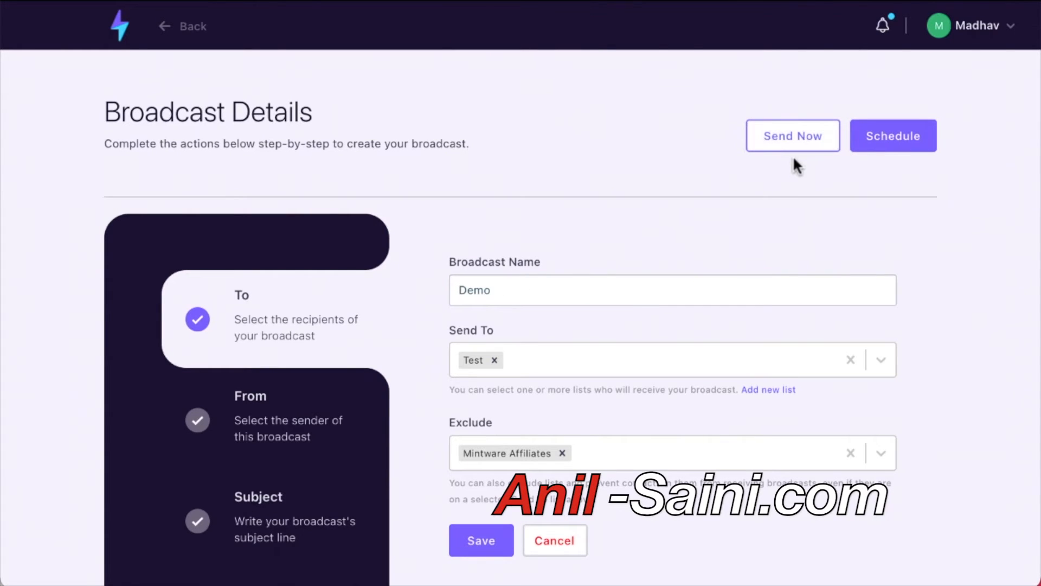
left_click(926, 135)
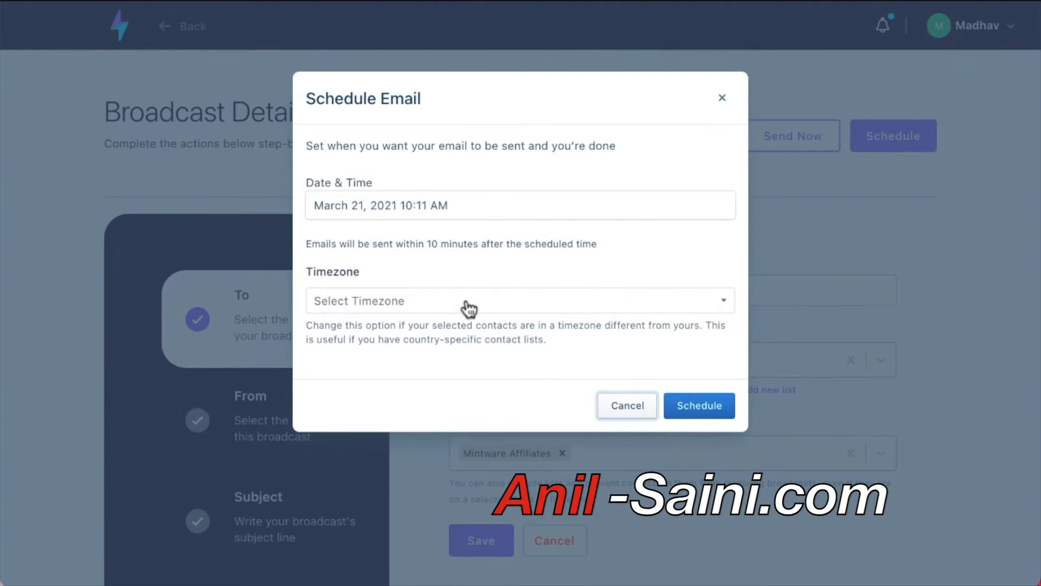
left_click(399, 310)
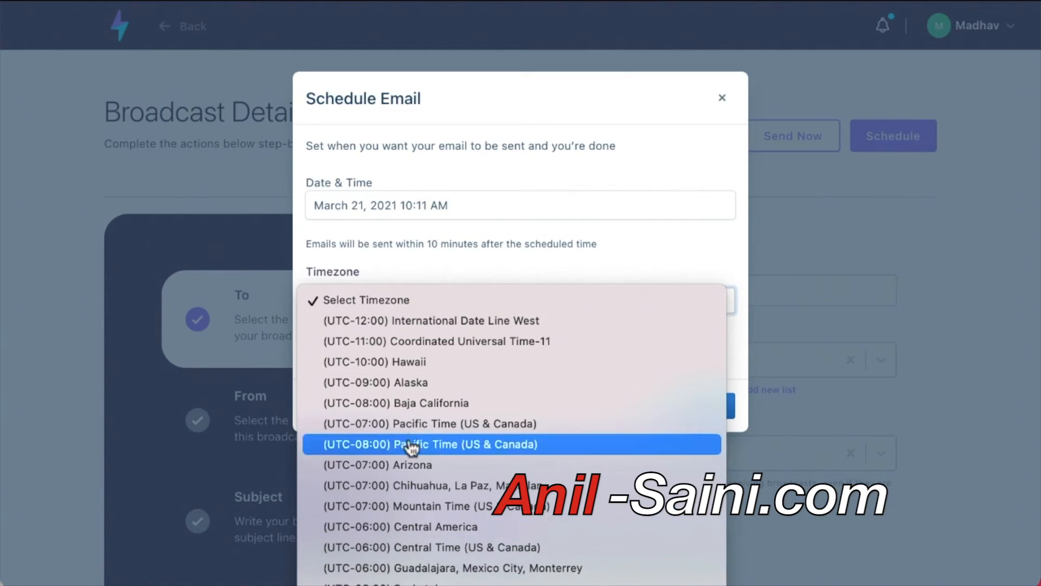
left_click(434, 585)
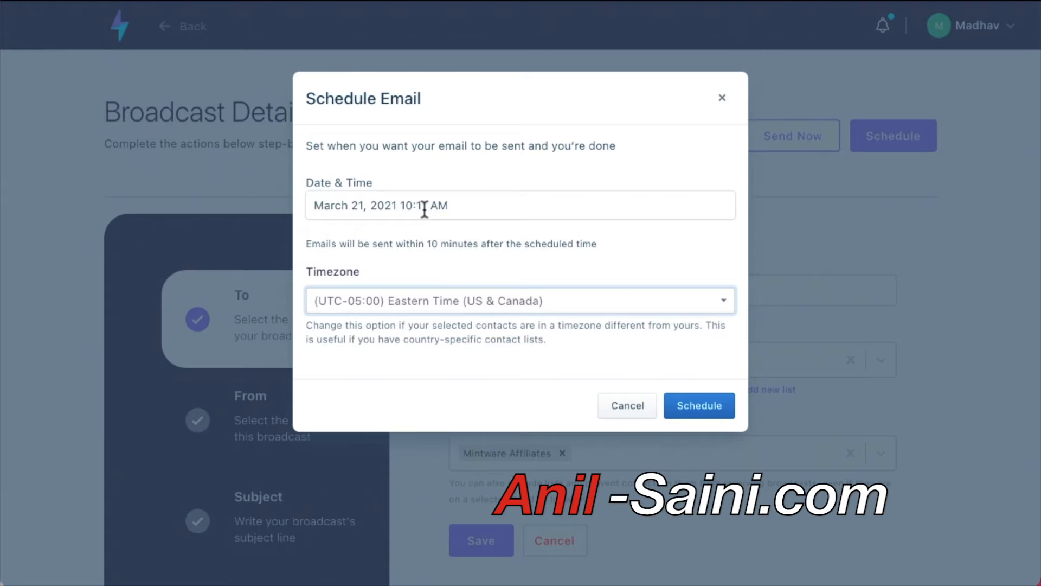
left_click(622, 418)
Re-save the recipients step and return to the dashboard.
scroll(453, 320, "down", 3)
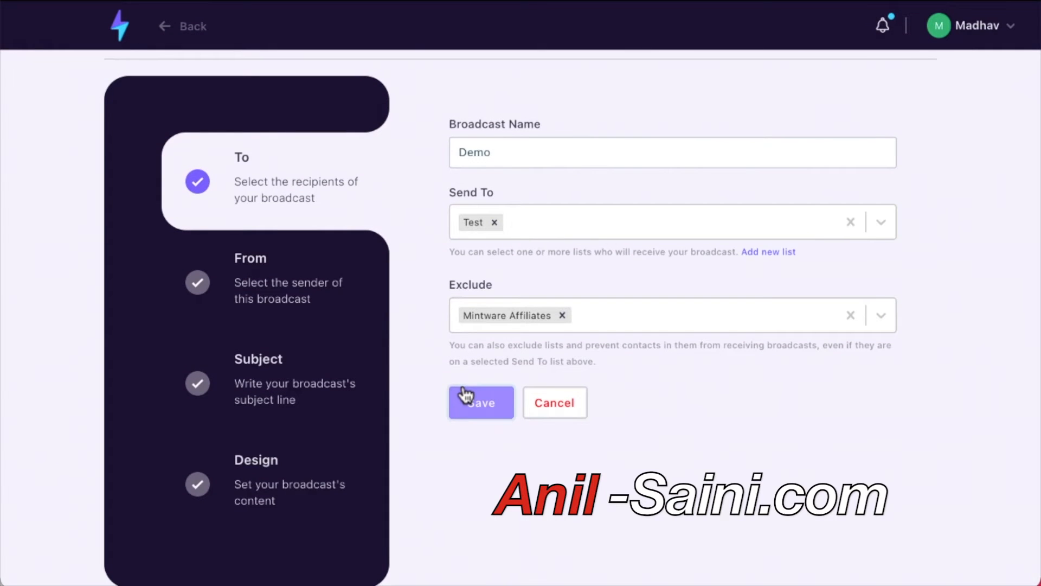
left_click(480, 402)
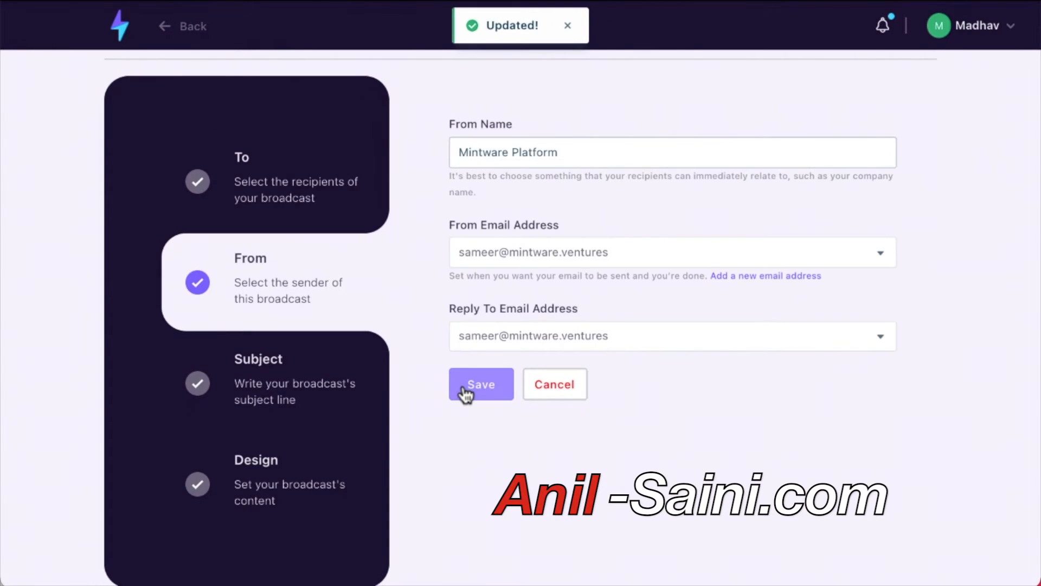
scroll(465, 395, "up", 3)
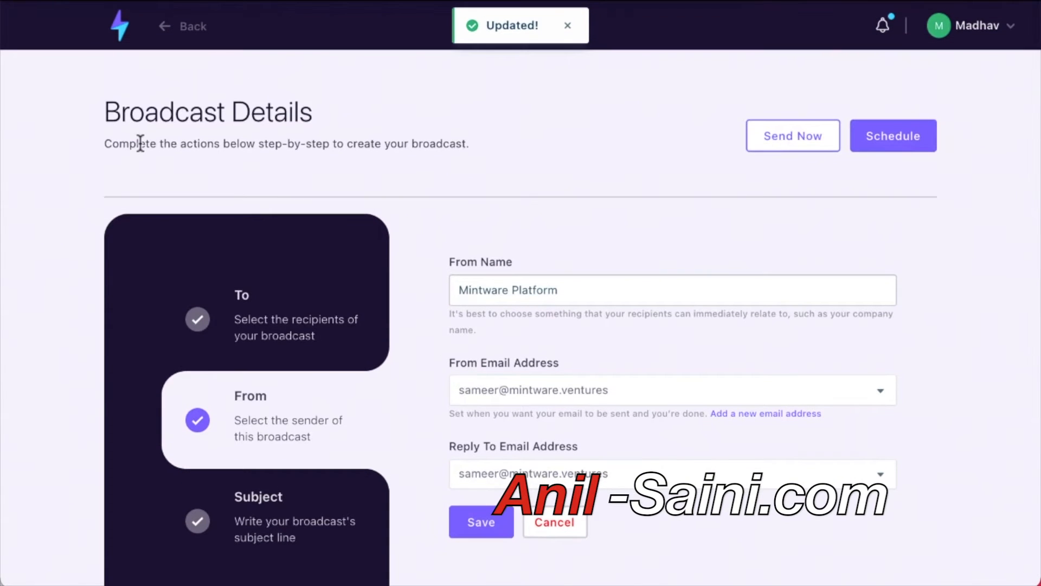
left_click(119, 30)
Create a new Drag & Drop Editor broadcast named 'Demo DnD'.
left_click(114, 145)
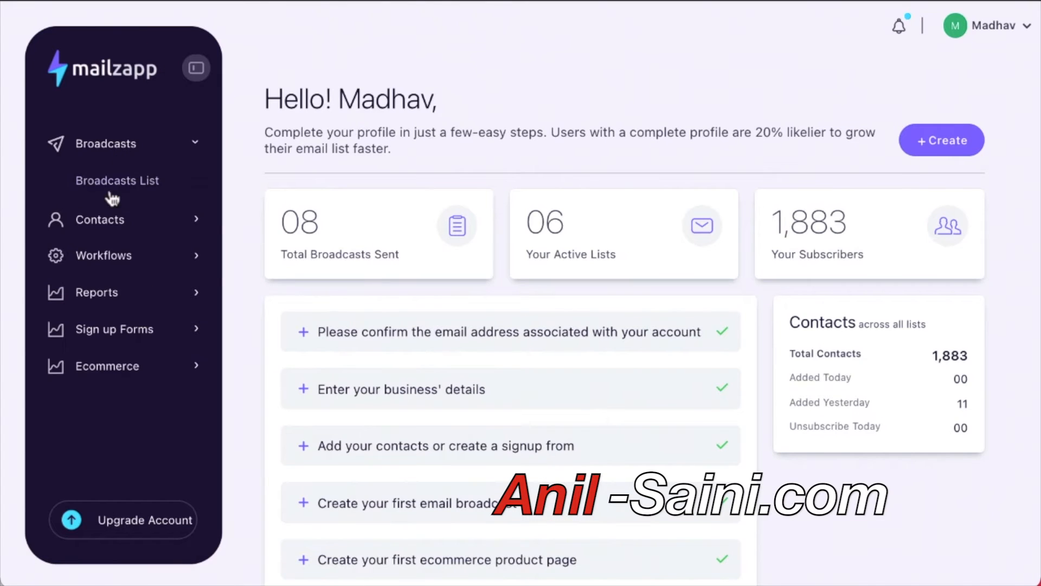
left_click(120, 185)
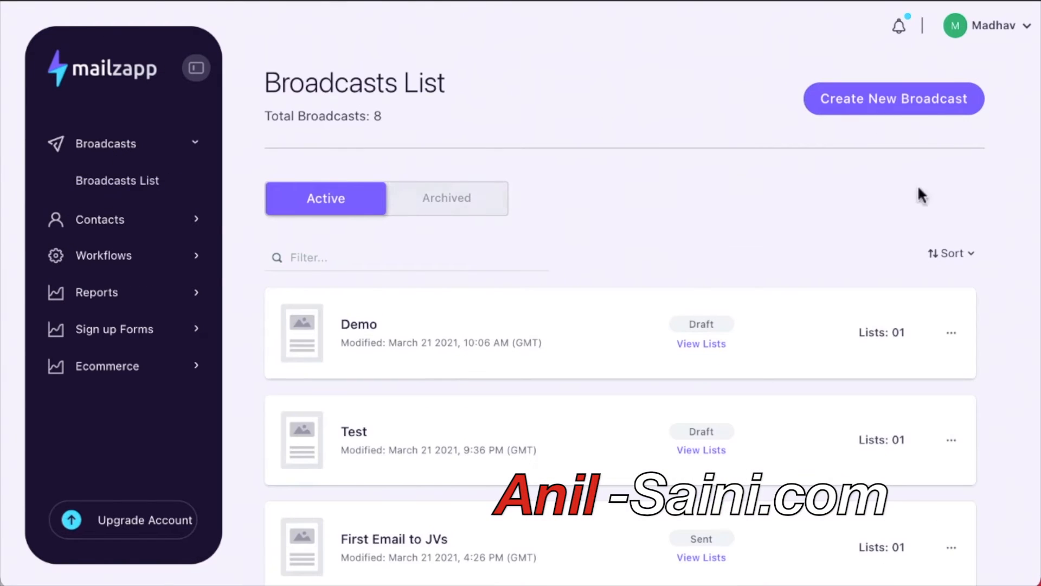
left_click(892, 108)
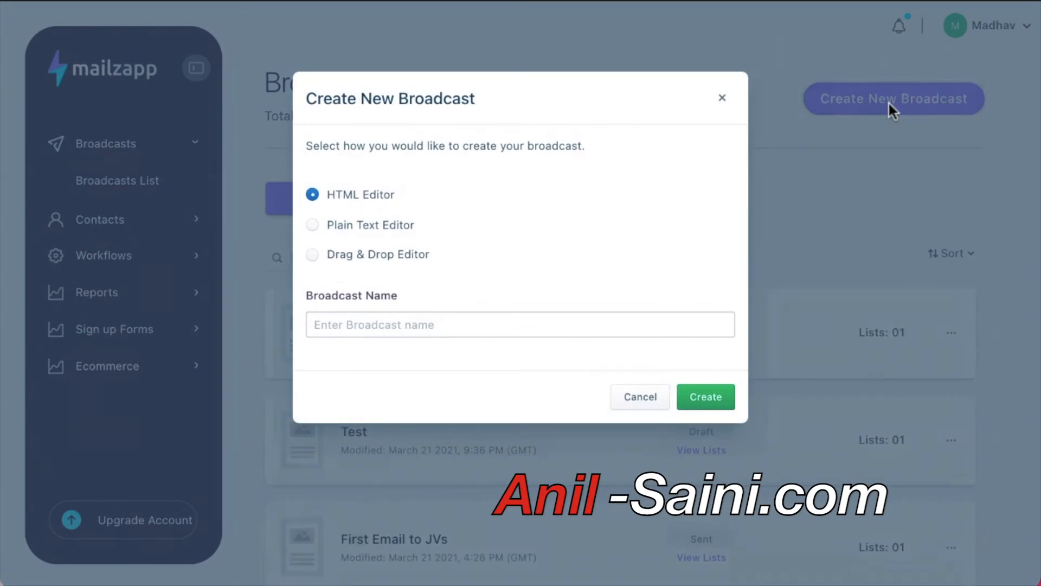
left_click(315, 257)
left_click(344, 312)
type("Demo")
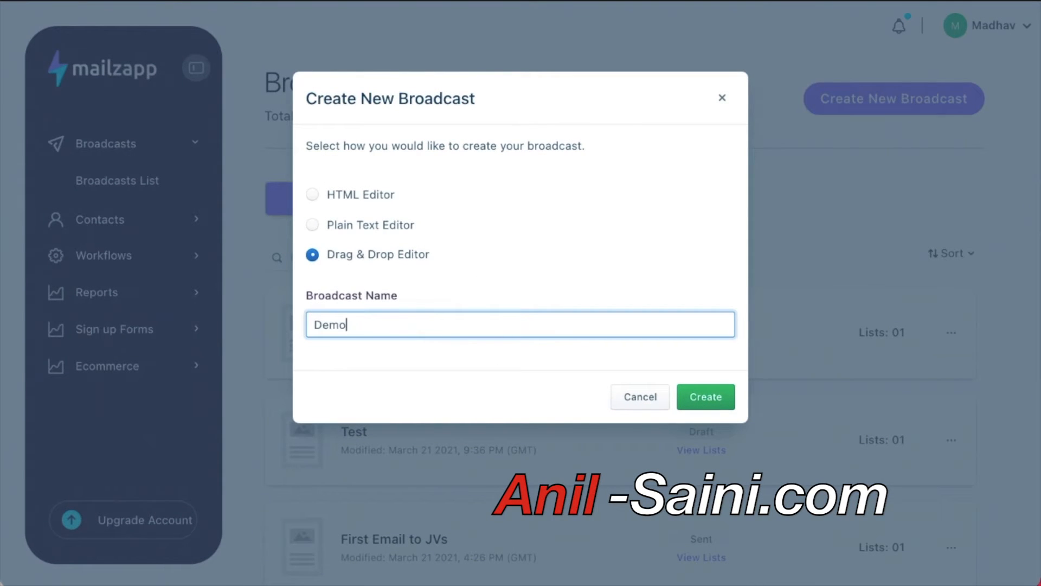
type(" P")
key("BackSpace")
type("DnD")
left_click(704, 399)
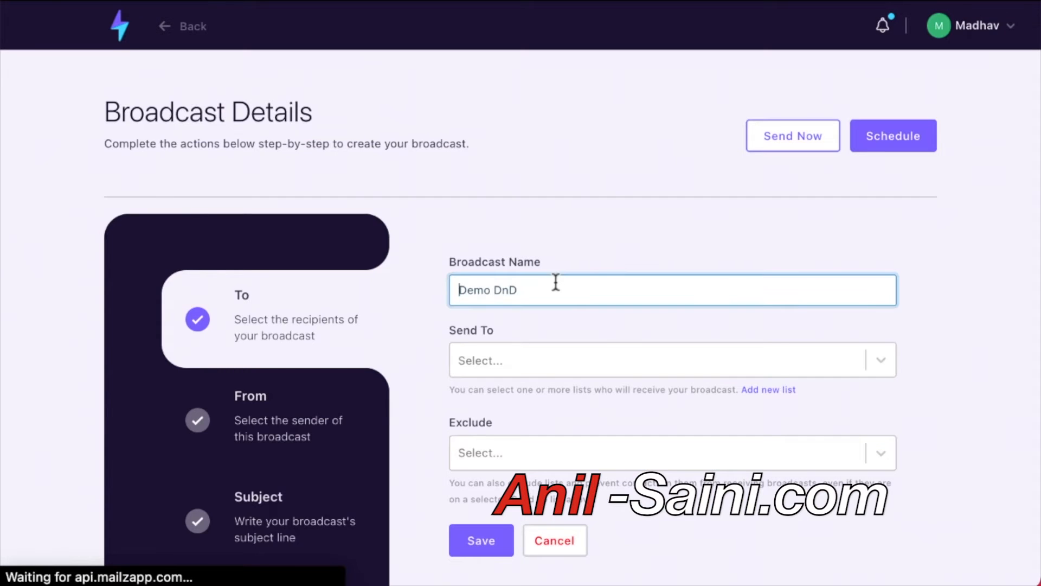
Send the broadcast to Test List and save the recipients and sender steps.
left_click(556, 358)
left_click(533, 481)
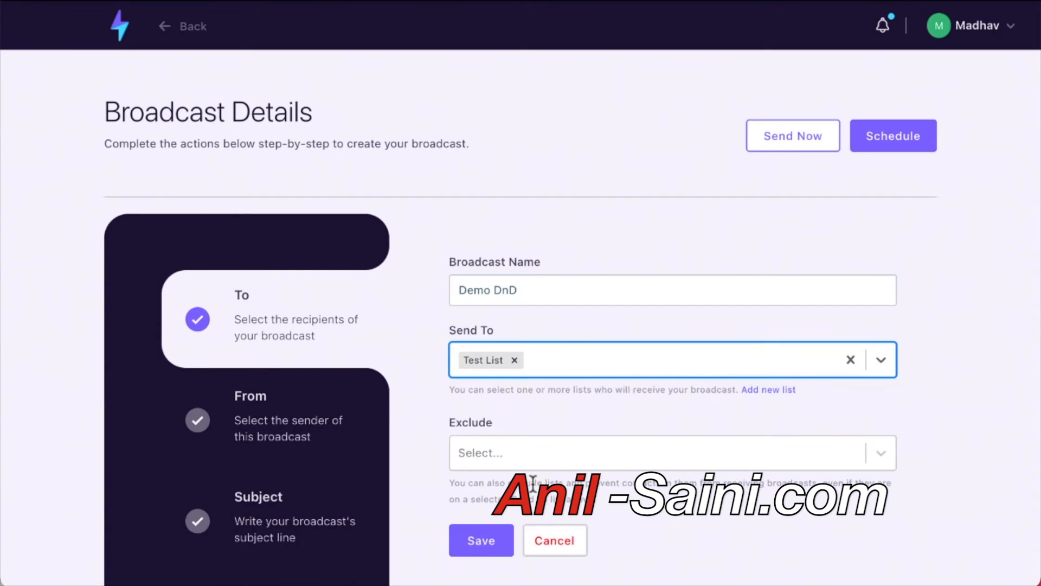
scroll(533, 482, "down", 1)
left_click(487, 535)
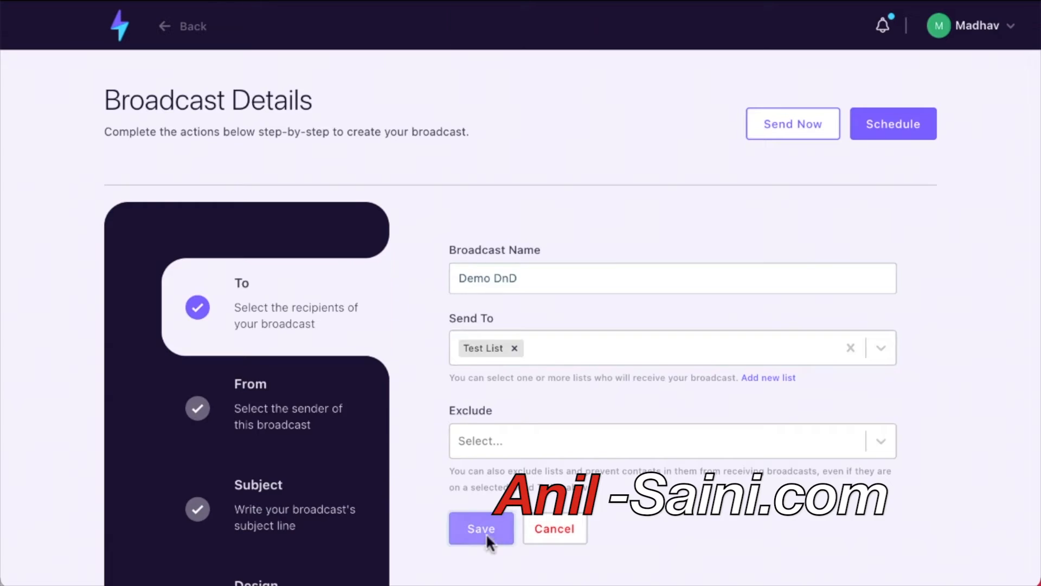
left_click(486, 518)
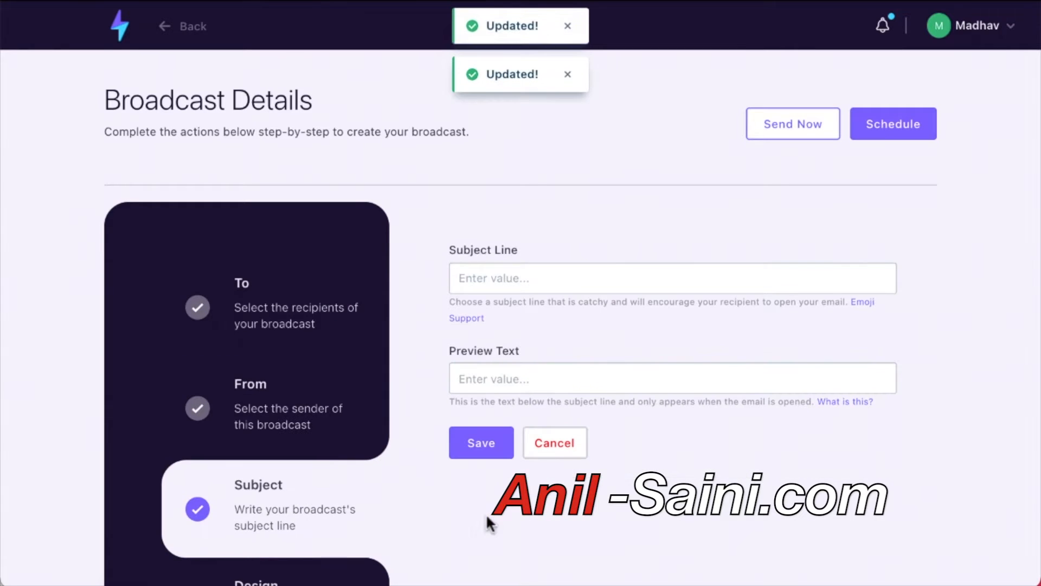
Type the subject line 'DnD', correcting its capitalisation, and save.
left_click(469, 278)
type("DND")
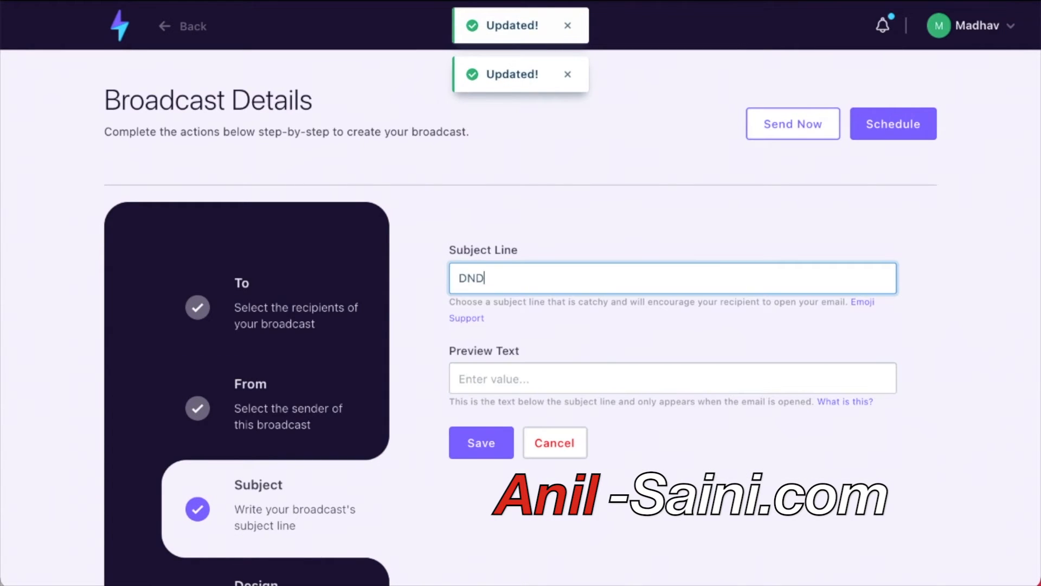
key("BackSpace")
key("BackSpace")
type("nD")
left_click(415, 389)
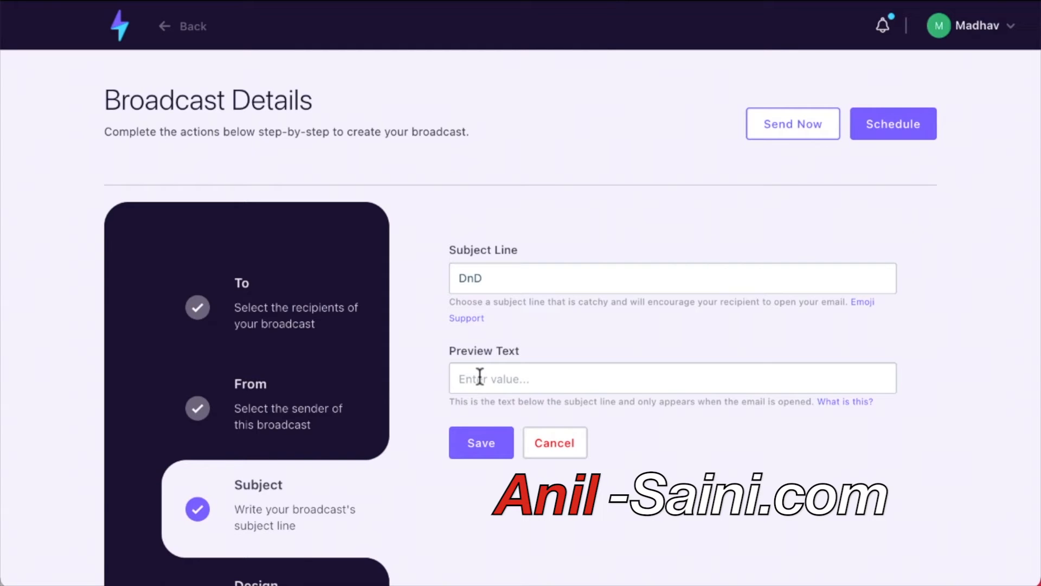
left_click(482, 279)
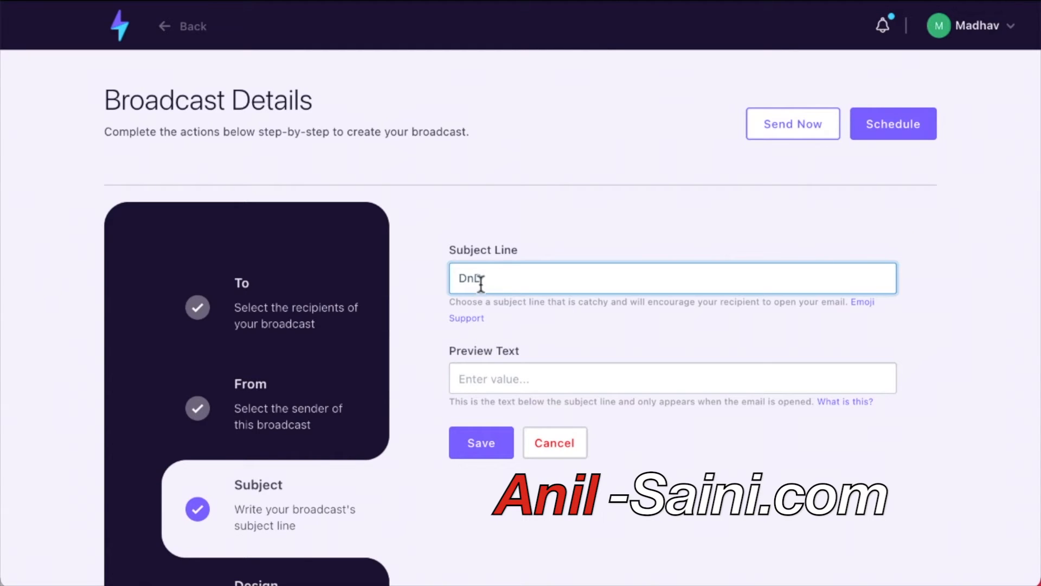
key("BackSpace")
key("BackSpace")
key("BackSpace")
key("BackSpace")
type("D")
key("BackSpace")
type("DnD")
left_click(484, 438)
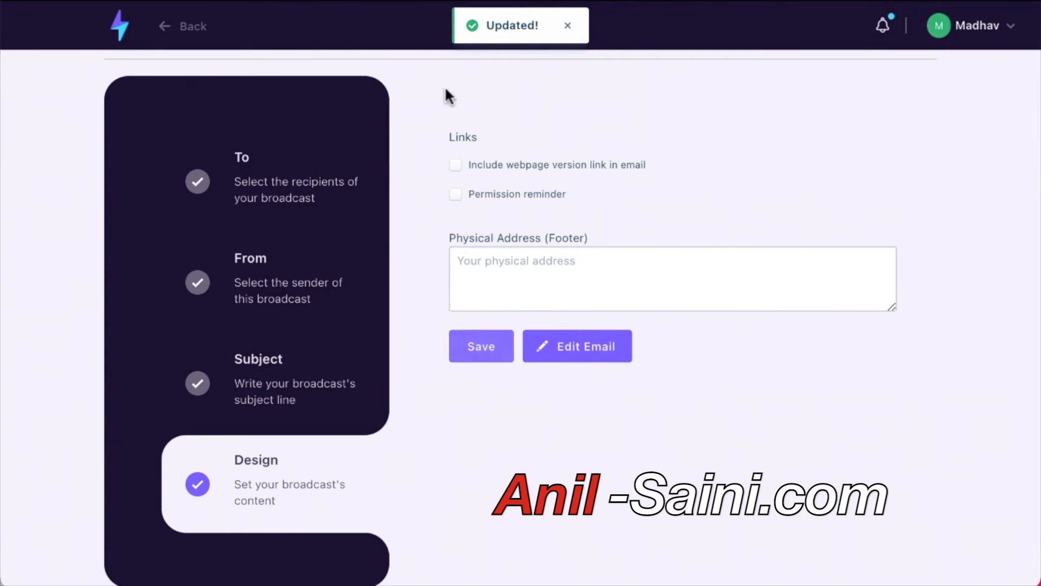
After the rejected save, enter footer address 'This is required' and save the design settings.
left_click(474, 363)
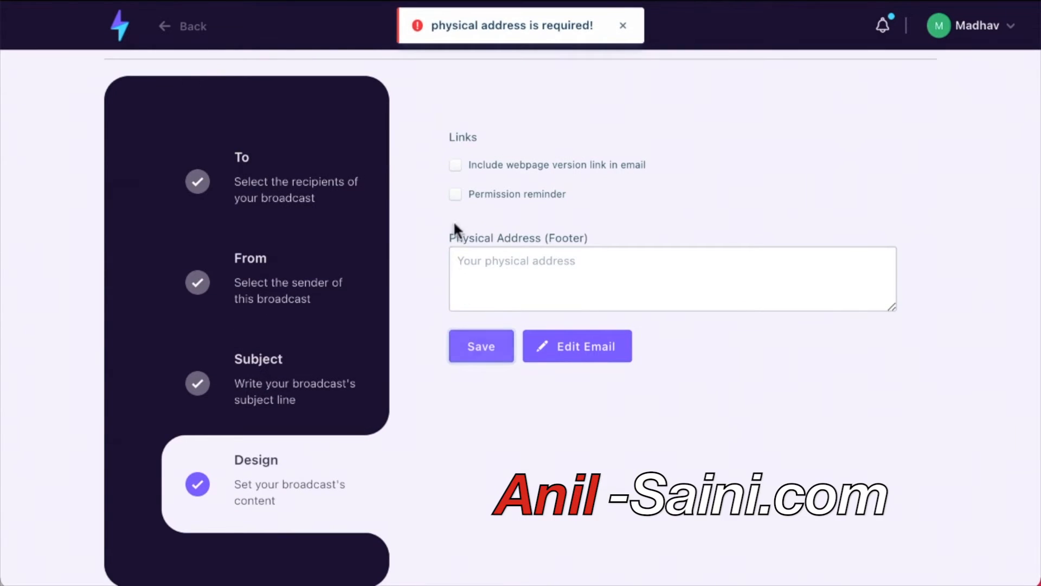
left_click(485, 253)
type("This")
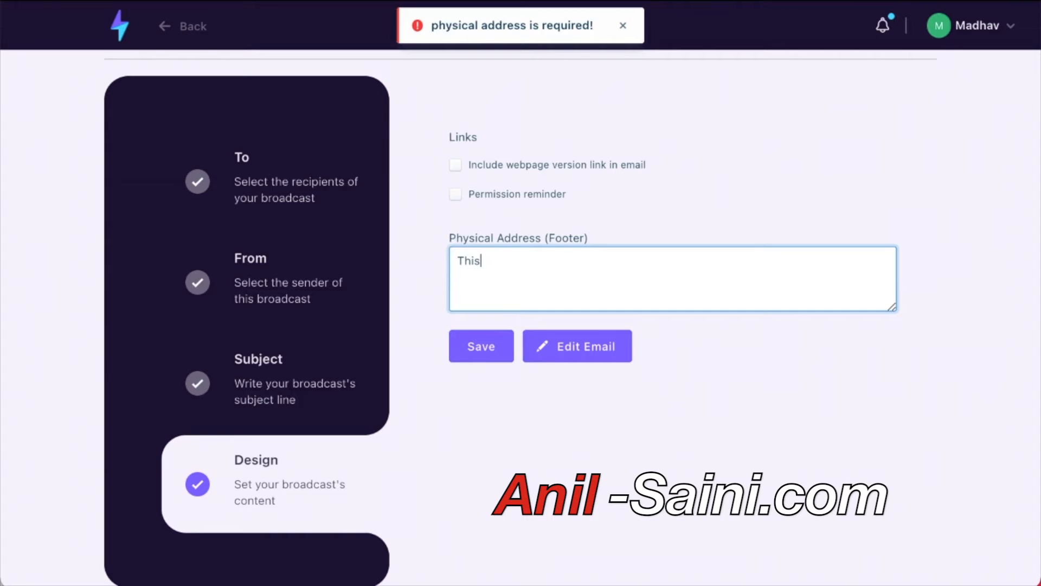
type(" is requeired")
left_click(483, 355)
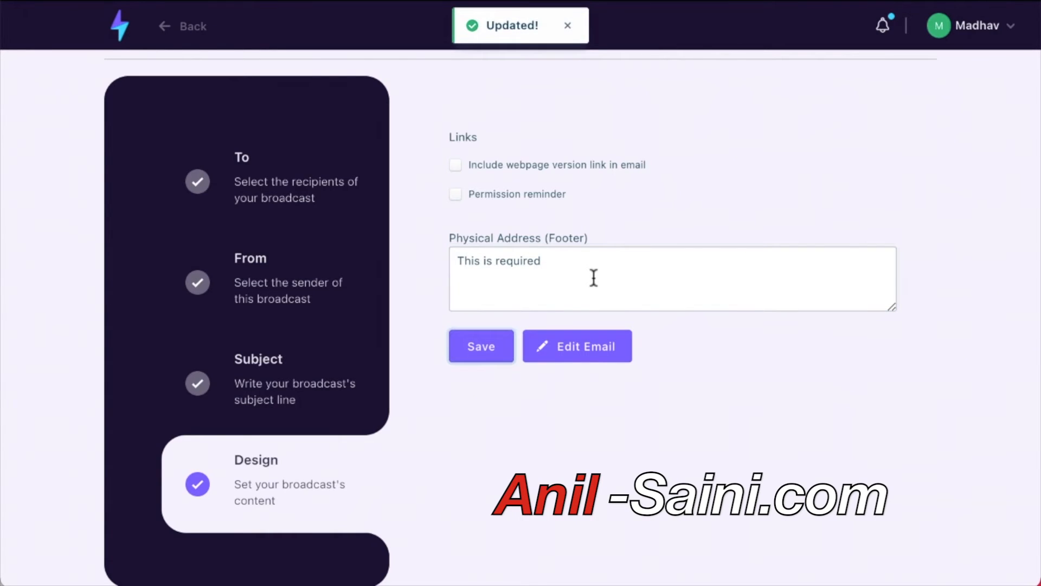
left_click(498, 349)
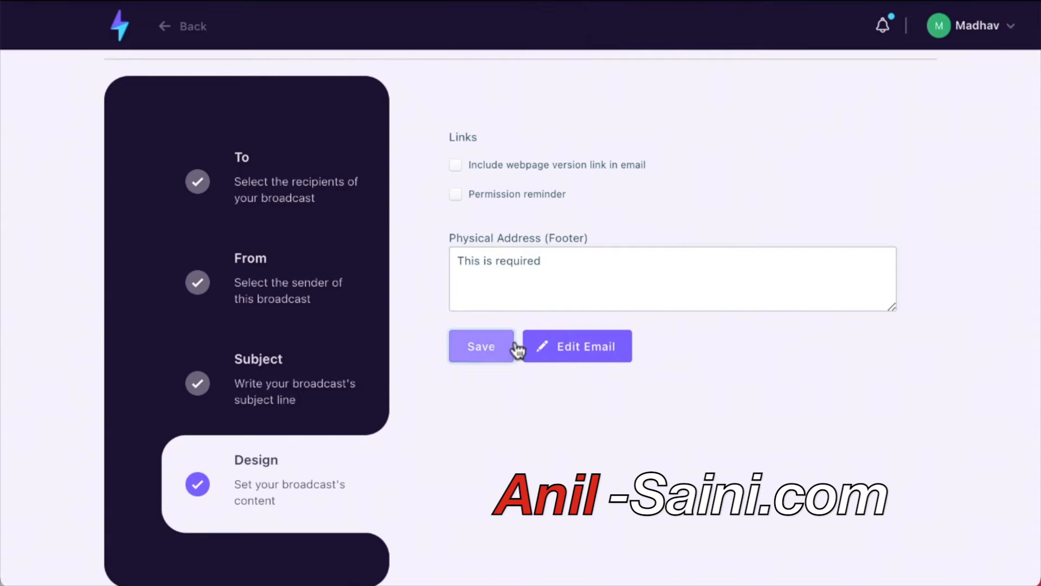
left_click(529, 347)
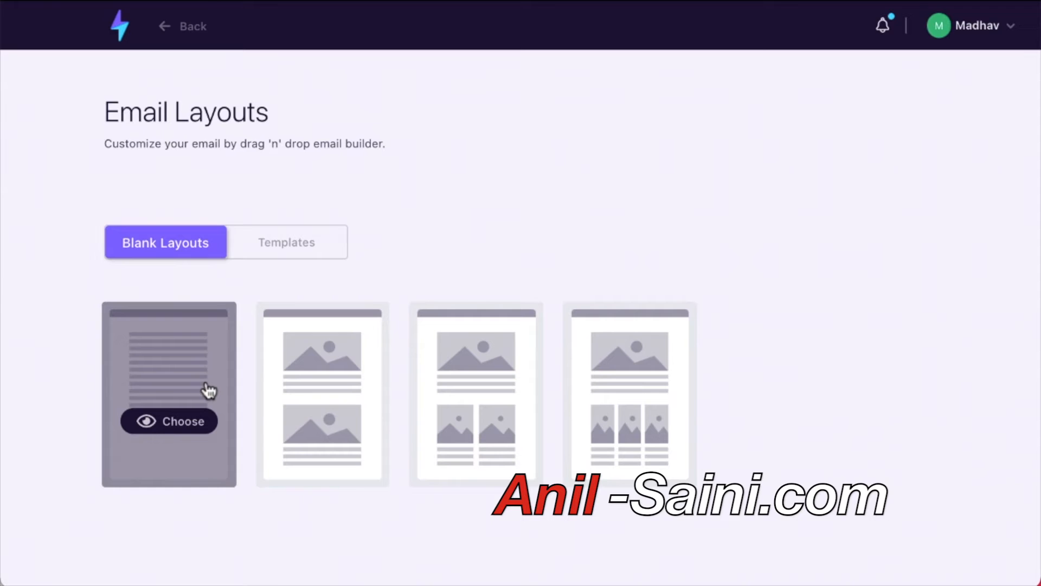
Choose the first blank layout to start the Demo DnD email.
left_click(179, 428)
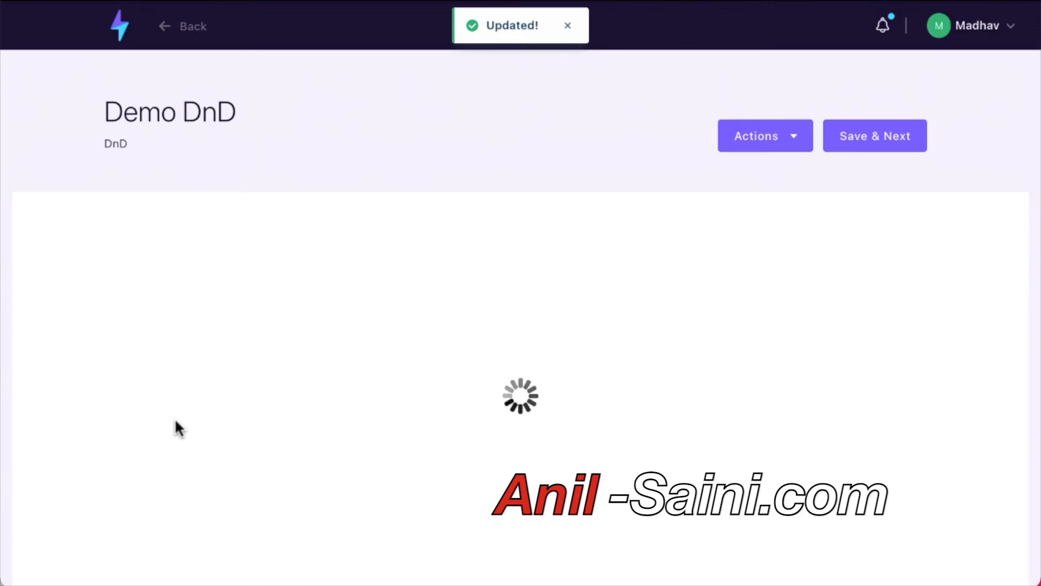
scroll(174, 428, "down", 1)
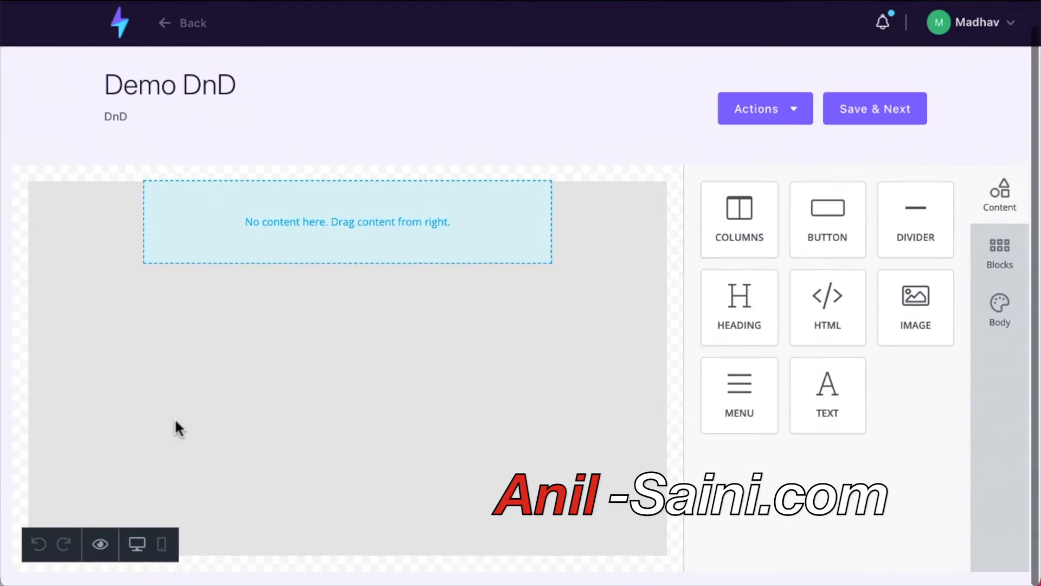
Drag a new columns row onto the canvas below the first row.
left_click_drag(719, 226, 279, 303)
left_click_drag(781, 334, 372, 386)
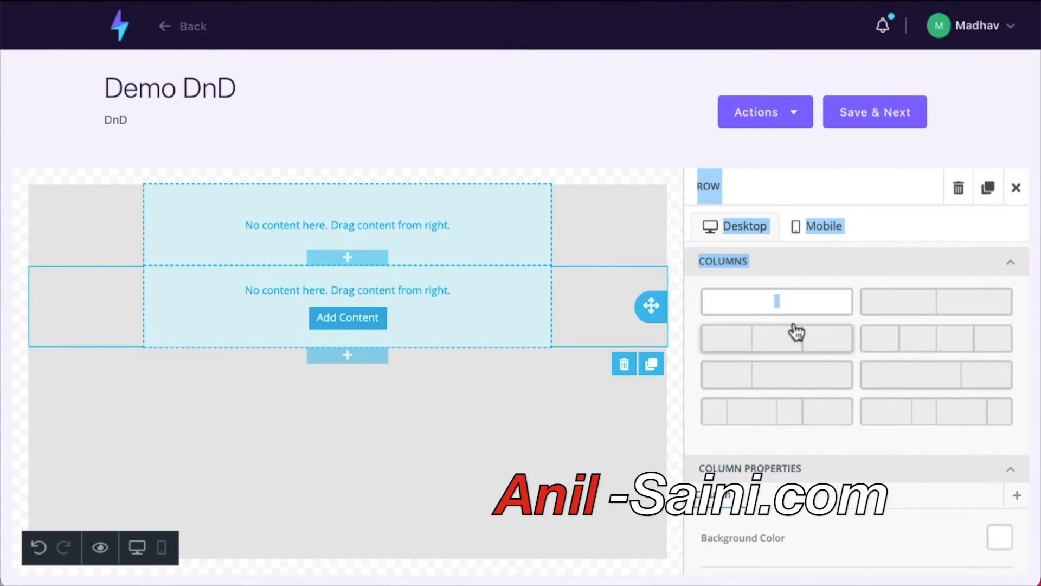
left_click(1016, 188)
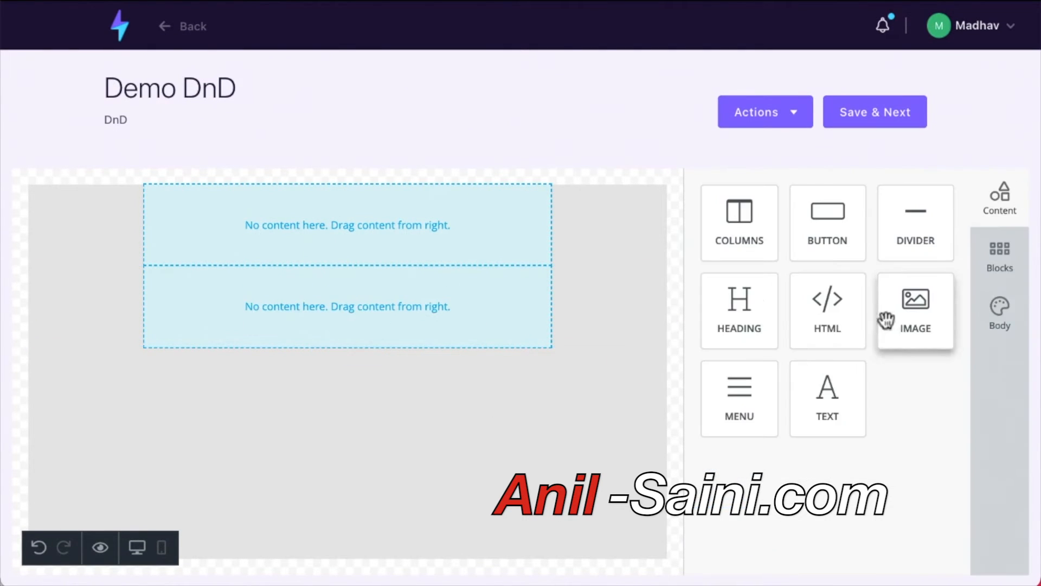
Add a Hello, world! HTML block, an image placeholder and a button to the new row.
left_click_drag(811, 328, 307, 444)
left_click_drag(916, 312, 256, 367)
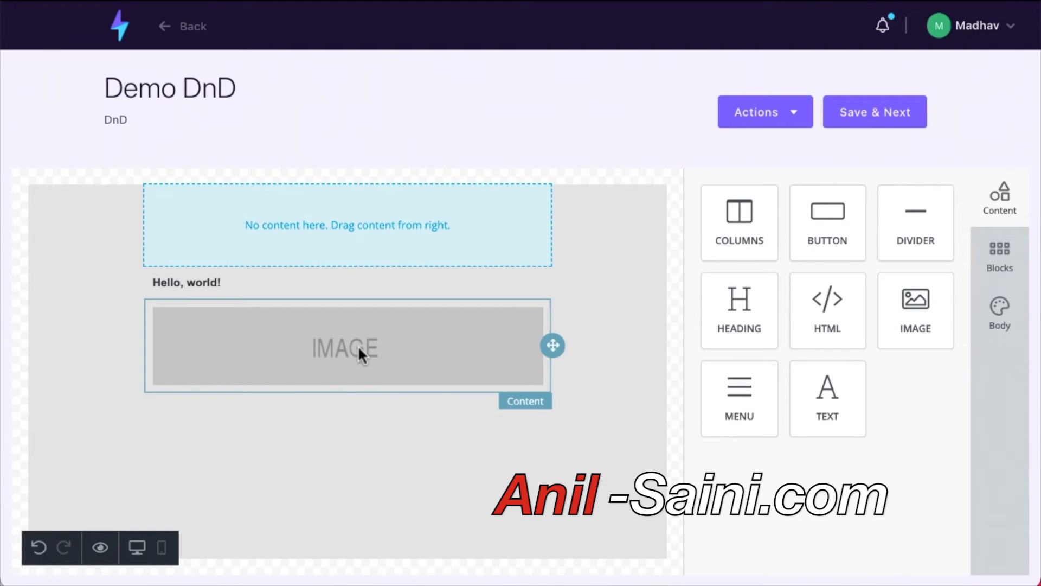
left_click(1009, 260)
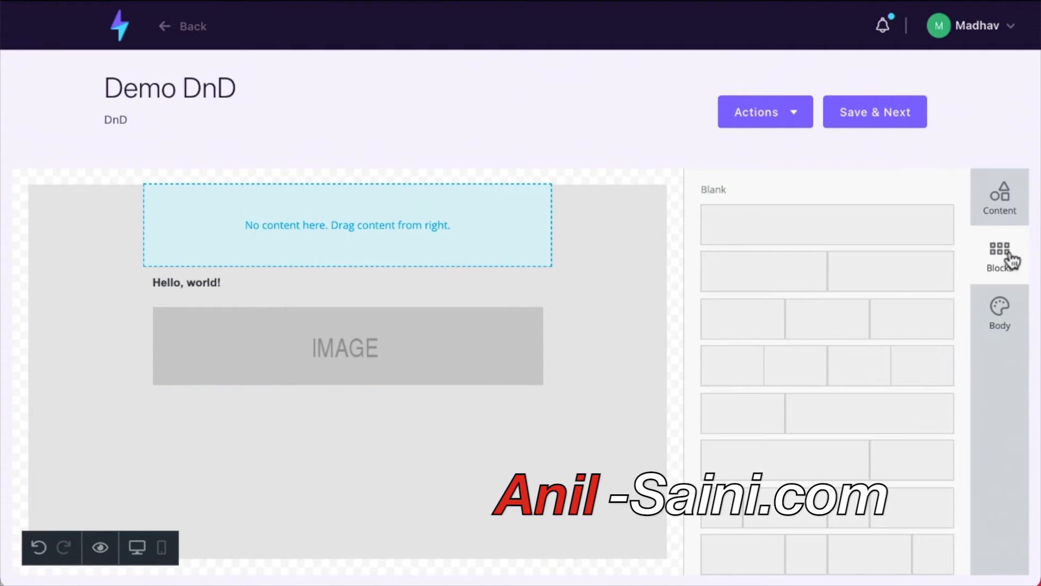
left_click(1010, 309)
left_click(1001, 199)
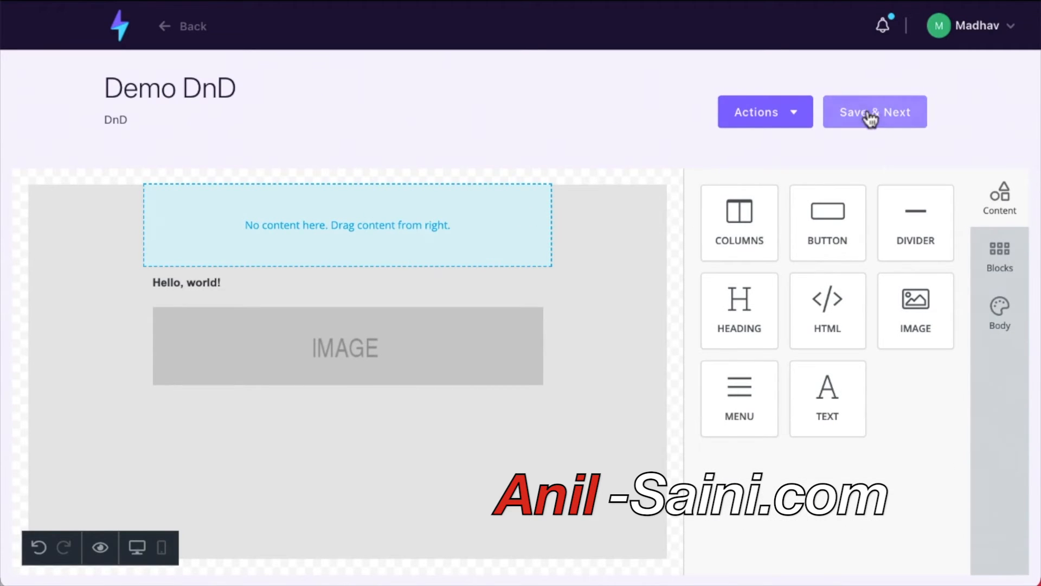
left_click_drag(843, 208, 342, 423)
left_click(342, 424)
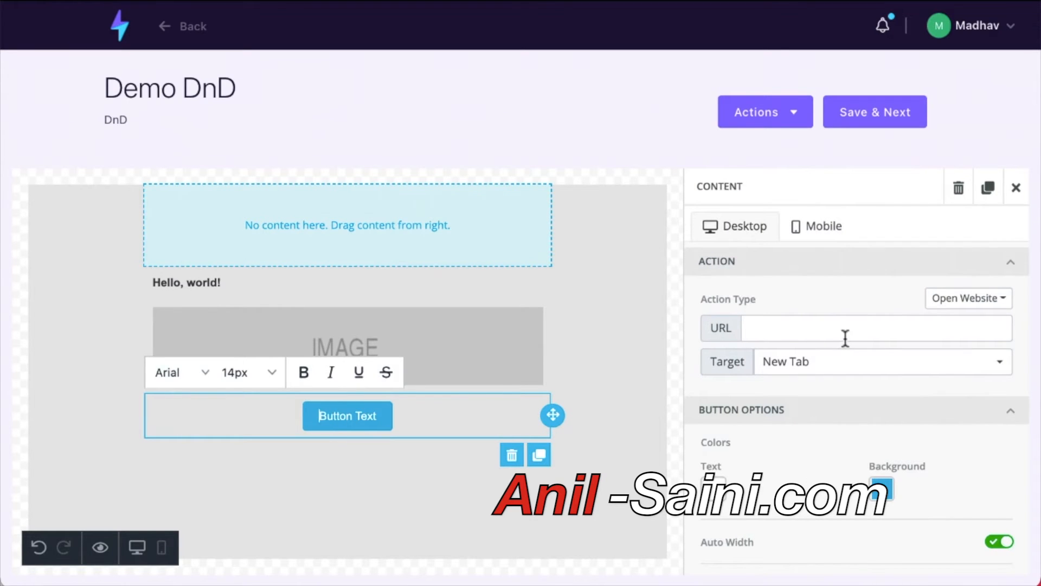
Relabel the email's button as 'Click Here Now', correcting the misspelled word.
scroll(880, 480, "down", 2)
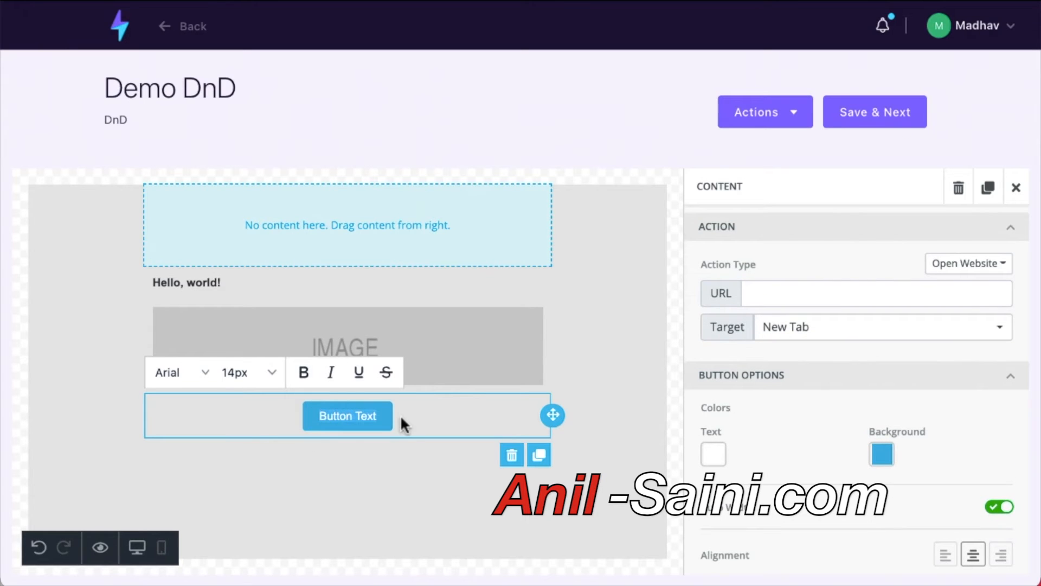
key("ctrl+a")
type("Clck Here Now")
left_click(321, 416)
type("i")
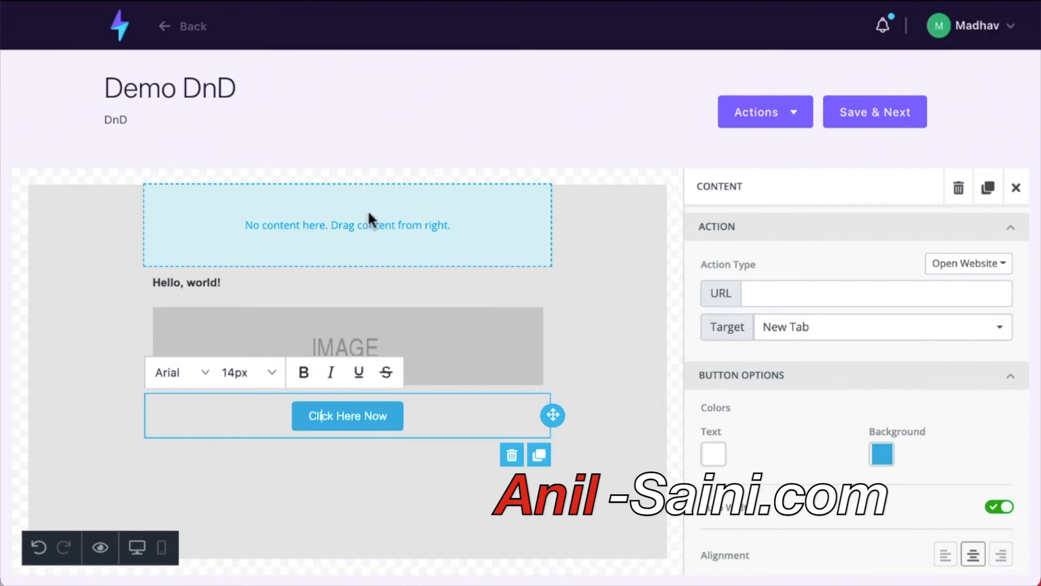
Give the button a green background colour.
left_click(882, 454)
left_click(703, 425)
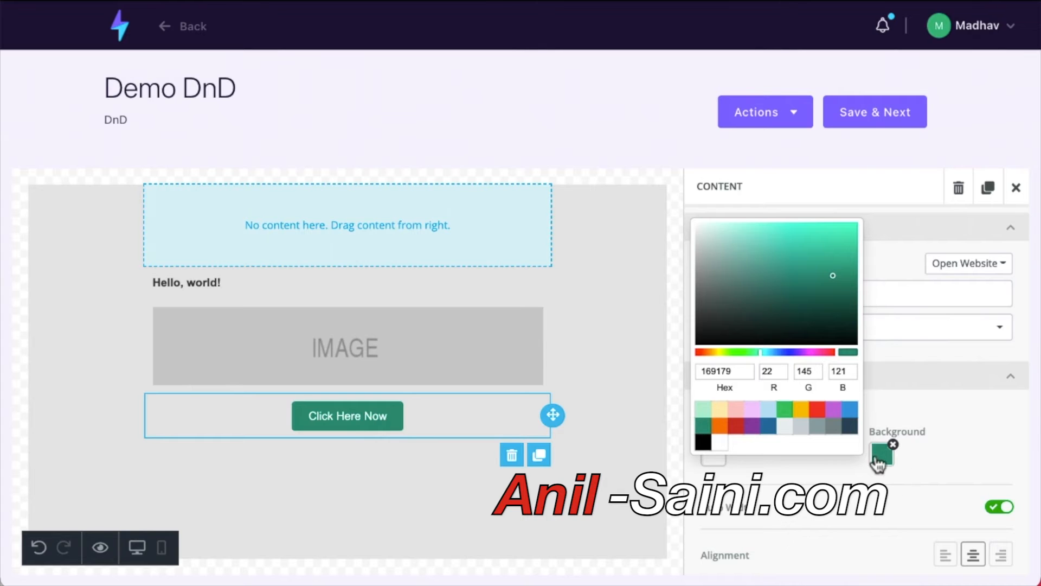
left_click(786, 412)
left_click(786, 478)
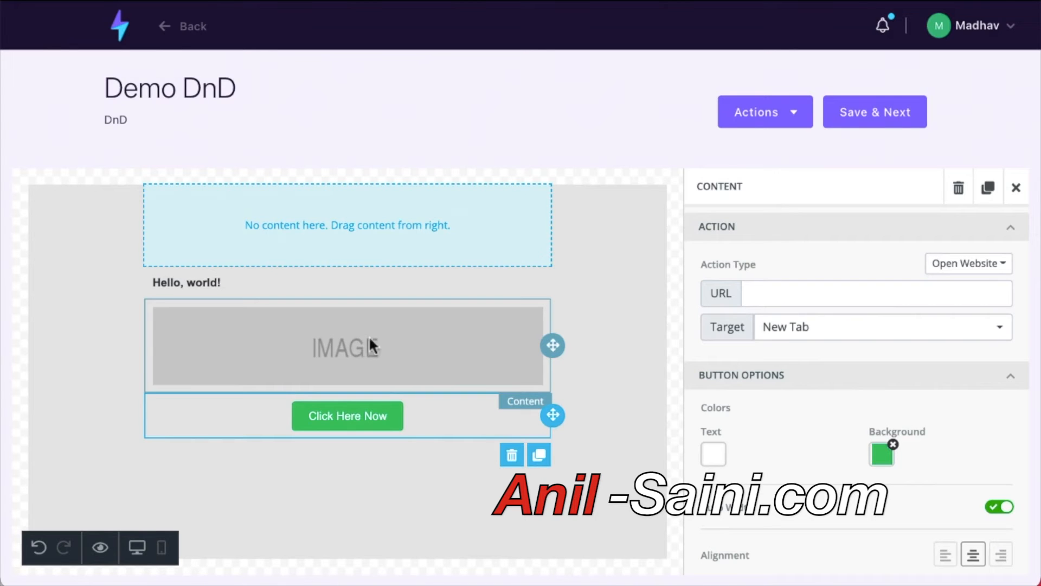
left_click(1013, 34)
left_click(421, 89)
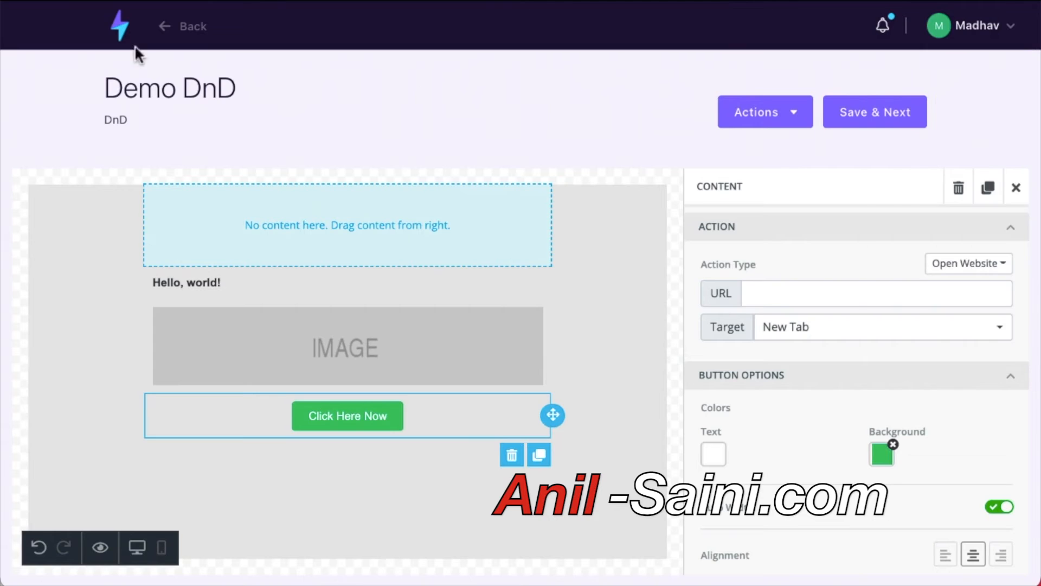
Go from the email editor to Contacts > Contacts List and open the Create New List form.
left_click(123, 34)
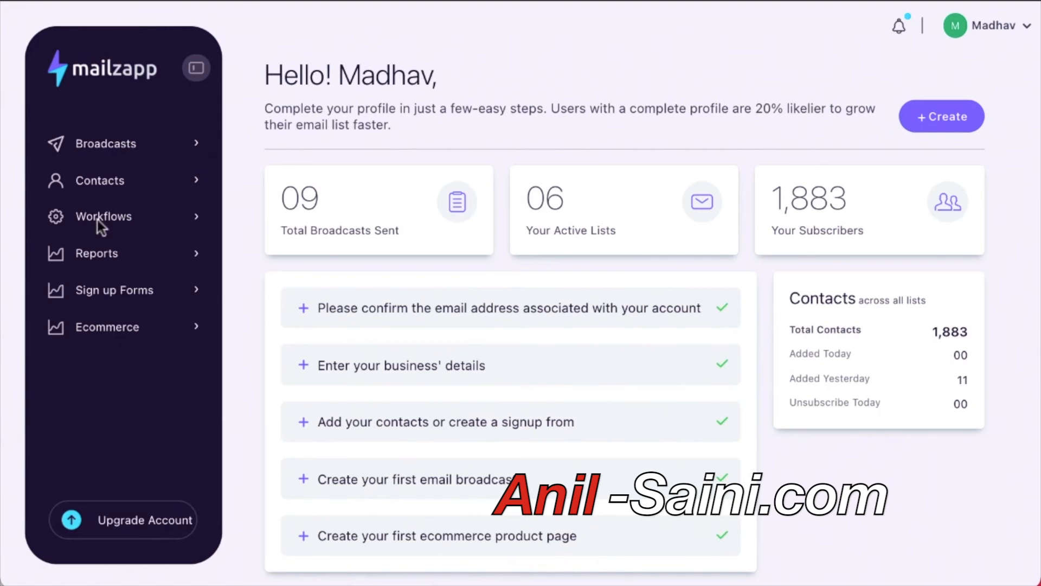
left_click(113, 184)
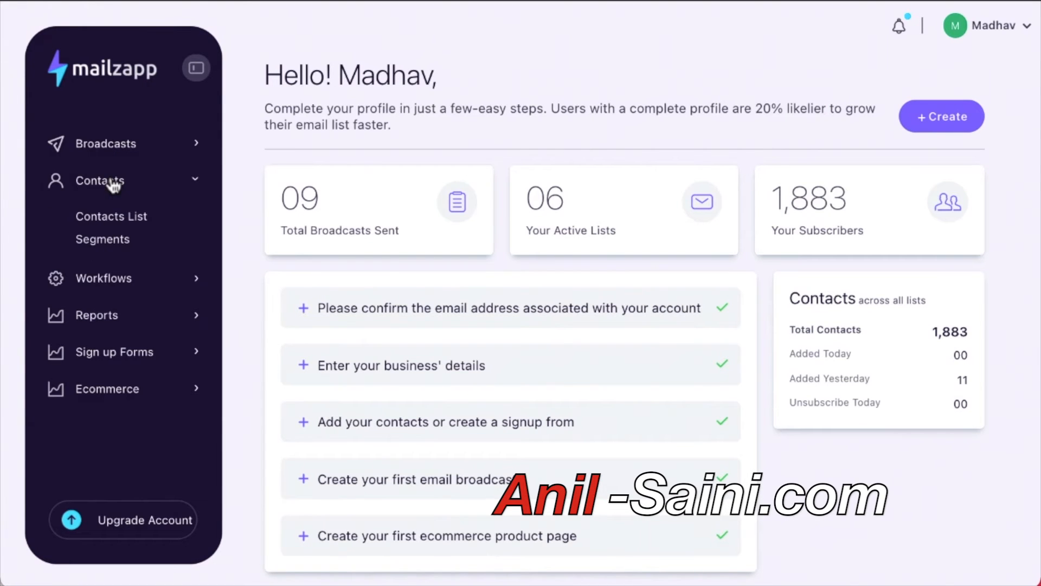
left_click(126, 222)
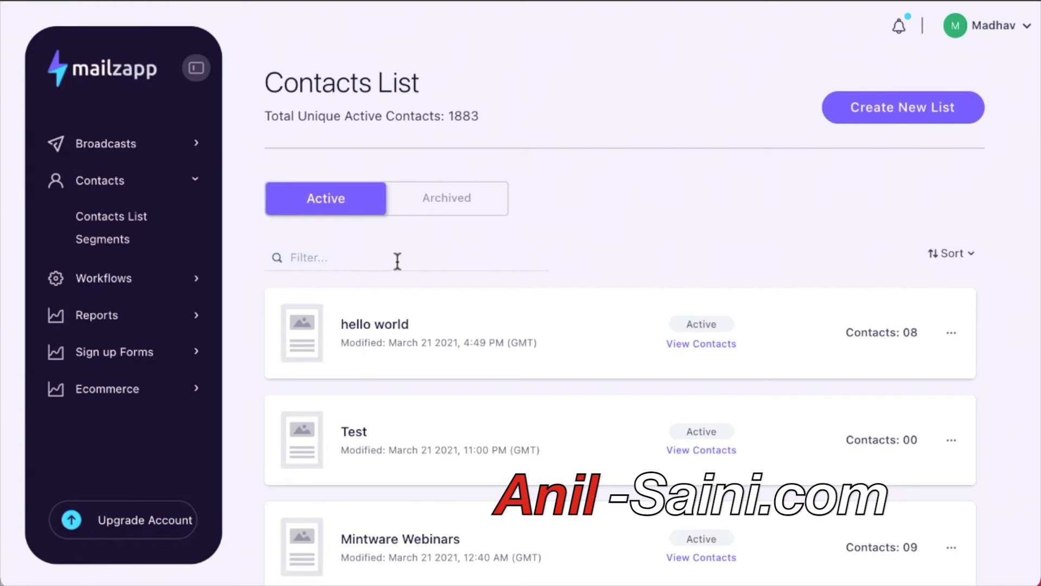
left_click(899, 103)
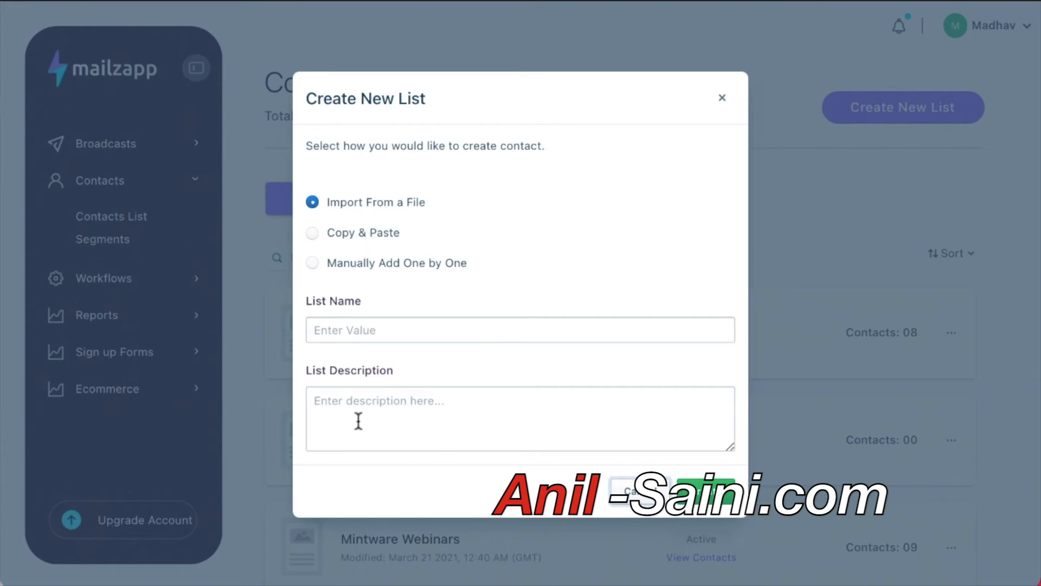
Name the new list 'Demo File' with description 'I imported these from a file'.
left_click(378, 333)
type("D")
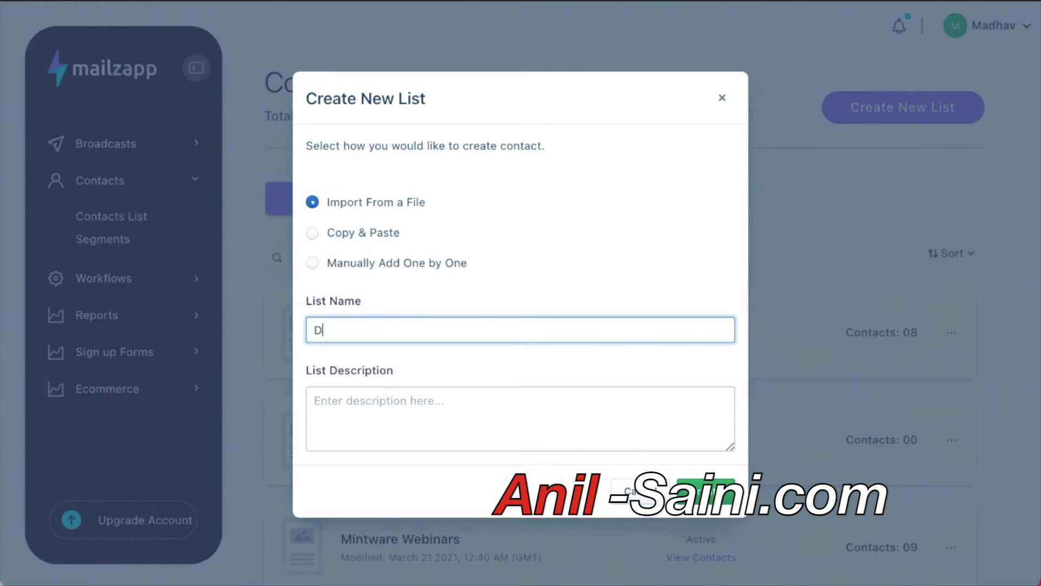
type("emo File")
left_click(369, 402)
type("I imported these from a file")
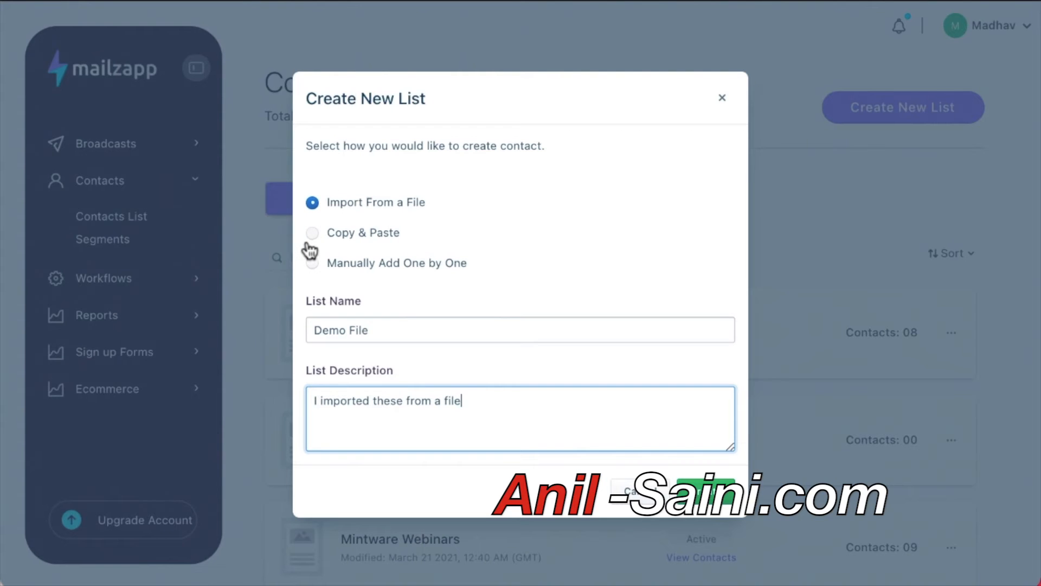
Enter the sender's full name in the Sender Name field.
left_click(506, 276)
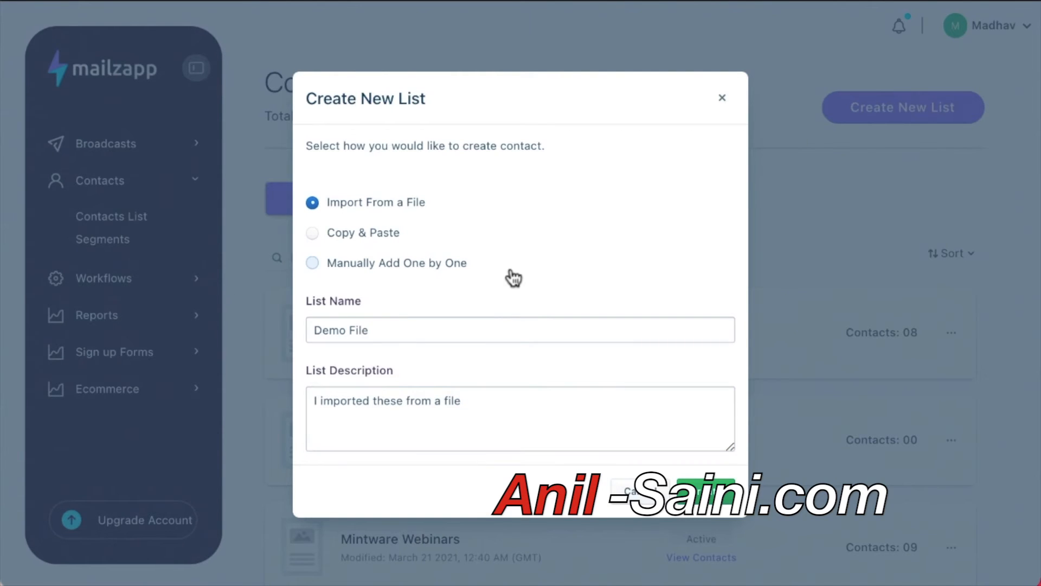
scroll(467, 384, "down", 3)
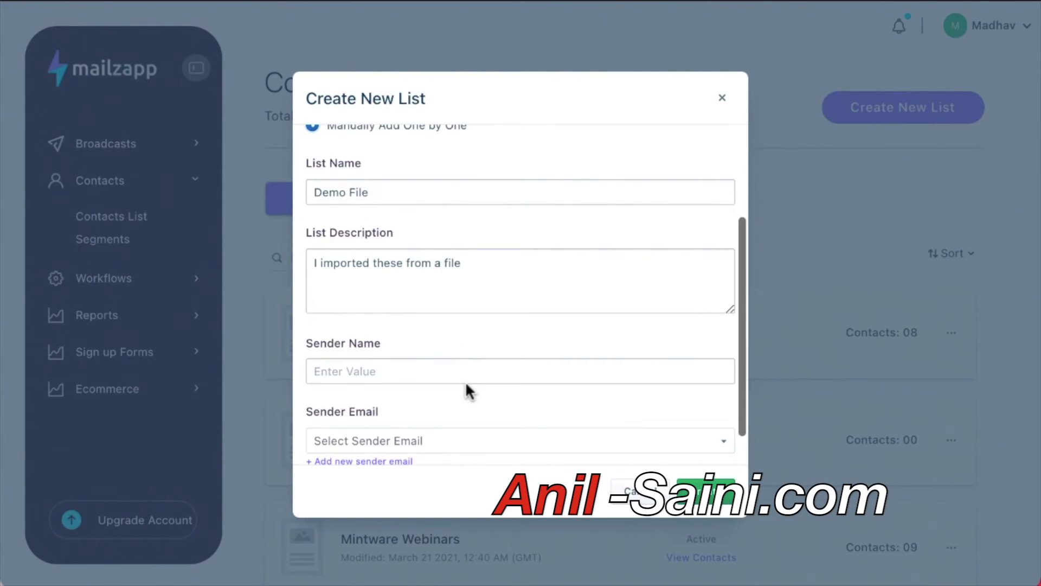
scroll(466, 383, "up", 3)
scroll(466, 383, "down", 1)
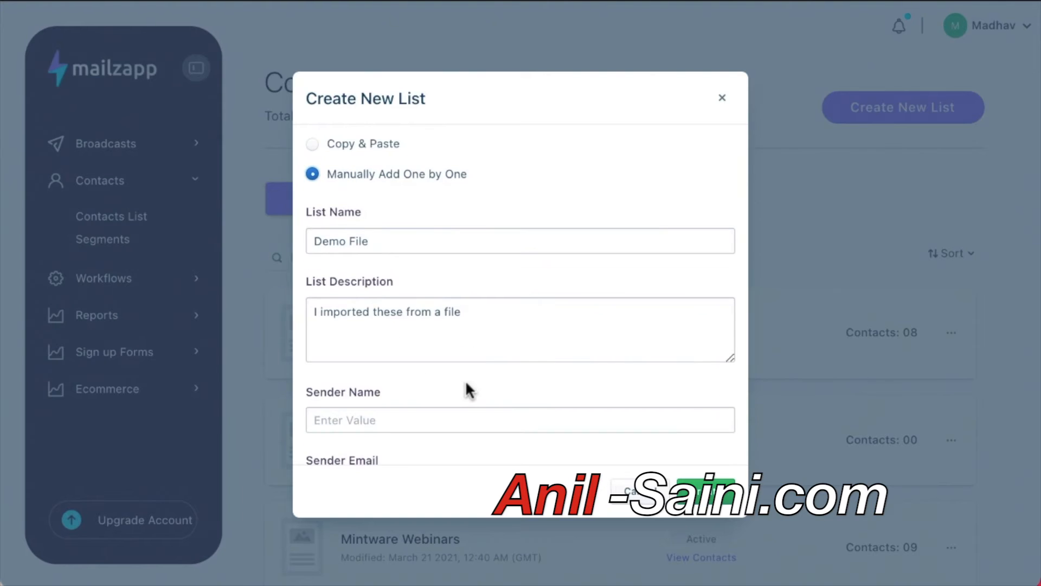
scroll(466, 382, "up", 1)
scroll(467, 385, "down", 2)
scroll(455, 326, "down", 1)
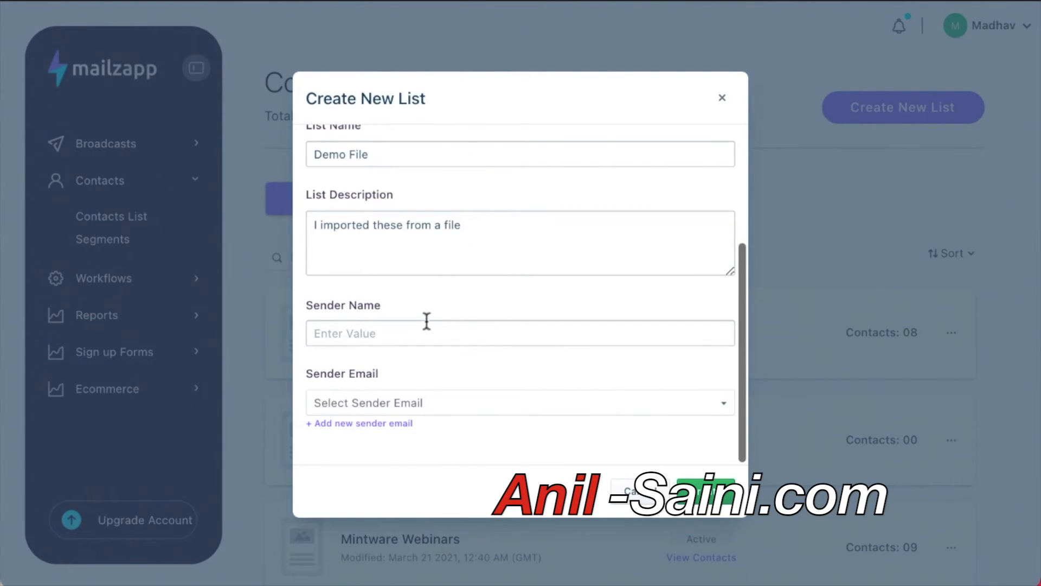
left_click(423, 325)
scroll(562, 350, "down", 2)
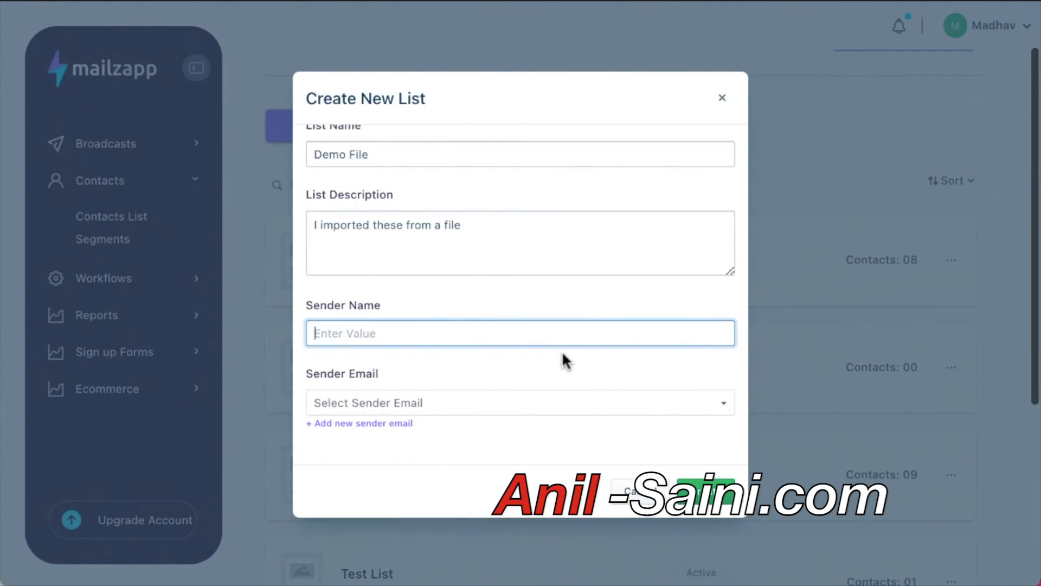
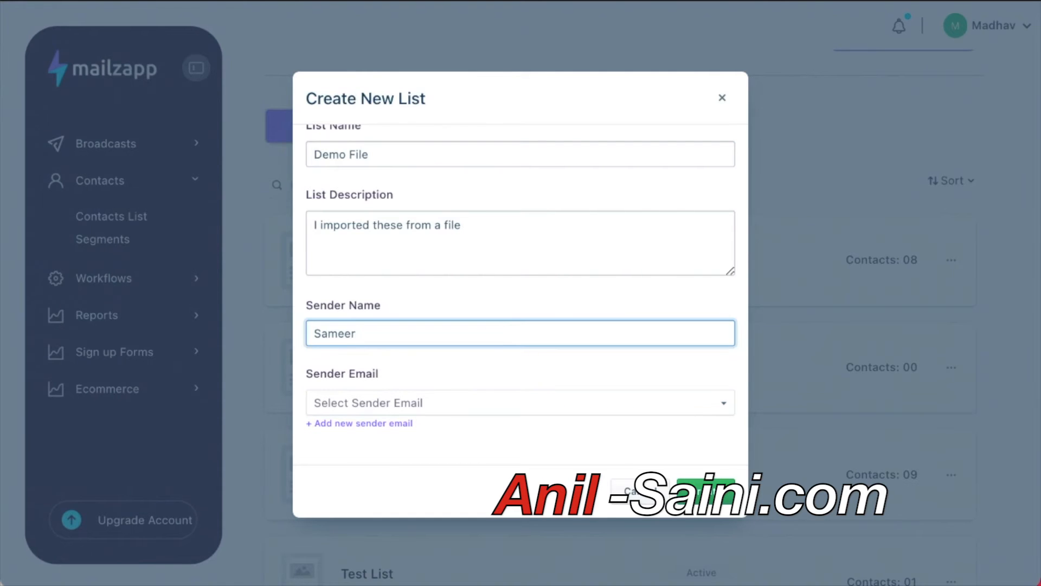
Pick the account's sender email, select Import From a File, and create the list.
left_click(388, 401)
left_click(396, 428)
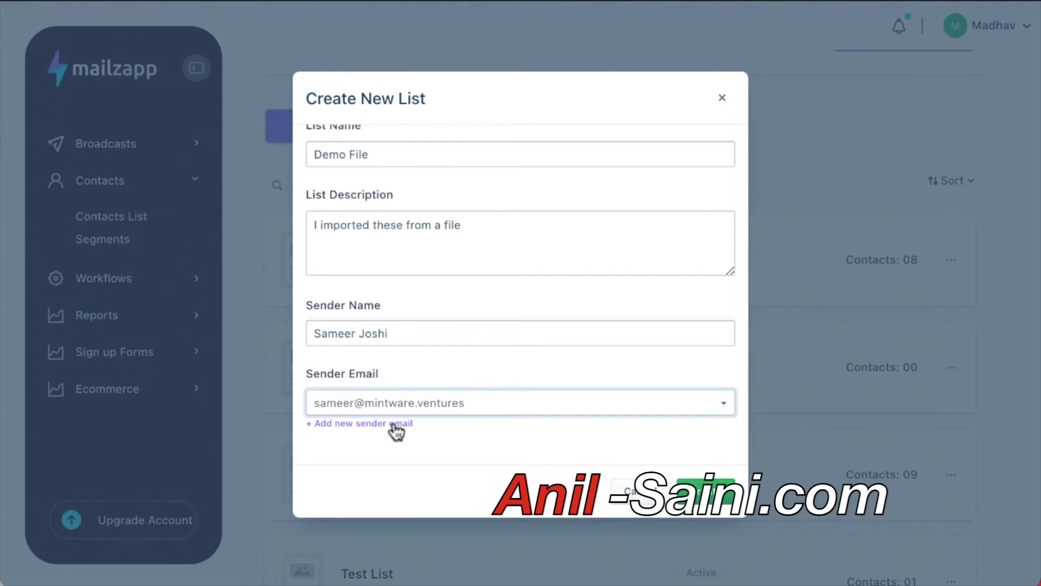
scroll(396, 431, "up", 3)
left_click(332, 205)
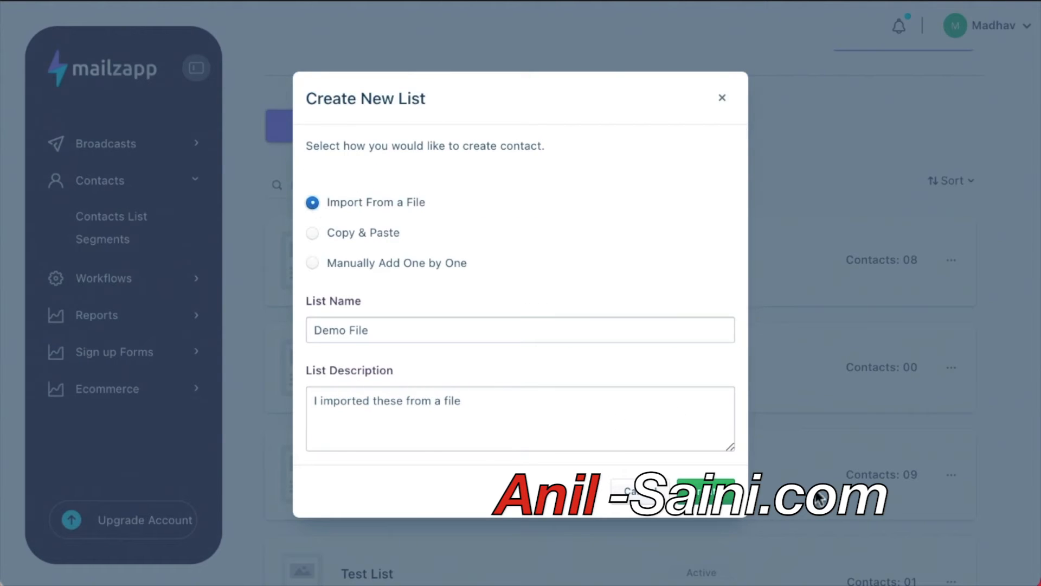
left_click(699, 501)
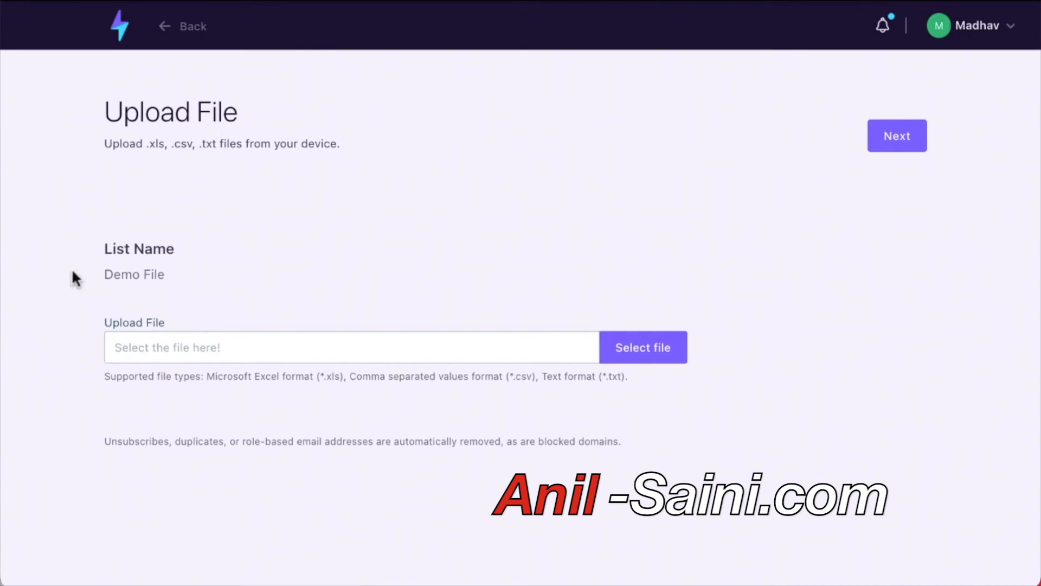
Cancel the file upload, return to the dashboard, and reopen the Contacts List page.
left_click(172, 355)
left_click(674, 349)
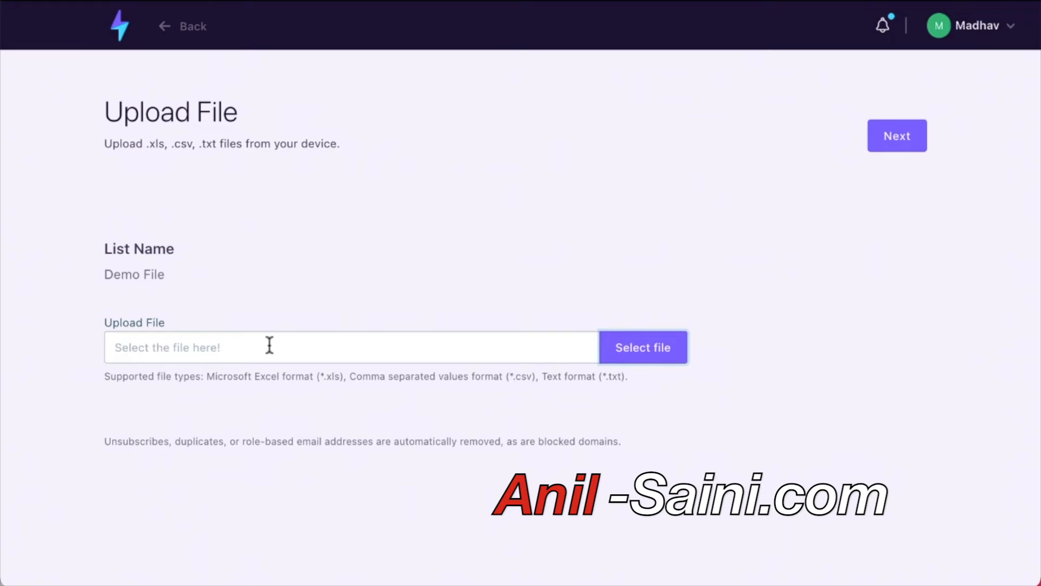
left_click(123, 36)
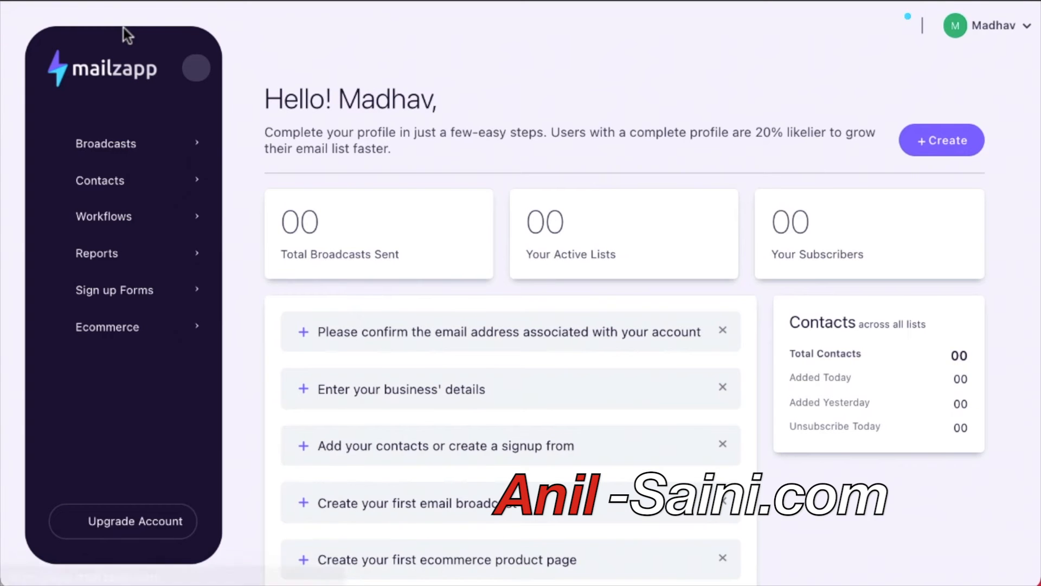
left_click(110, 193)
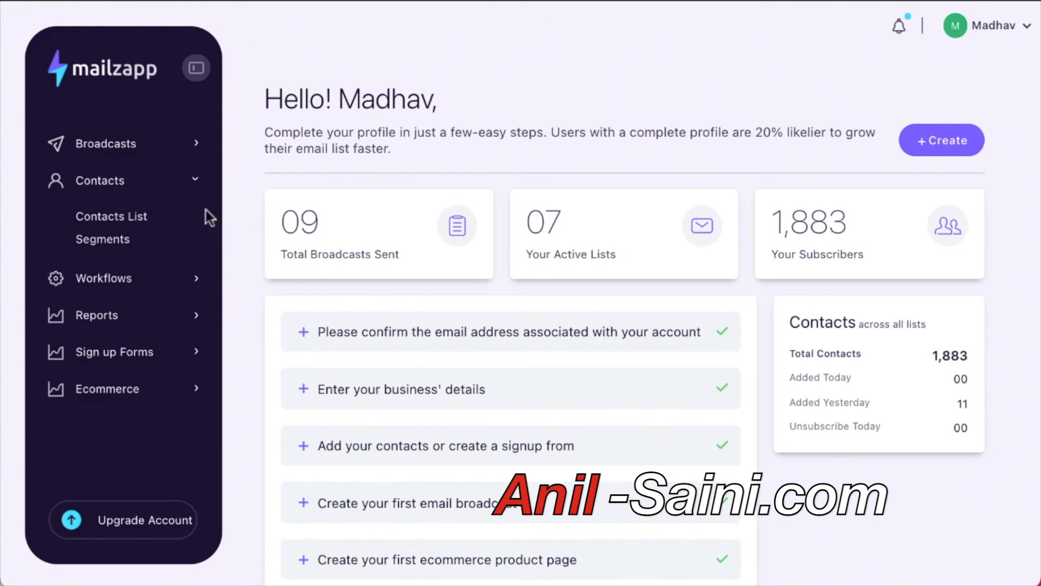
left_click(144, 218)
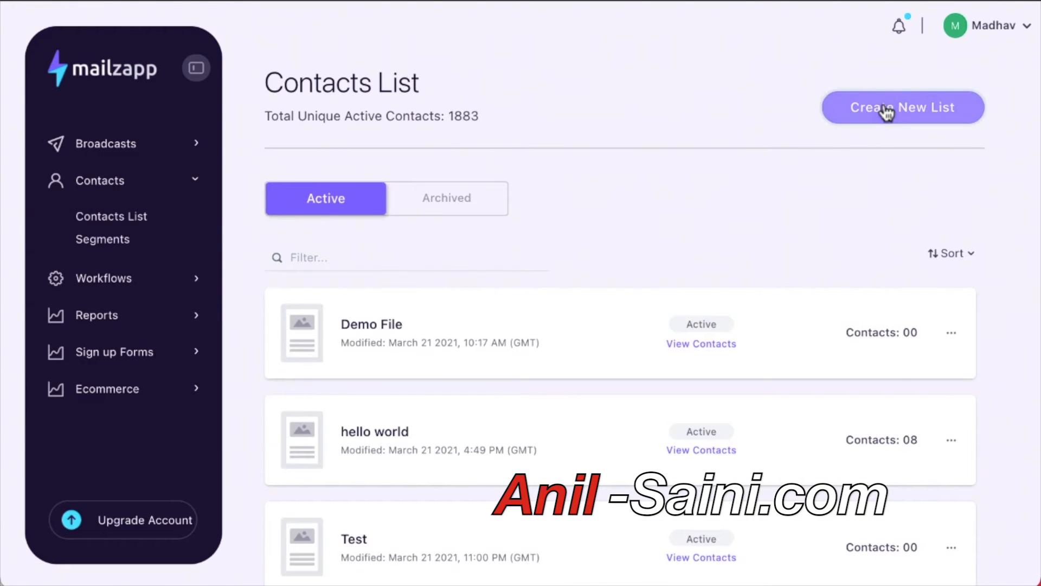
Reopen the new-list form and choose the Copy & Paste method.
left_click(883, 109)
left_click(722, 98)
scroll(660, 244, "down", 8)
scroll(660, 244, "up", 10)
left_click(918, 105)
left_click(339, 234)
Name the list 'Demo CnC' with description 'Copy and Paste'.
left_click(326, 332)
type("Demo CnC")
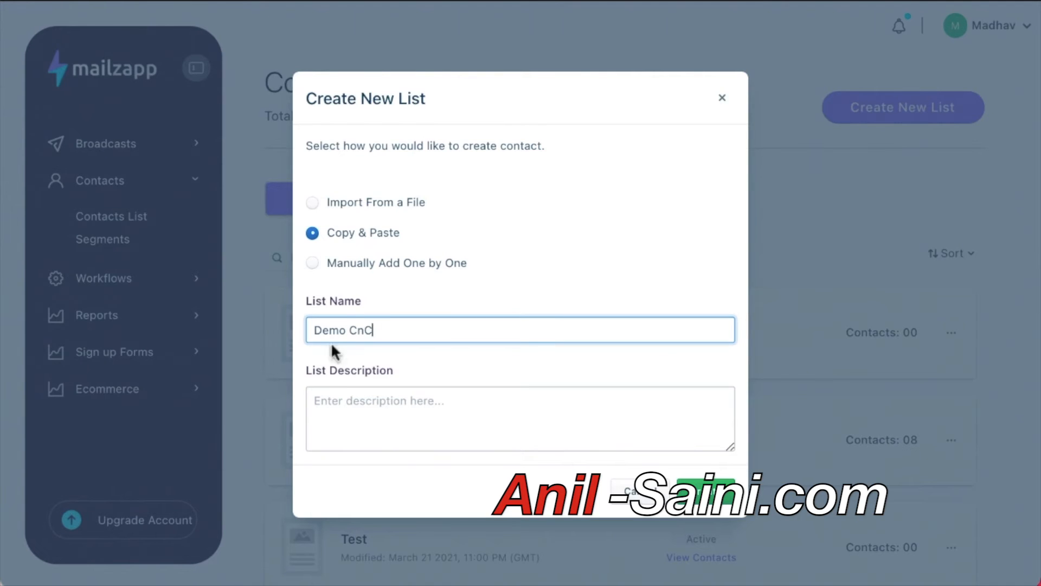
left_click(391, 414)
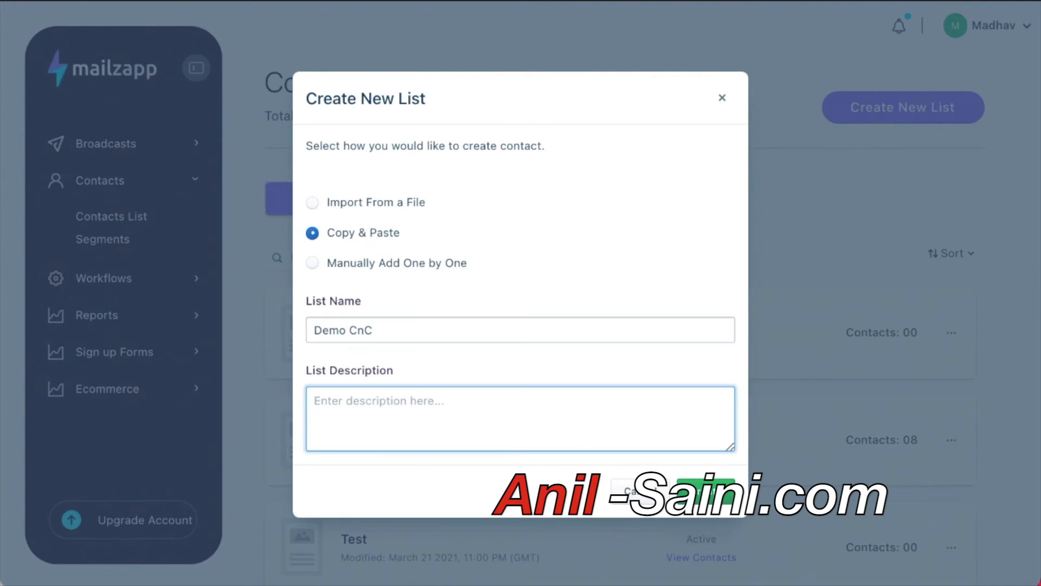
type("Copy and Past")
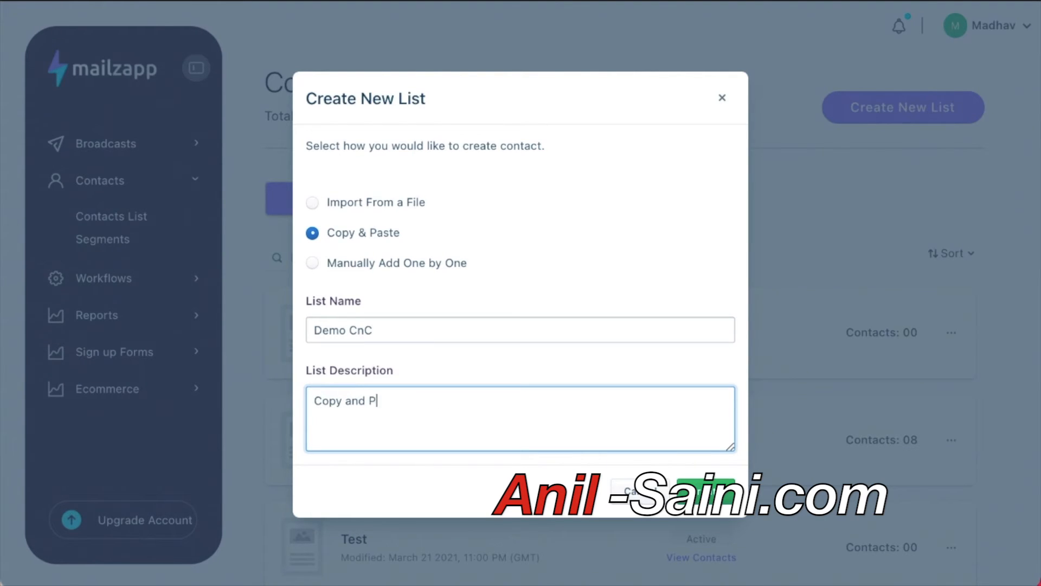
scroll(458, 374, "down", 2)
type("e")
scroll(481, 373, "down", 2)
Enter the sender's name and go to add a new sender email address.
left_click(411, 362)
left_click(385, 428)
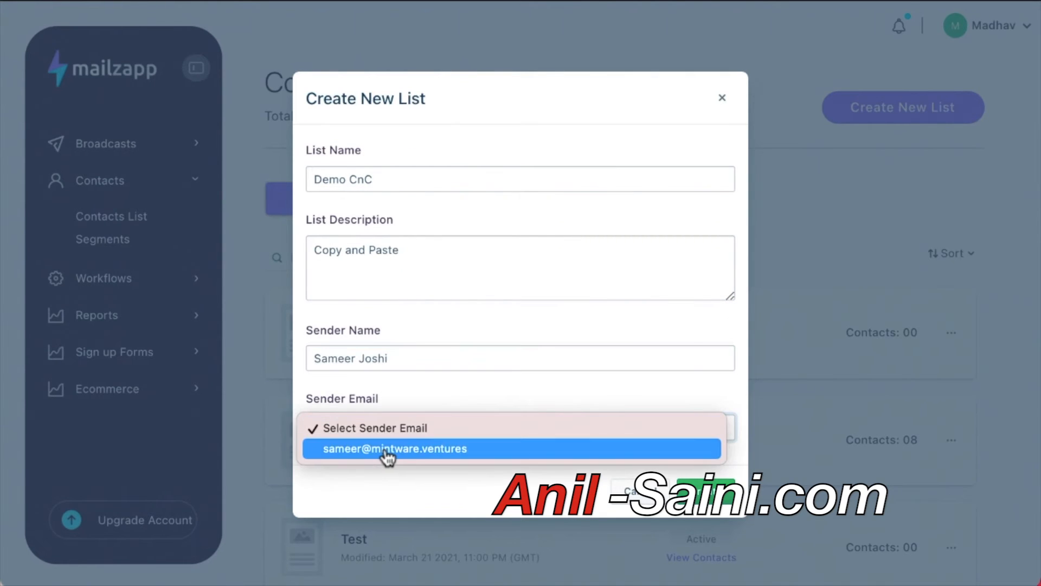
left_click(385, 452)
left_click(385, 451)
scroll(385, 451, "down", 1)
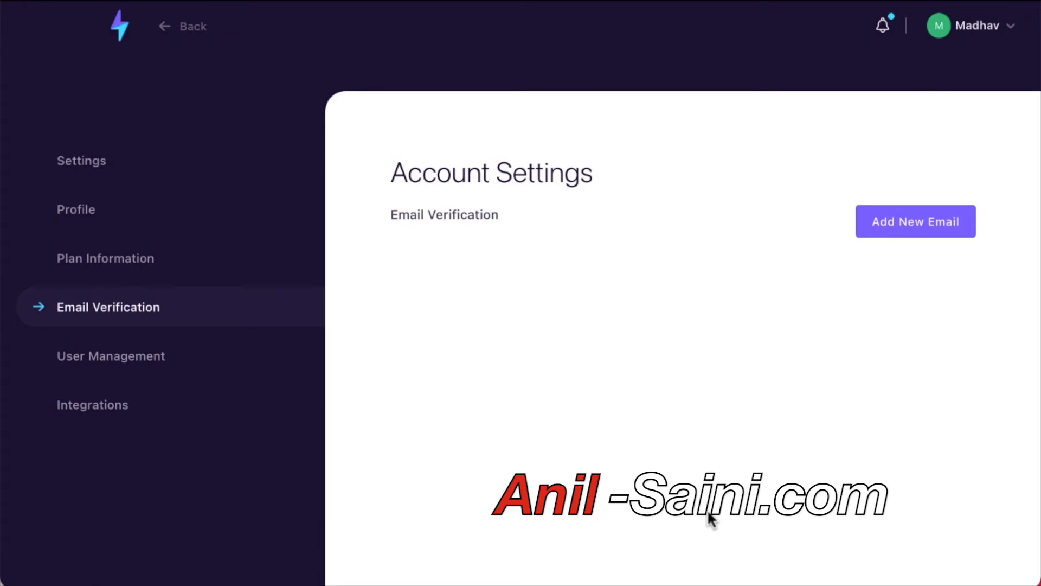
Return to Contacts List and start a new Copy & Paste list.
left_click(164, 26)
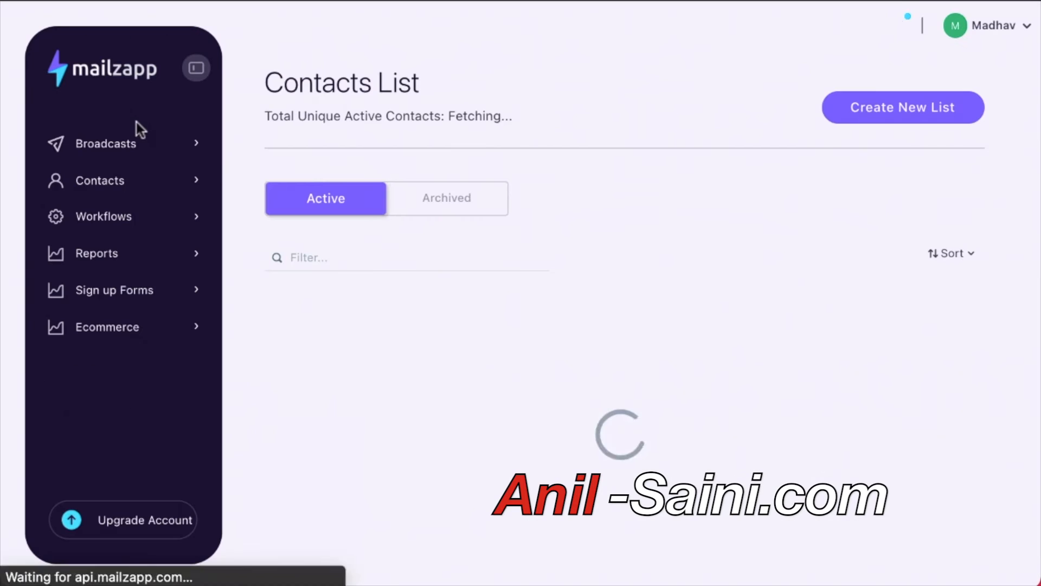
left_click(891, 109)
left_click(320, 234)
Set the list name to 'Demo CnP' and its description to 'CnP'.
left_click(324, 323)
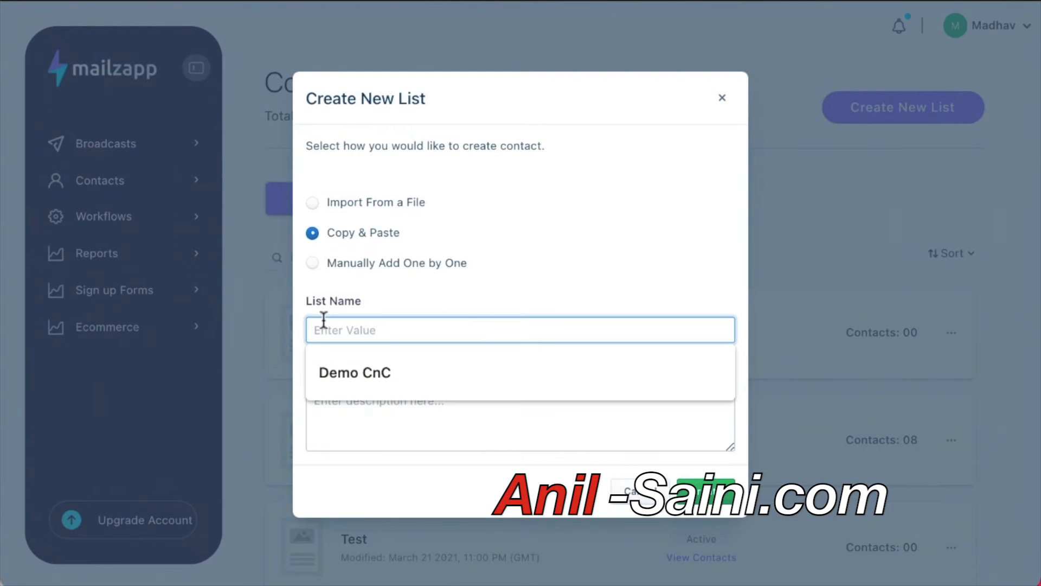
left_click(326, 373)
left_click(340, 421)
type("CnC")
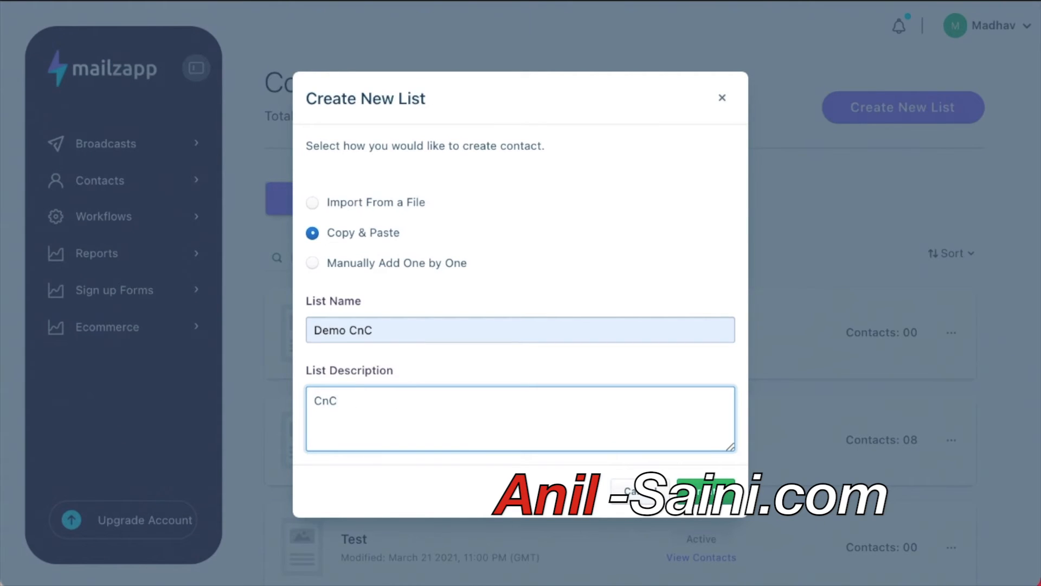
type("P")
left_click(393, 319)
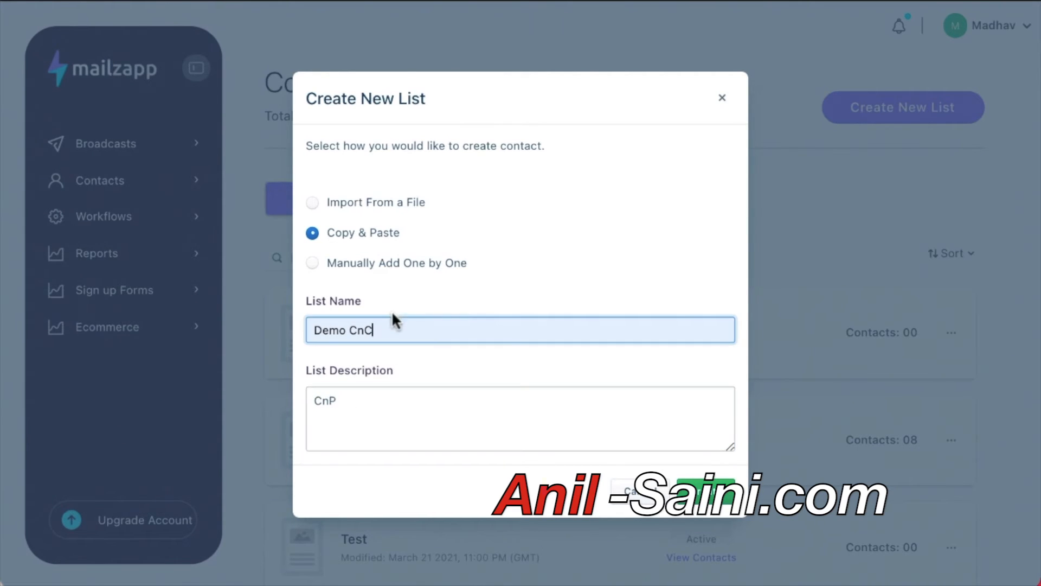
key("BackSpace")
type("P")
left_click(453, 401)
Fill in the suggested sender name and the account's sender email, then create the list.
scroll(454, 396, "down", 3)
left_click(418, 354)
left_click(418, 397)
left_click(409, 425)
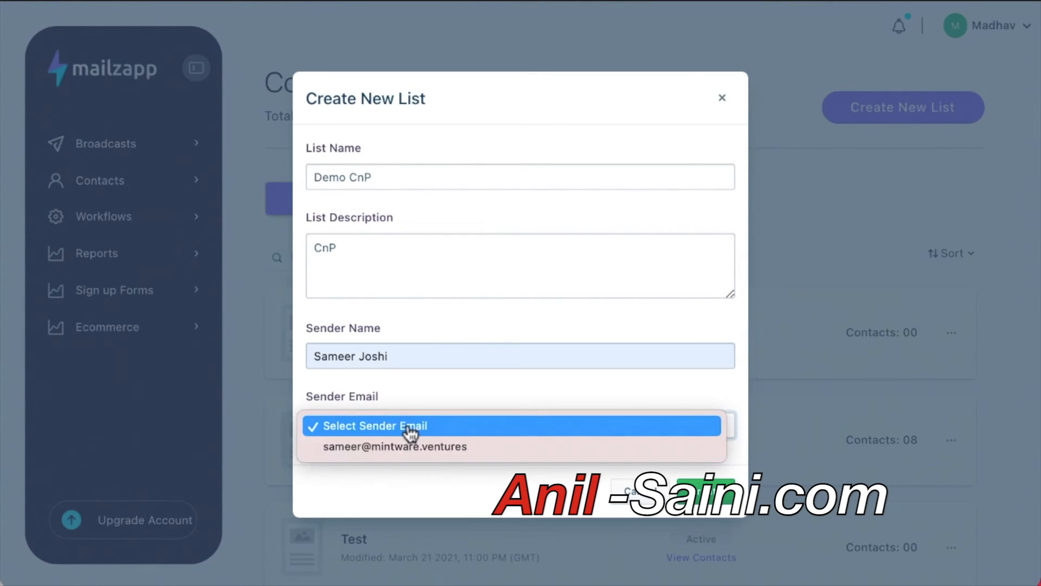
left_click(409, 446)
scroll(452, 380, "down", 1)
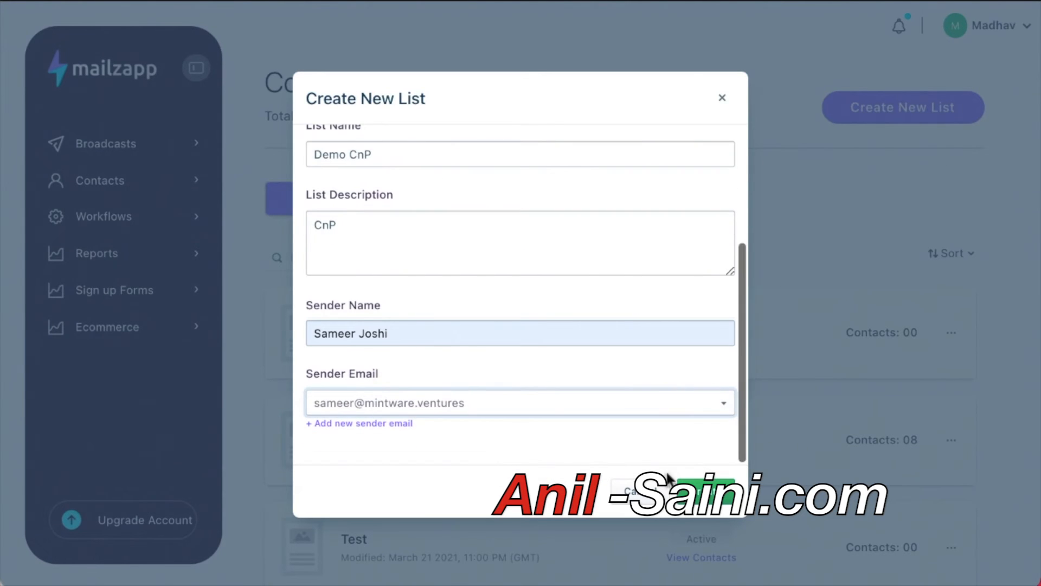
left_click(720, 504)
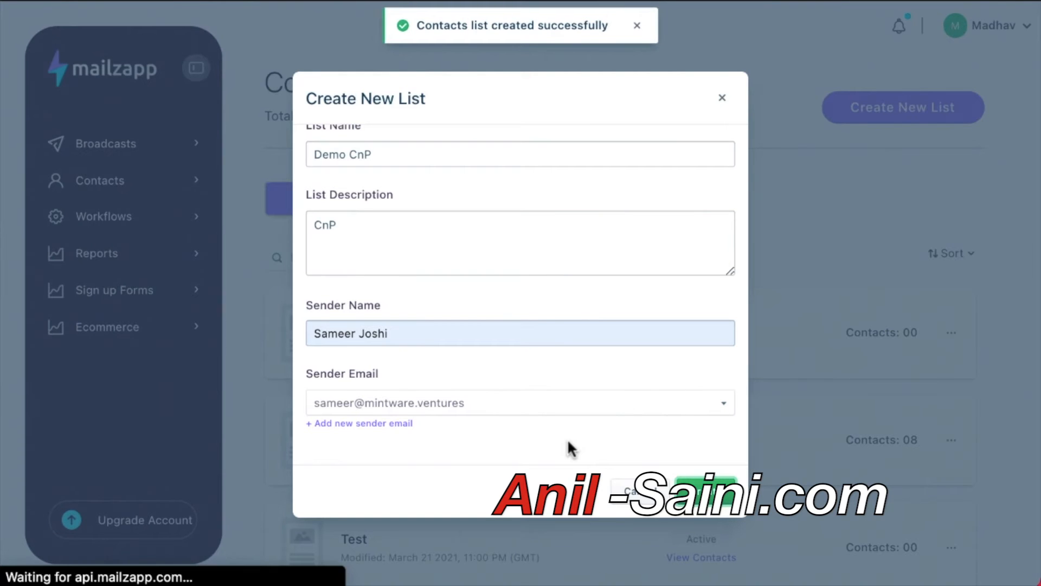
Paste one contact email address, correct its domain, and save the contact.
scroll(567, 448, "down", 3)
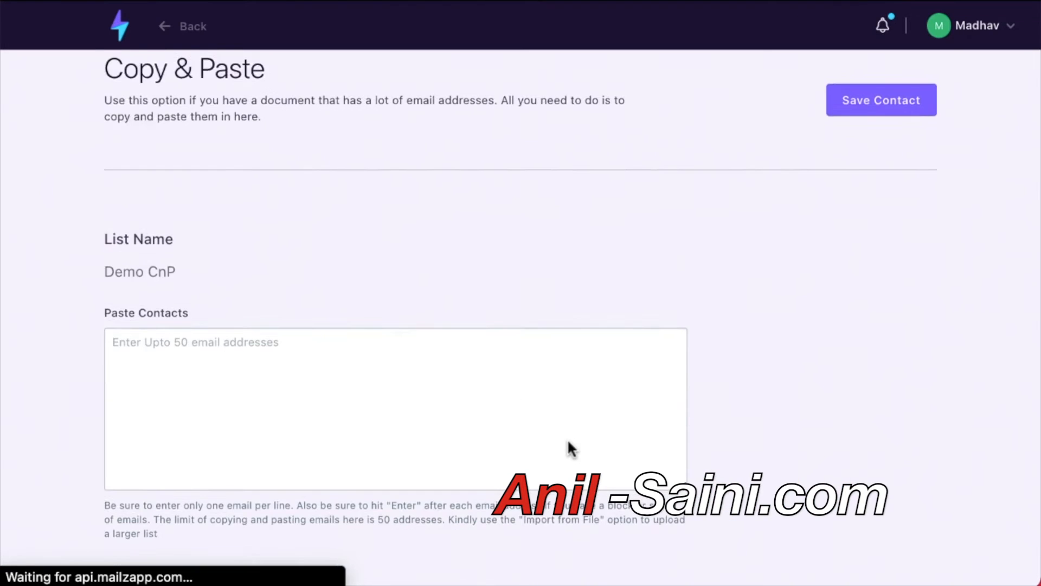
left_click(149, 330)
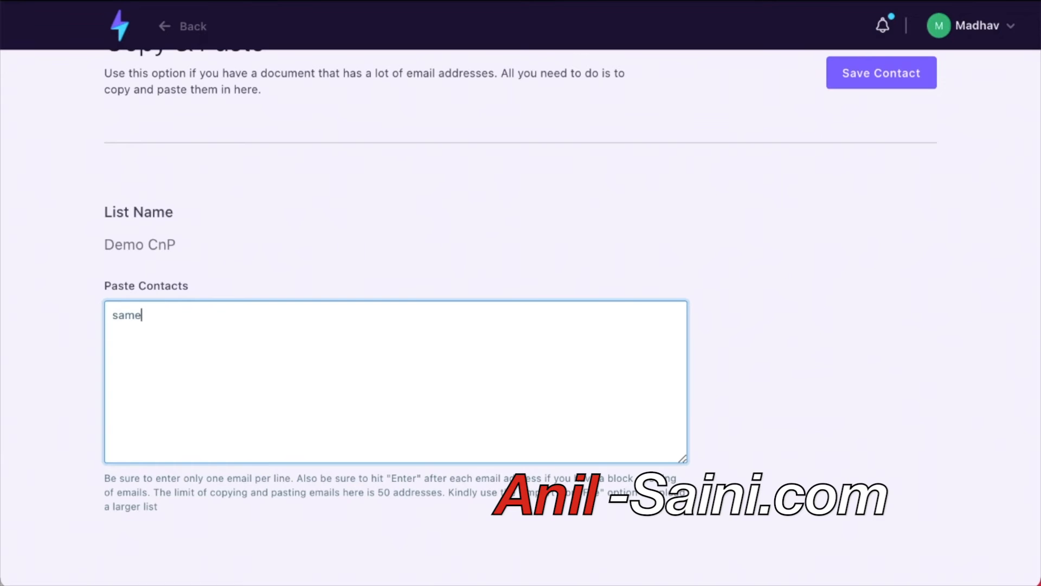
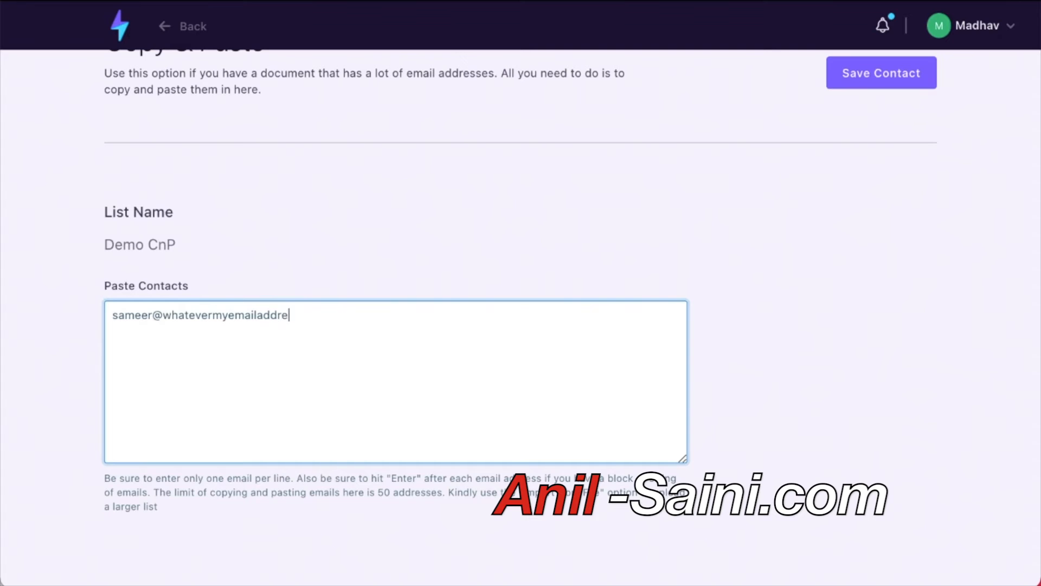
double_click(193, 317)
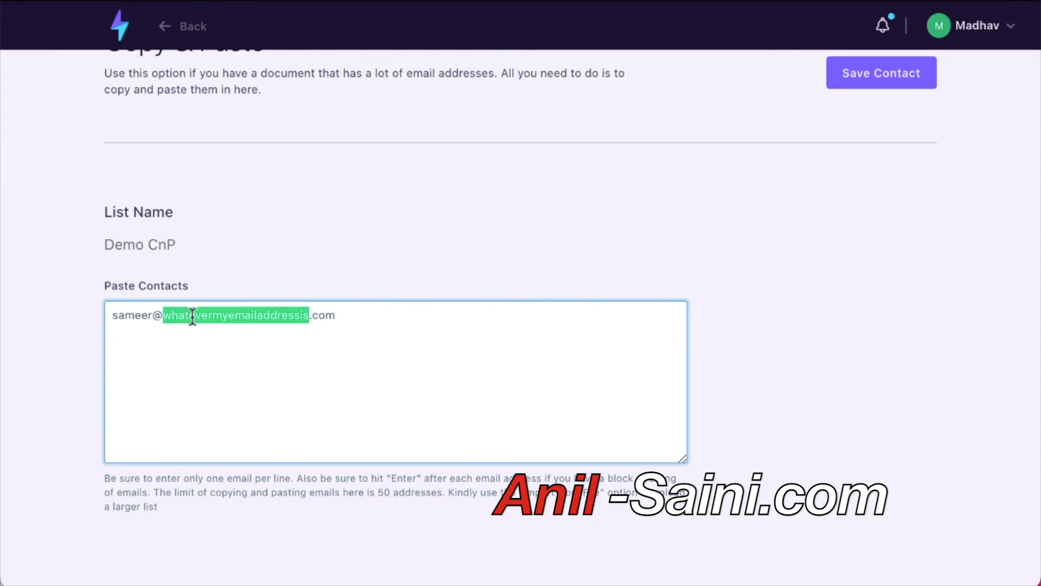
scroll(193, 316, "up", 1)
type("mintaware")
double_click(229, 365)
type("ventures")
left_click(900, 122)
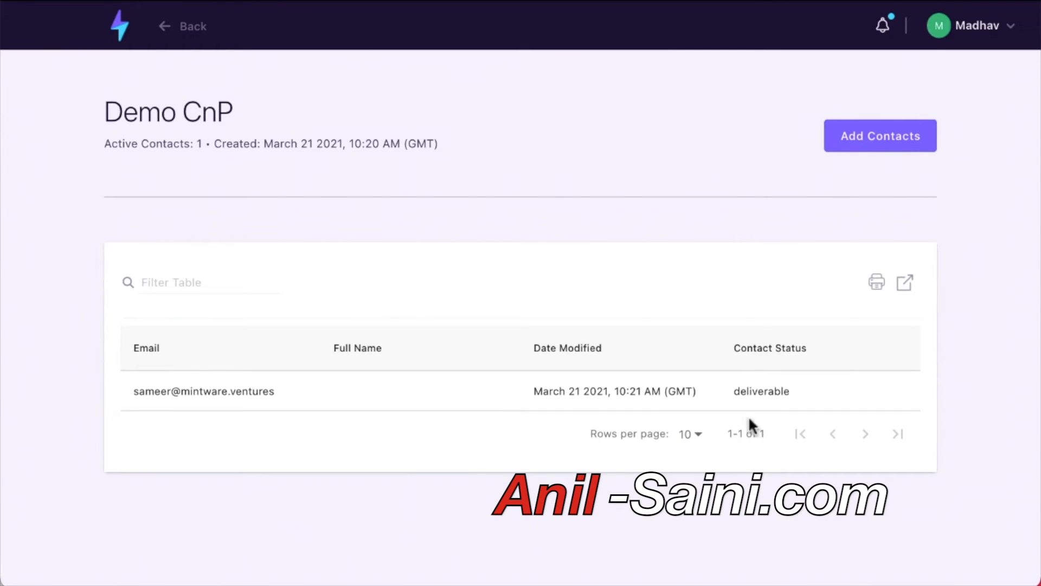
Clear the accidental text selection and return to the dashboard via the logo.
left_click_drag(749, 390, 780, 395)
left_click(550, 470)
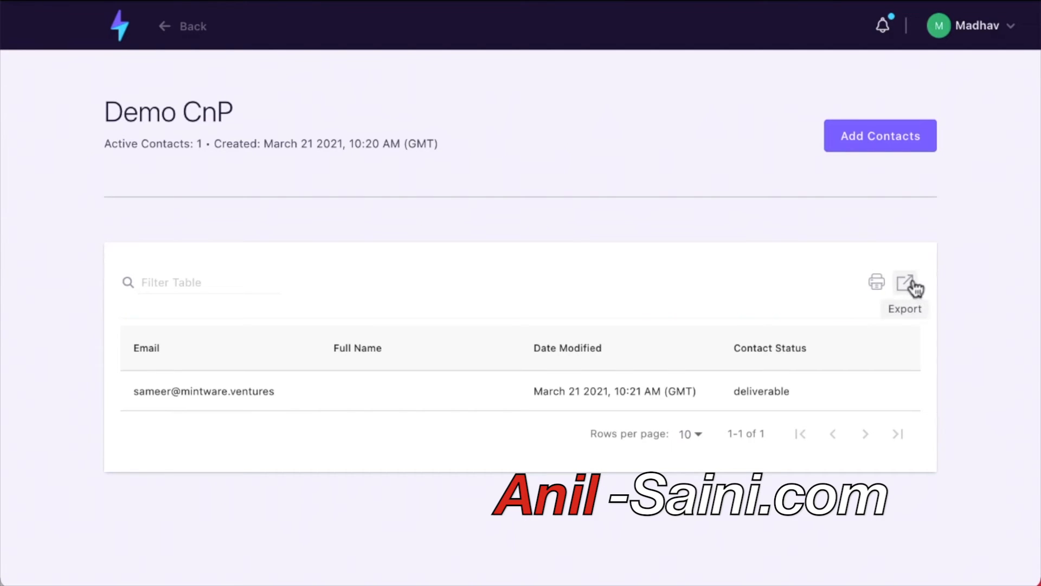
left_click(122, 28)
Under Contacts > Segments, create a new segment based on the Demo CnP list.
left_click(105, 187)
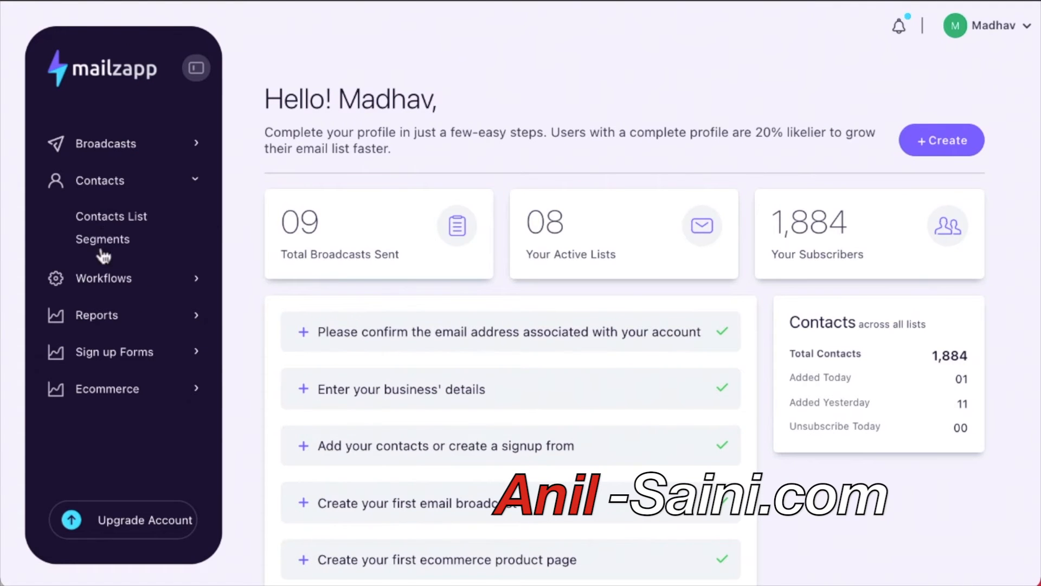
left_click(110, 239)
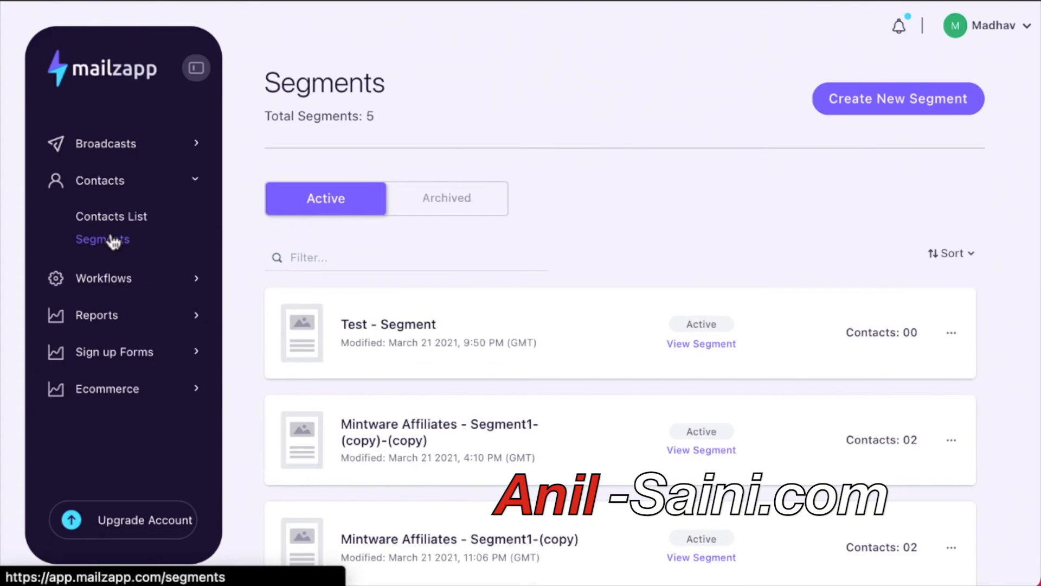
left_click(884, 103)
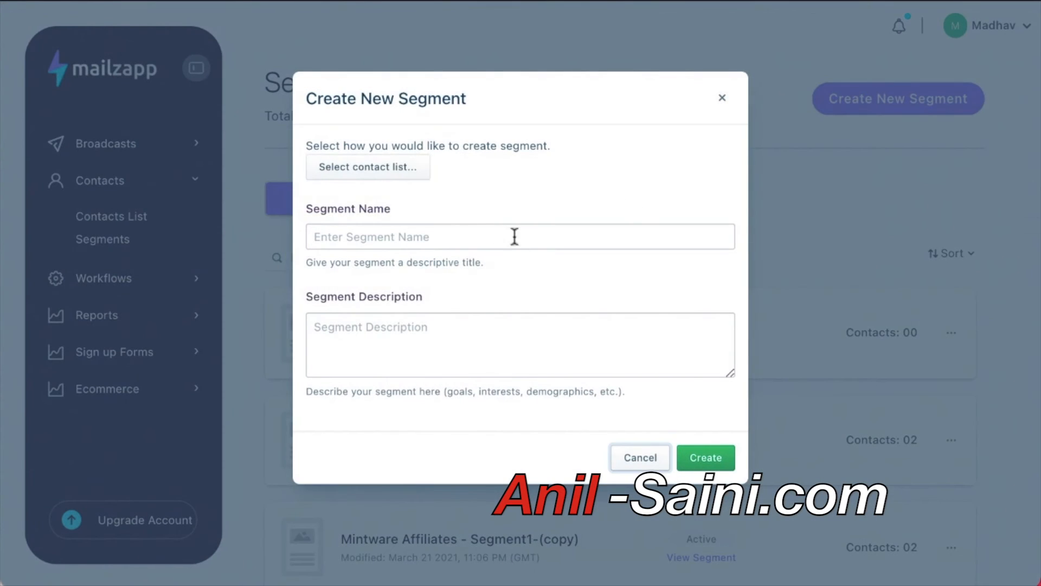
left_click(423, 175)
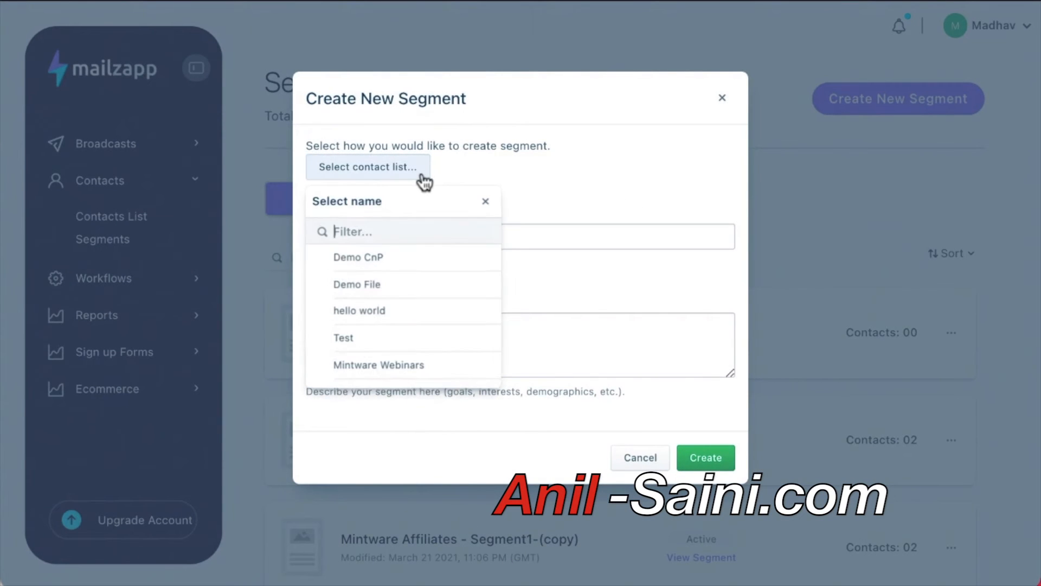
left_click(407, 268)
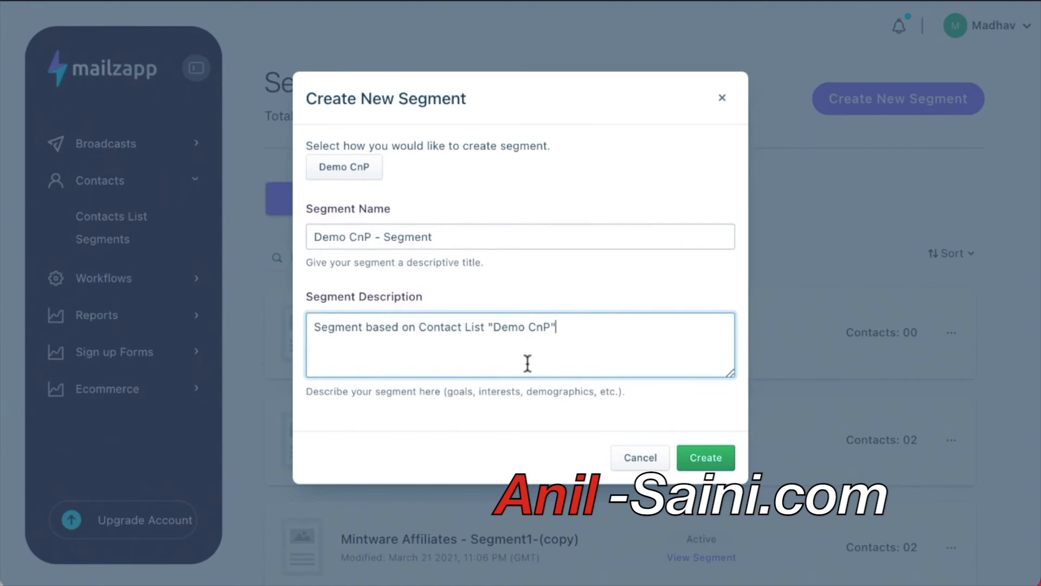
scroll(517, 353, "down", 1)
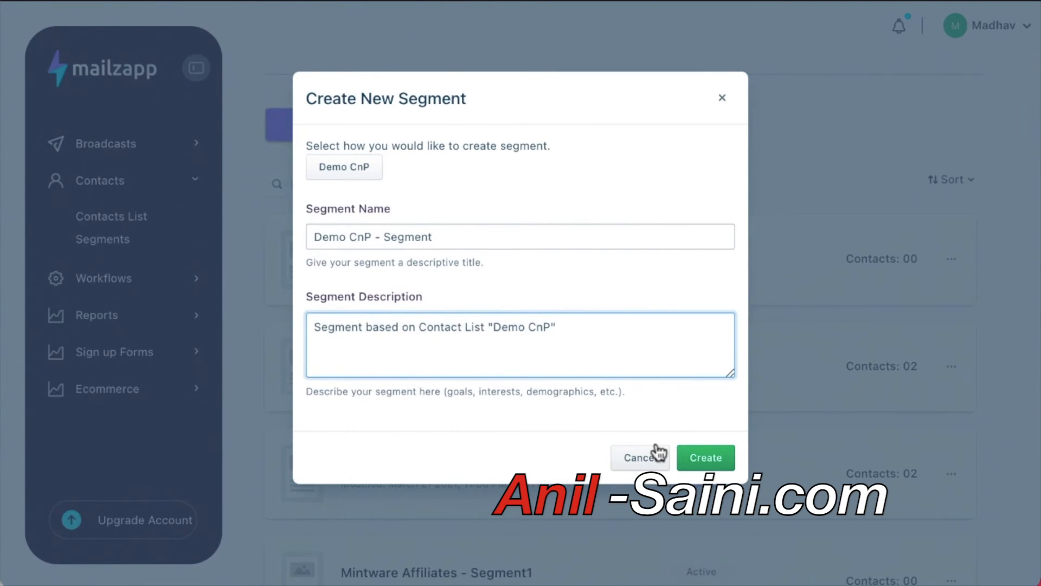
left_click(692, 459)
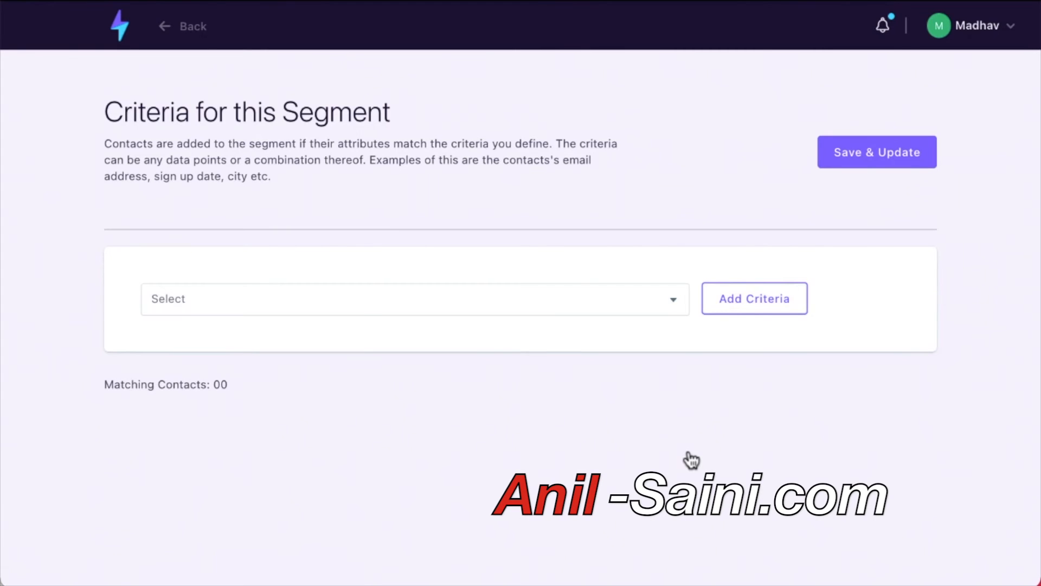
Add a Job title criterion with the condition 'contains Chief'.
left_click(682, 298)
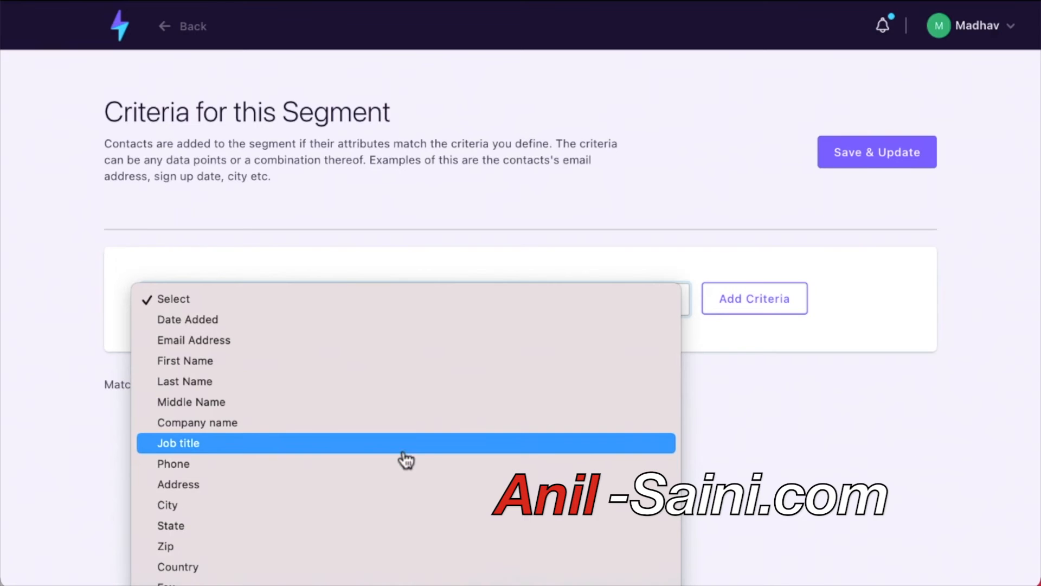
left_click(430, 452)
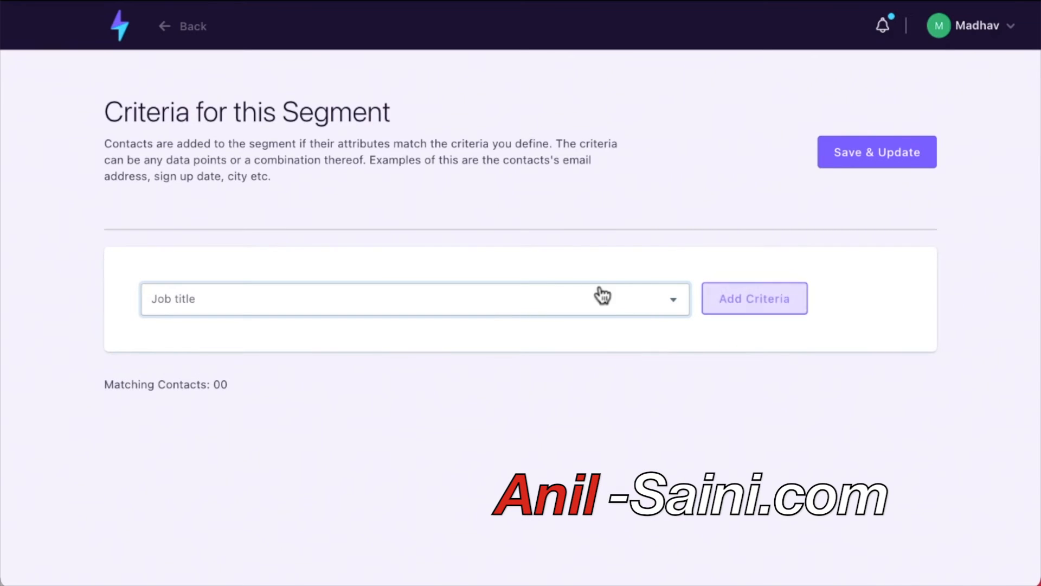
left_click(767, 307)
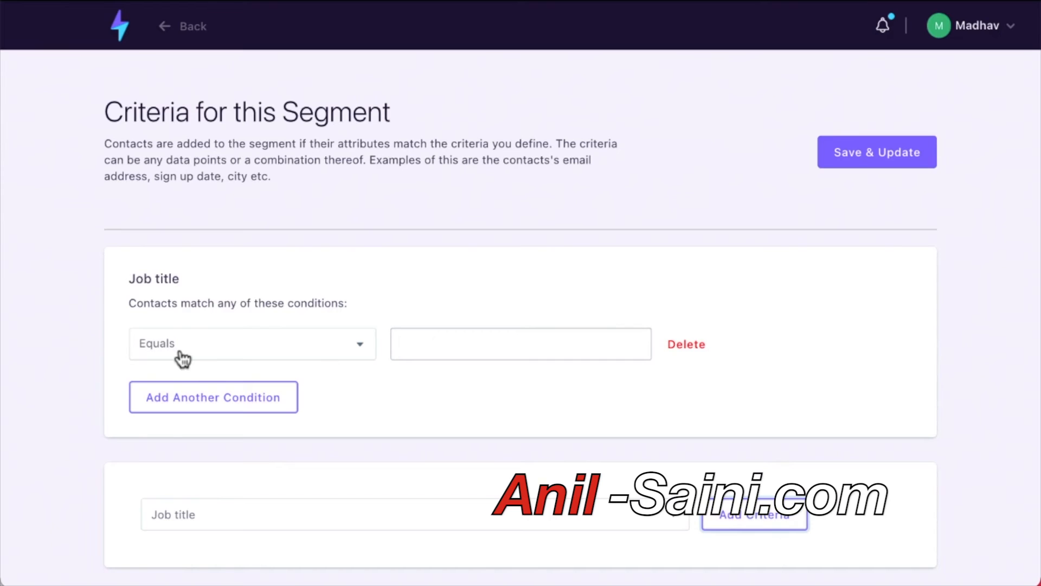
left_click(358, 352)
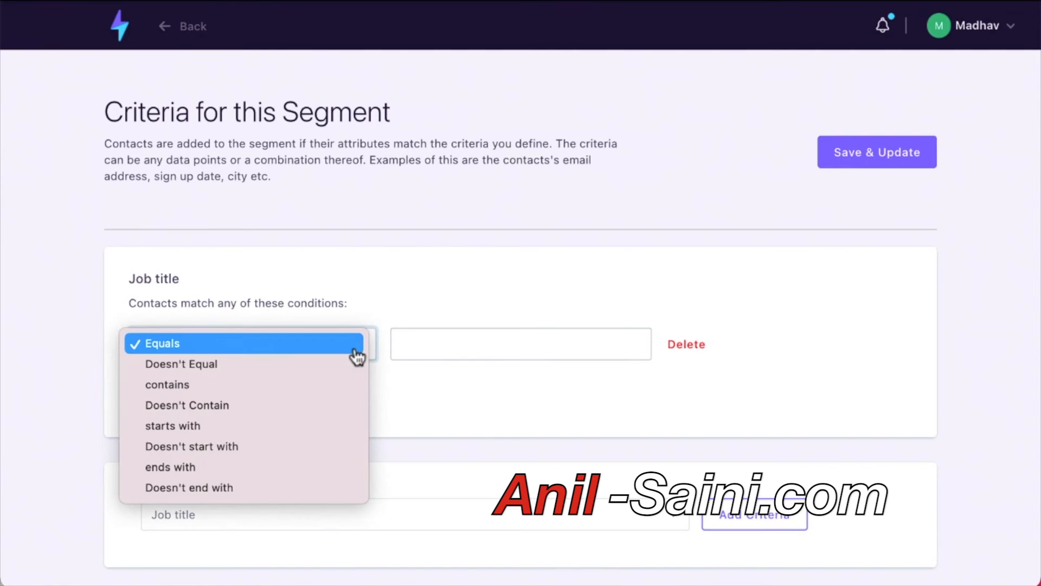
left_click(344, 385)
left_click(469, 344)
type("q")
type("hief")
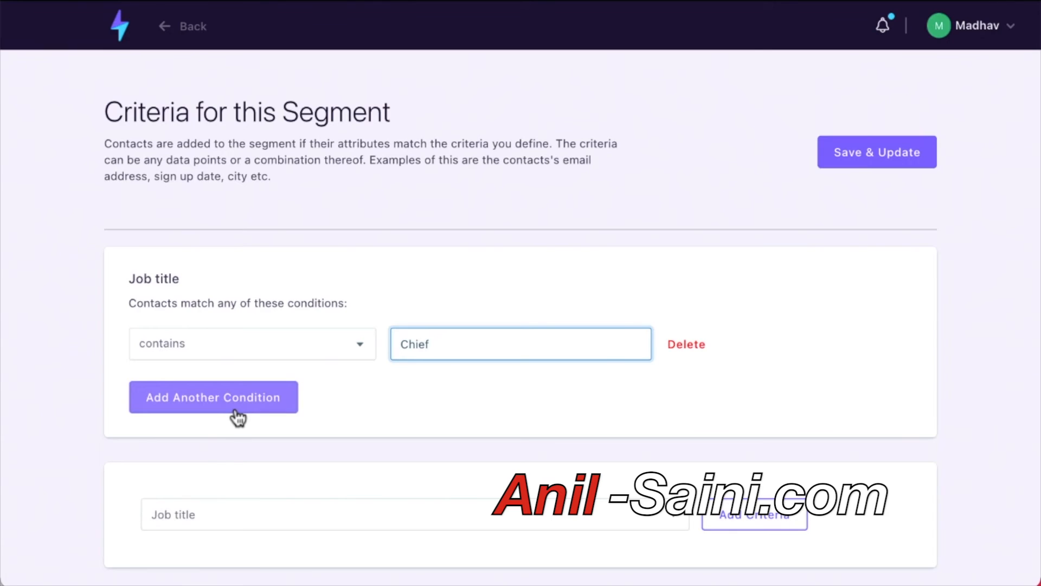
scroll(238, 413, "down", 1)
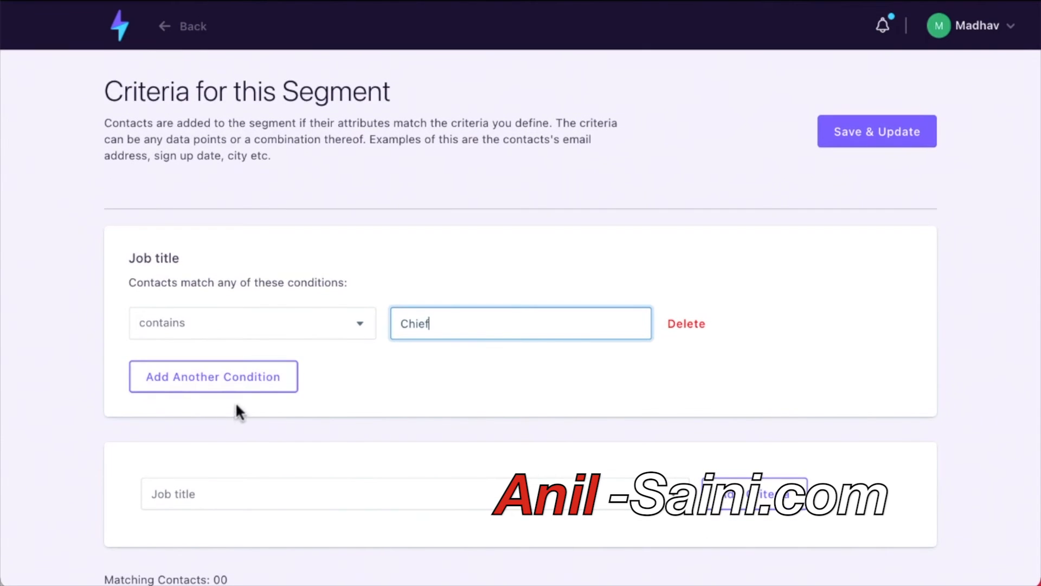
Add a second Job title condition, then return to the dashboard.
left_click(262, 374)
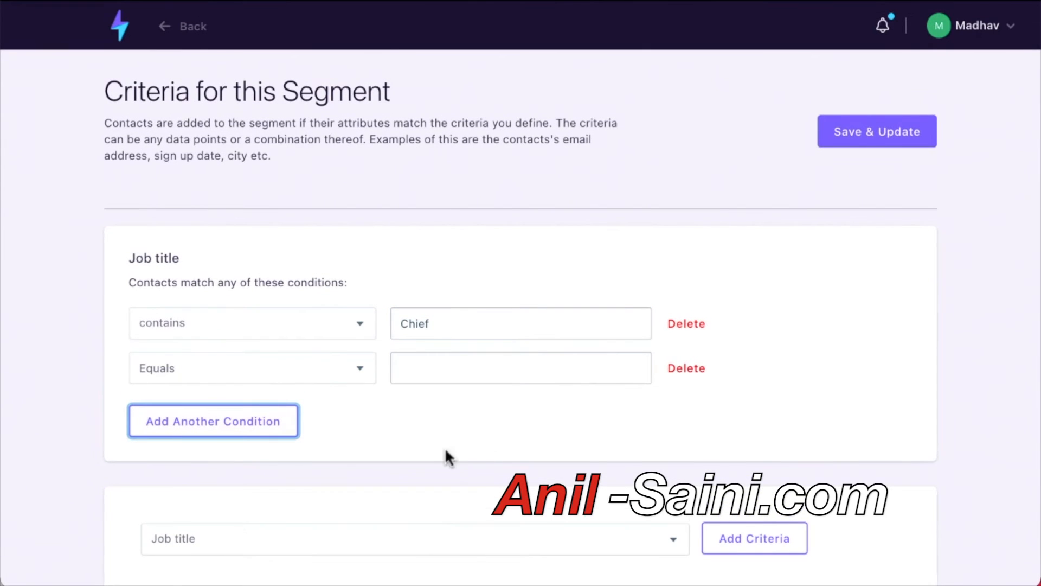
scroll(446, 451, "down", 2)
left_click(513, 492)
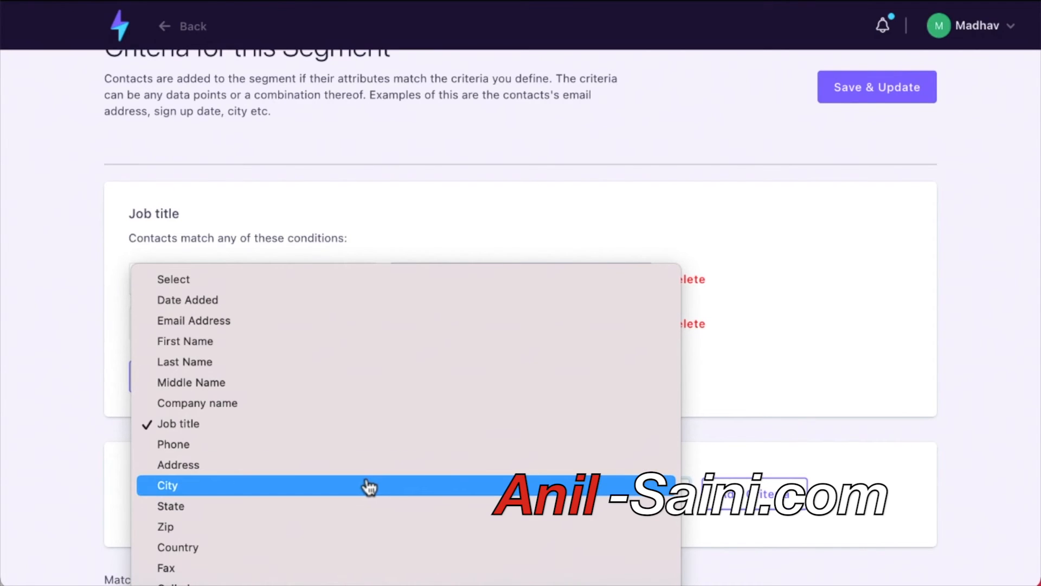
left_click(818, 323)
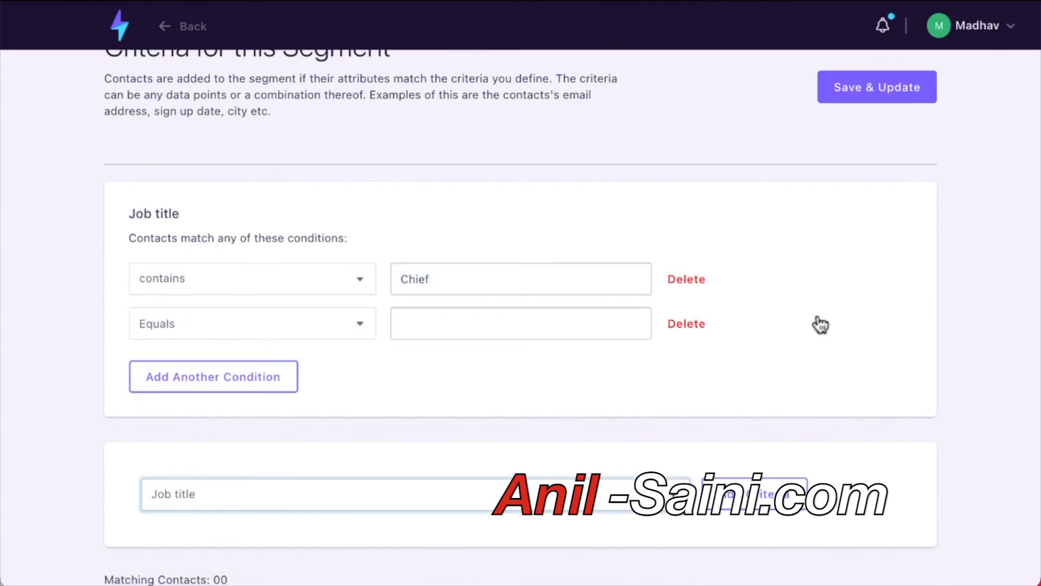
scroll(279, 342, "up", 3)
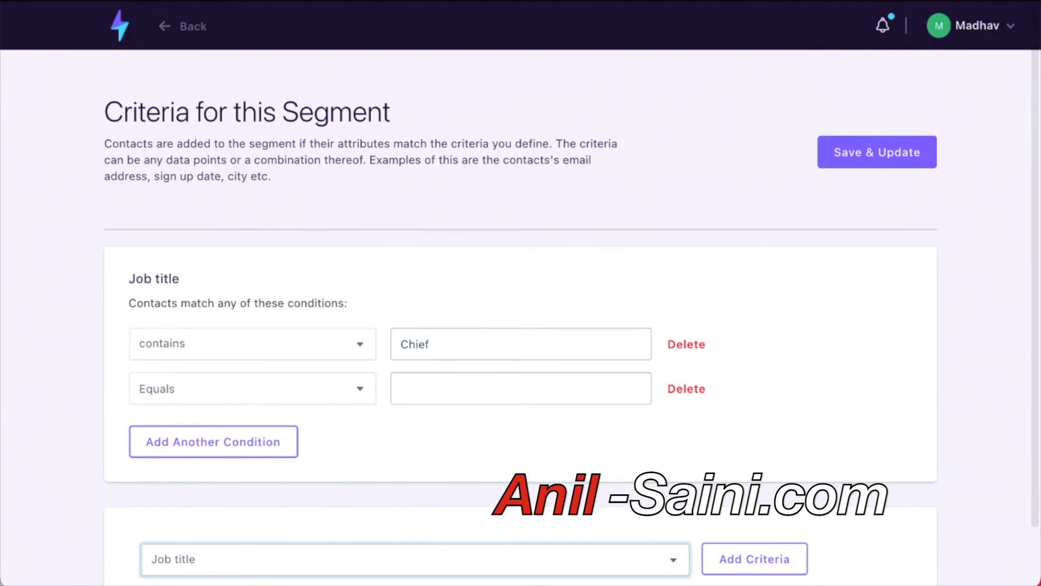
left_click(120, 28)
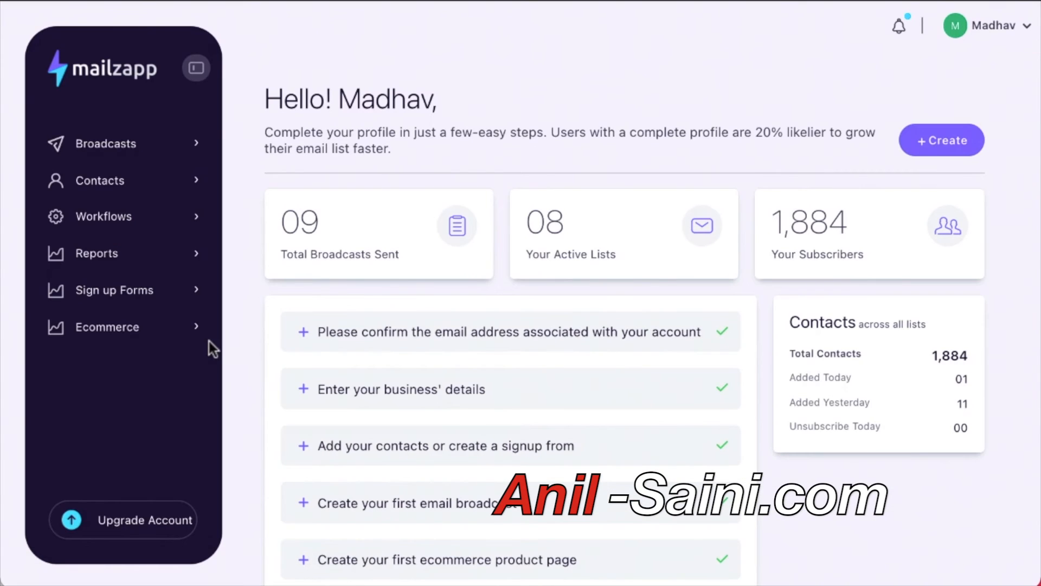
From Workflows > Workflow Automation, create a new automation with the title 'Demo Automation'.
left_click(132, 228)
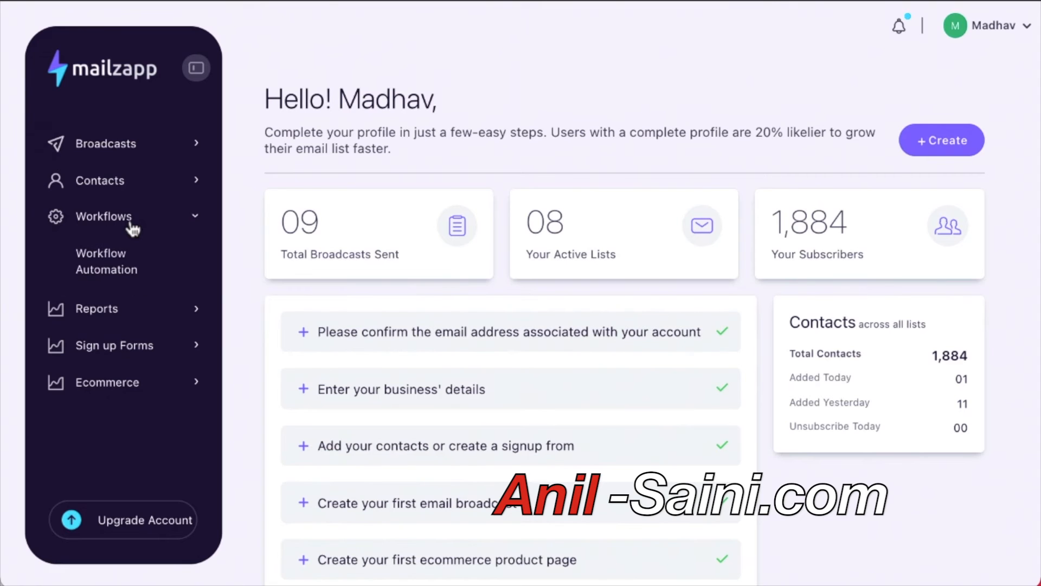
left_click(118, 262)
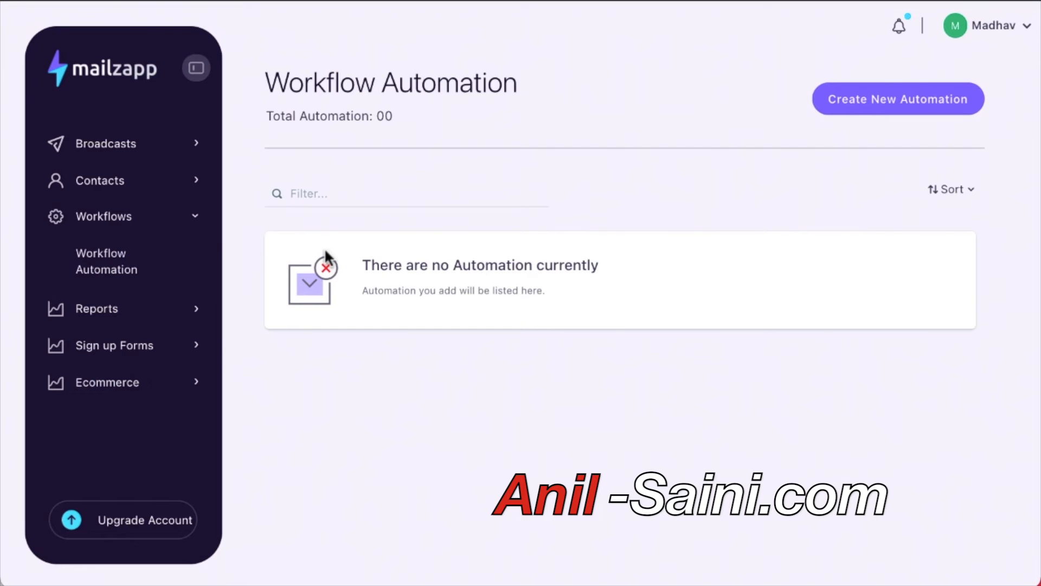
left_click(905, 99)
left_click(405, 174)
type("Demo Automation")
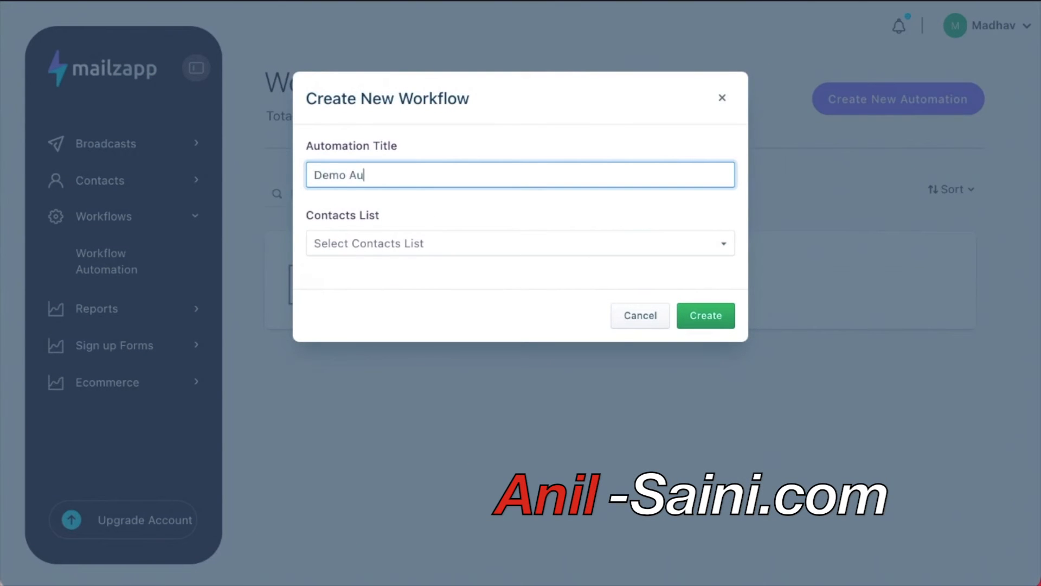
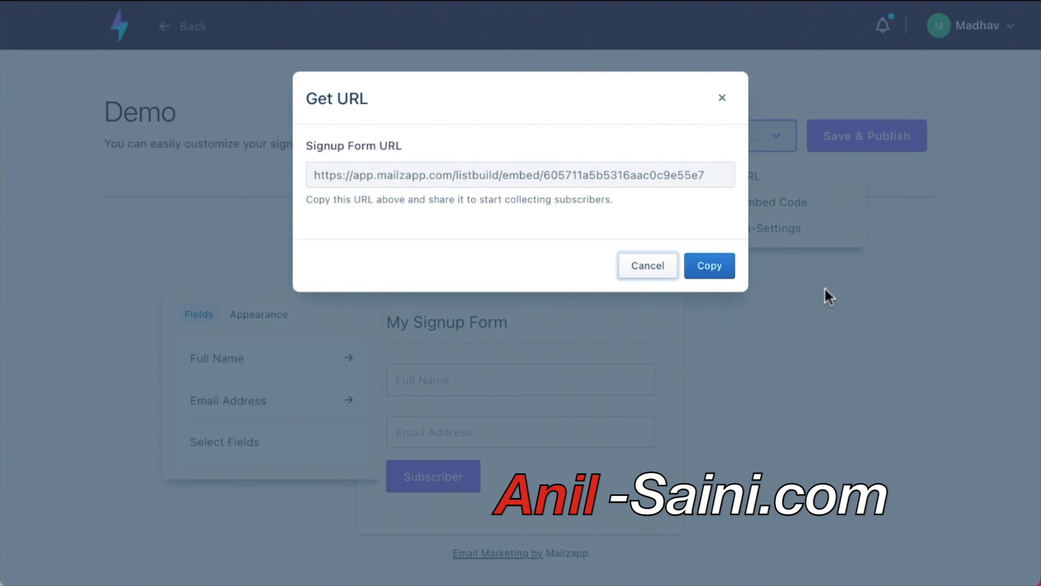
Open the More... options dropdown for the Demo signup form.
left_click(781, 140)
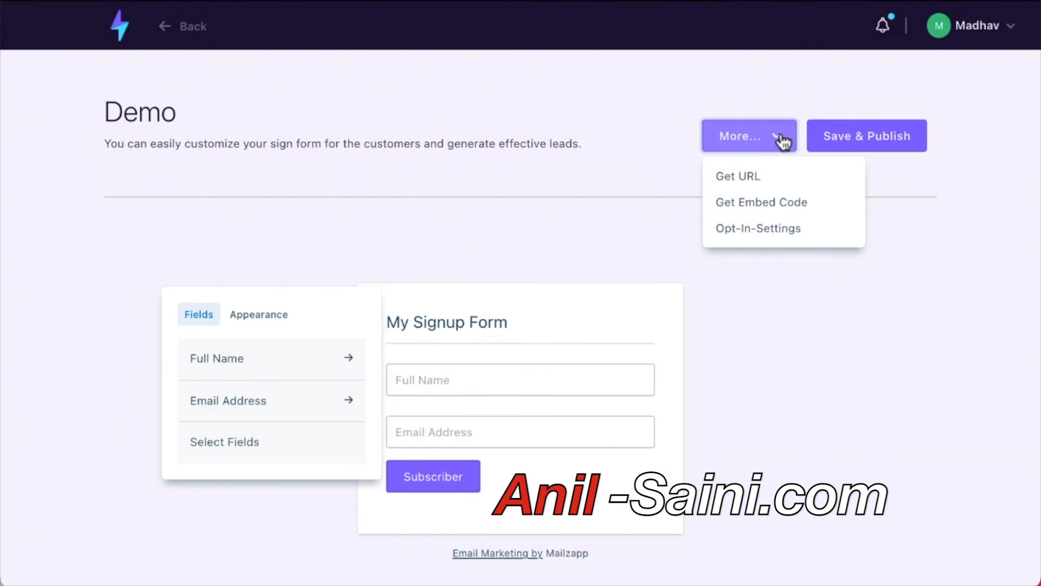
left_click(784, 227)
scroll(785, 225, "down", 1)
scroll(781, 222, "down", 2)
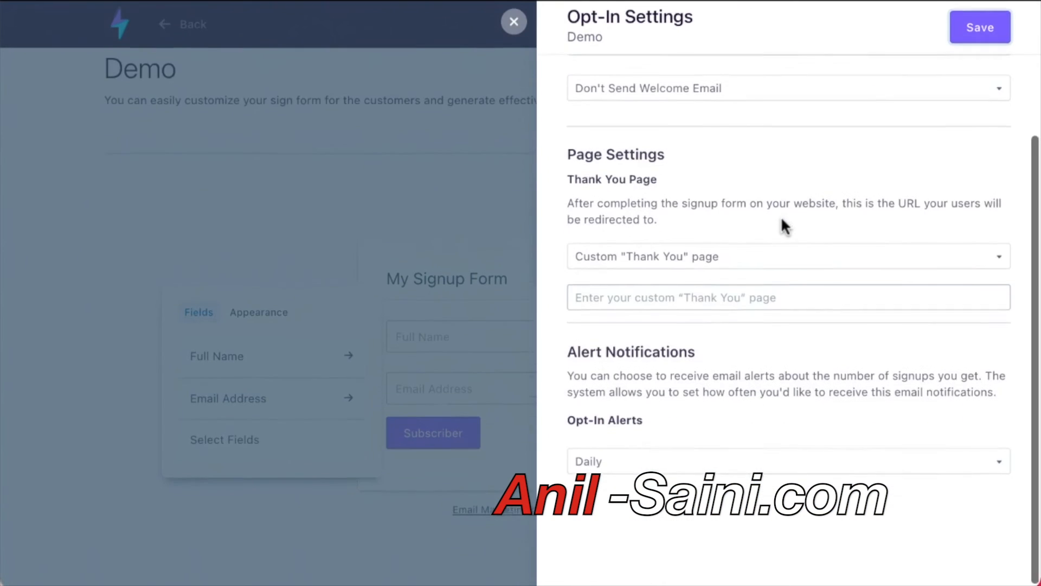
scroll(784, 233, "up", 4)
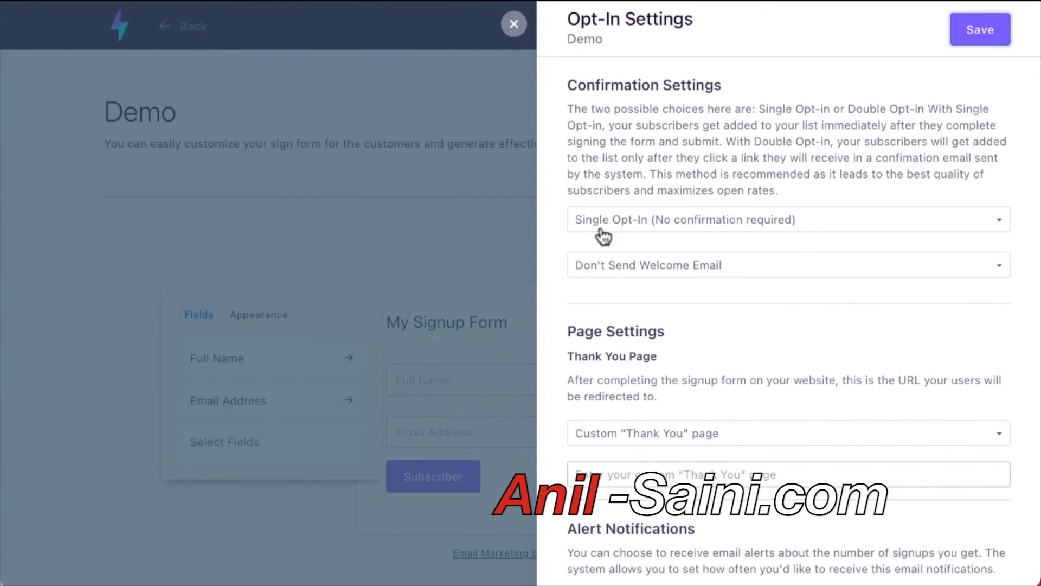
left_click(678, 225)
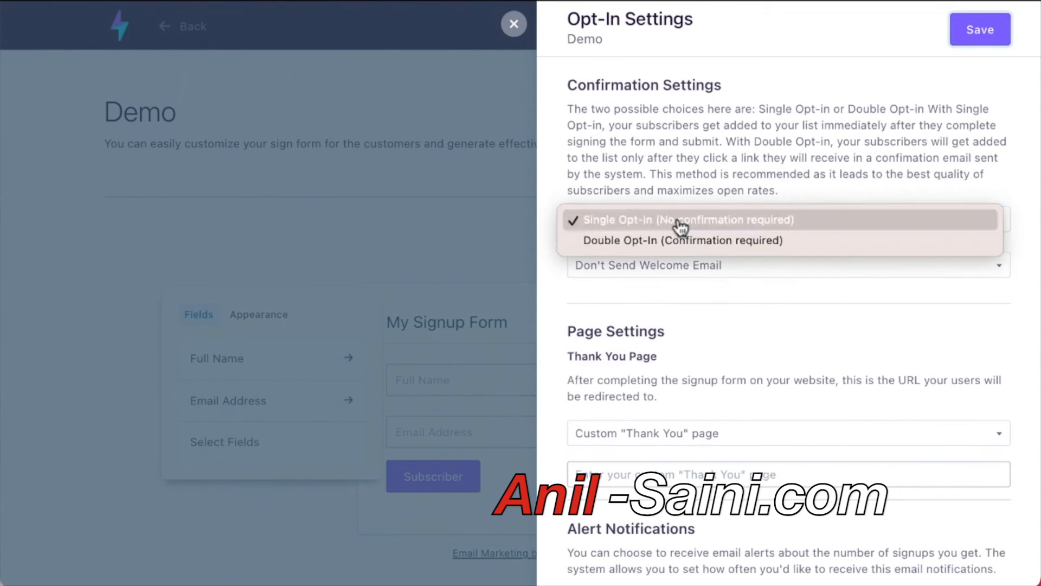
left_click(475, 226)
scroll(699, 314, "down", 3)
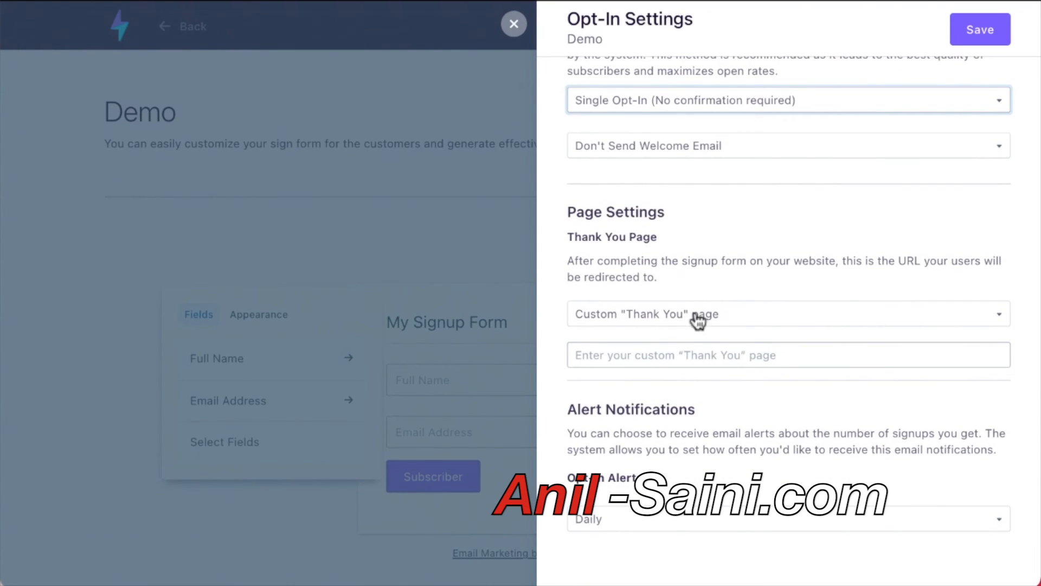
left_click(673, 325)
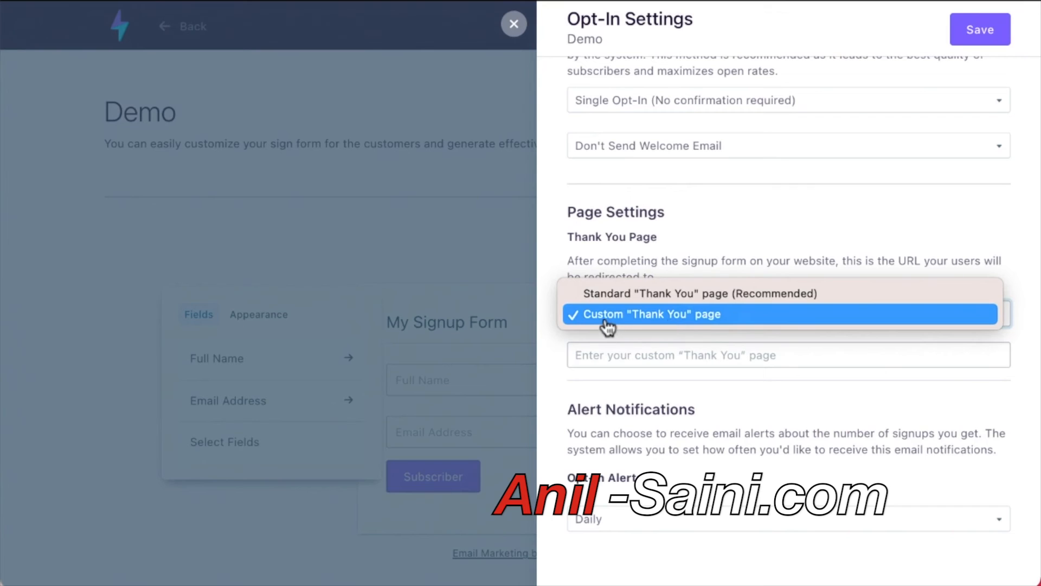
left_click(698, 392)
scroll(607, 406, "down", 2)
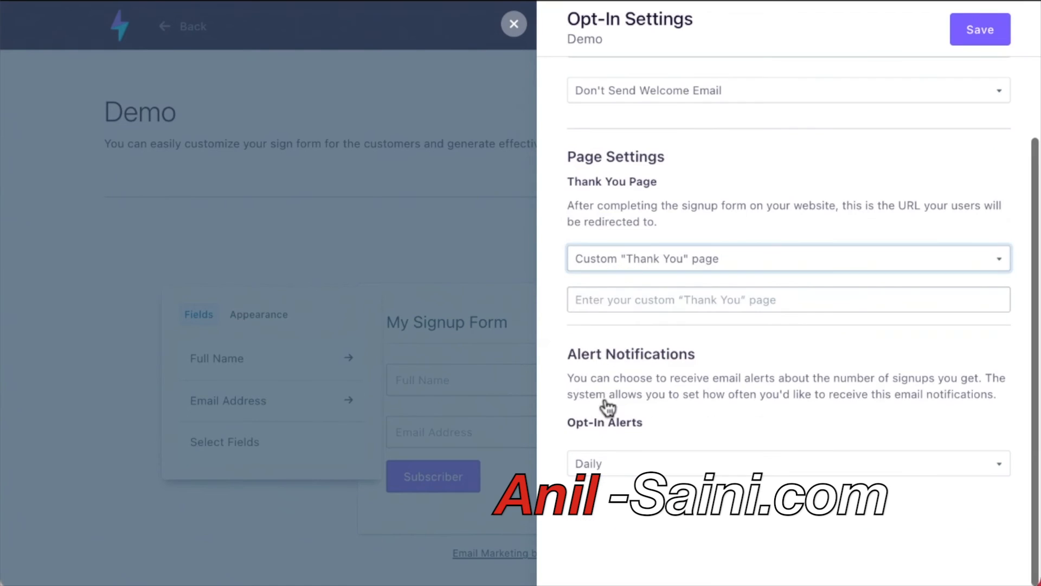
left_click(612, 466)
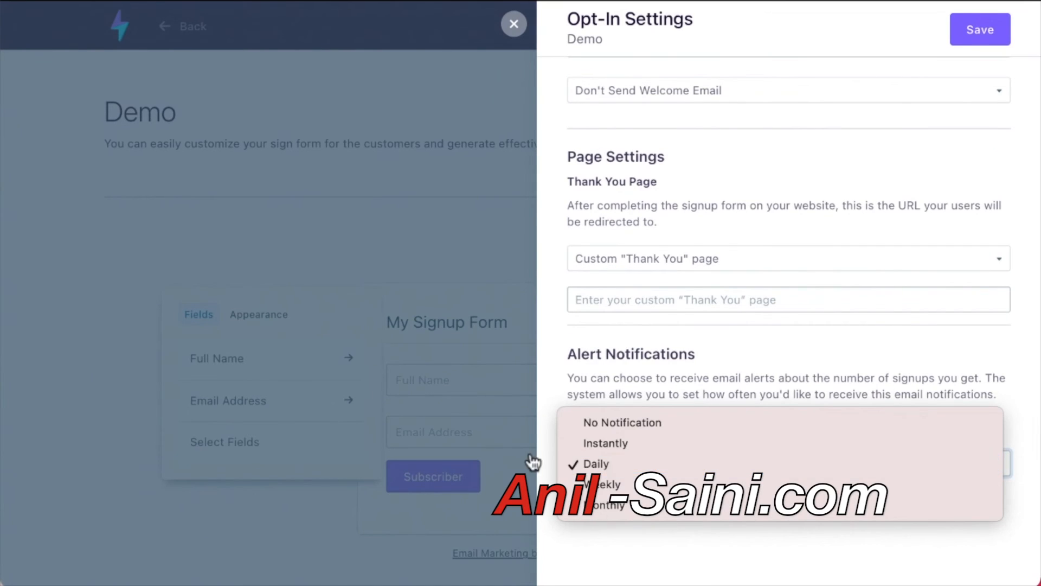
left_click(644, 543)
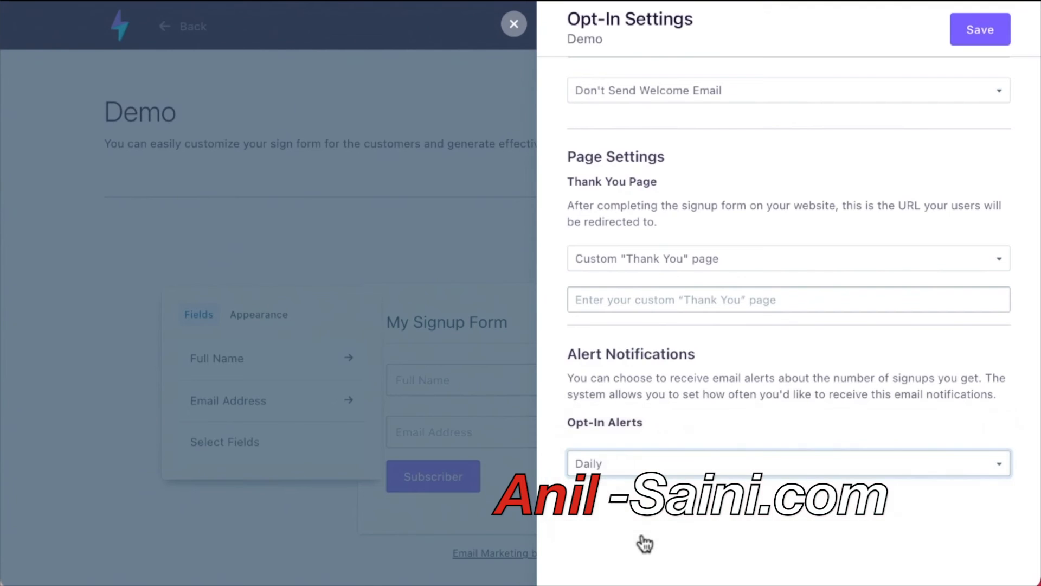
left_click(513, 25)
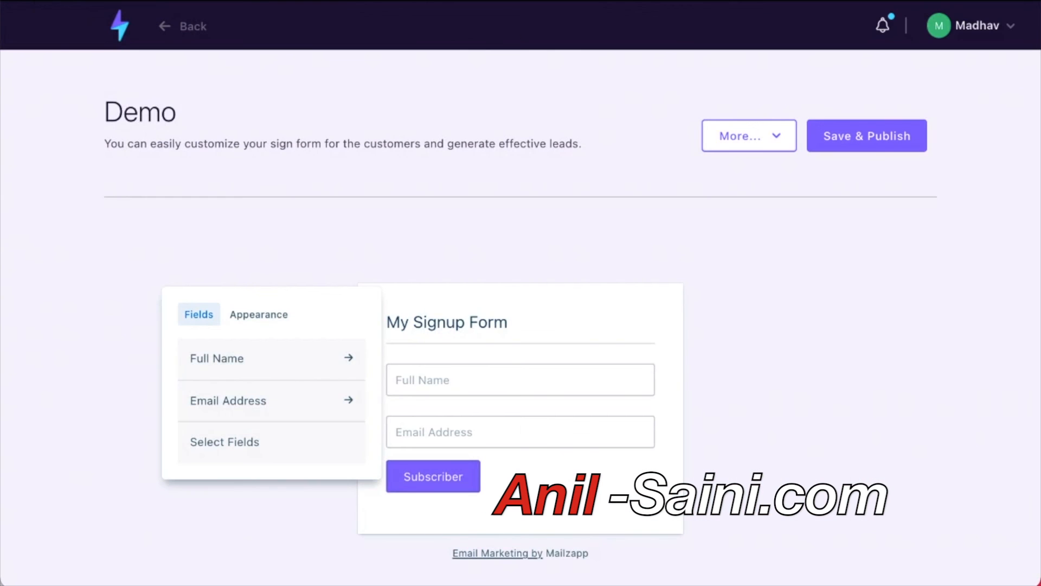
Go from the dashboard to Ecommerce > Products List.
left_click(120, 30)
scroll(162, 315, "down", 2)
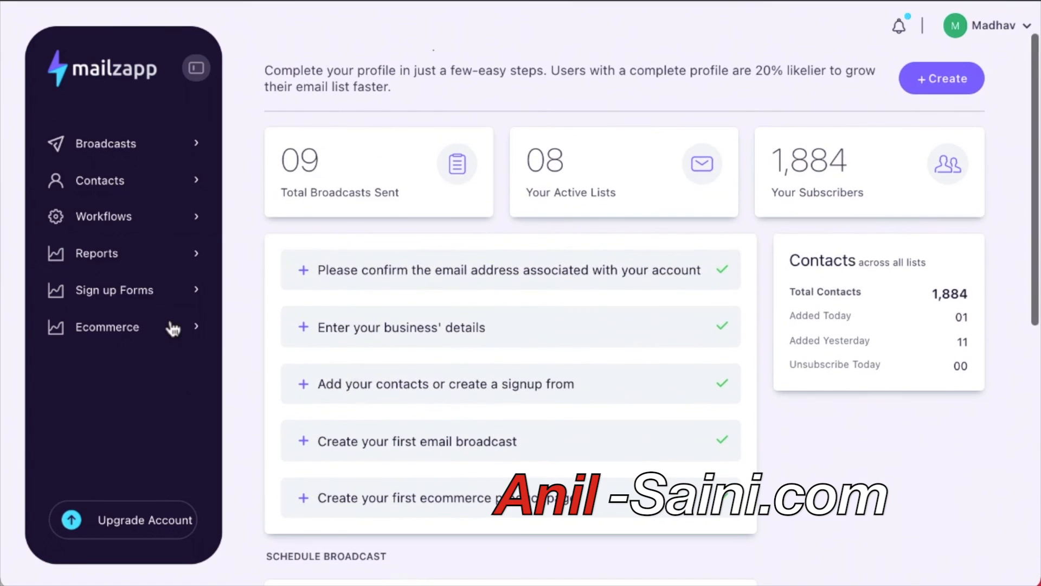
left_click(111, 330)
left_click(121, 363)
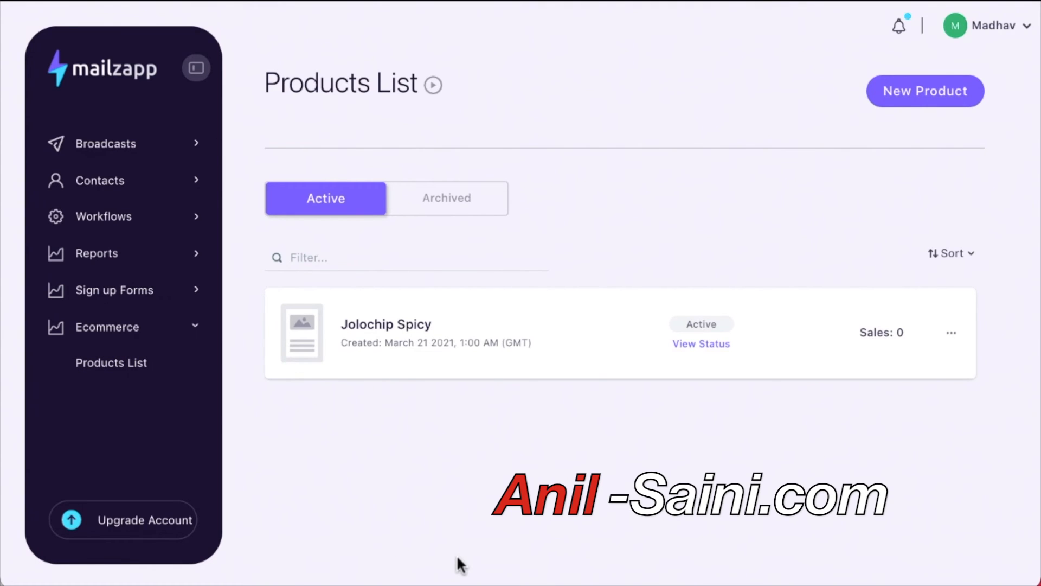
Create a new product named 'Demo Product' priced at USD 27.
left_click(916, 93)
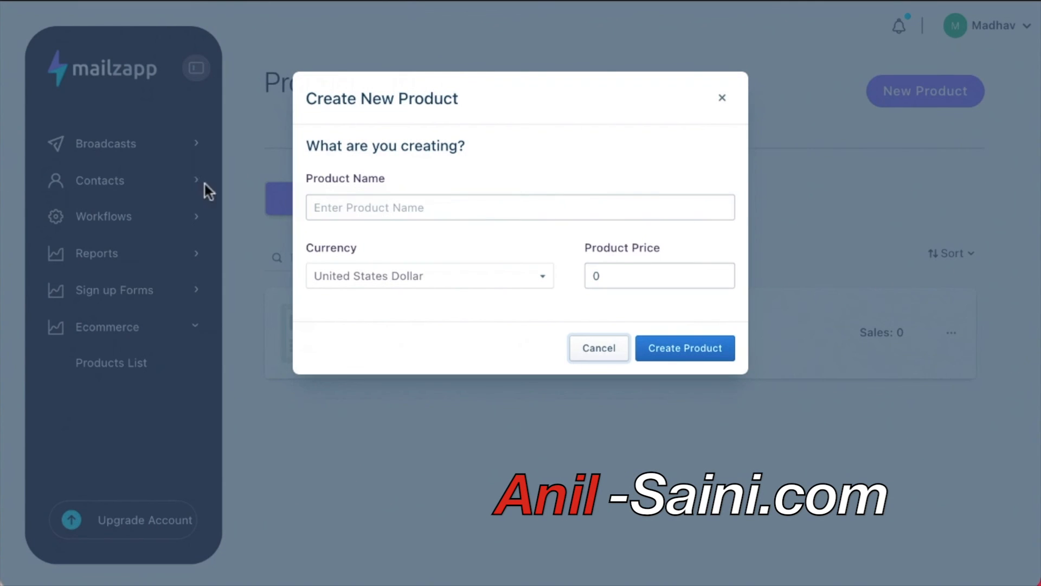
left_click(378, 201)
type("Demo")
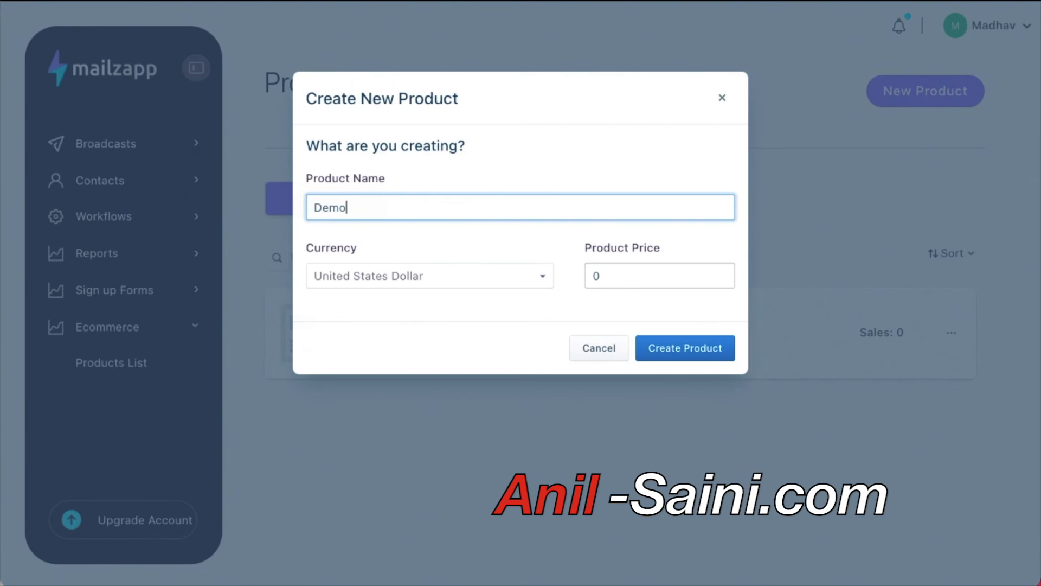
type(" Product")
left_click(618, 276)
key("BackSpace")
type("27")
left_click(696, 351)
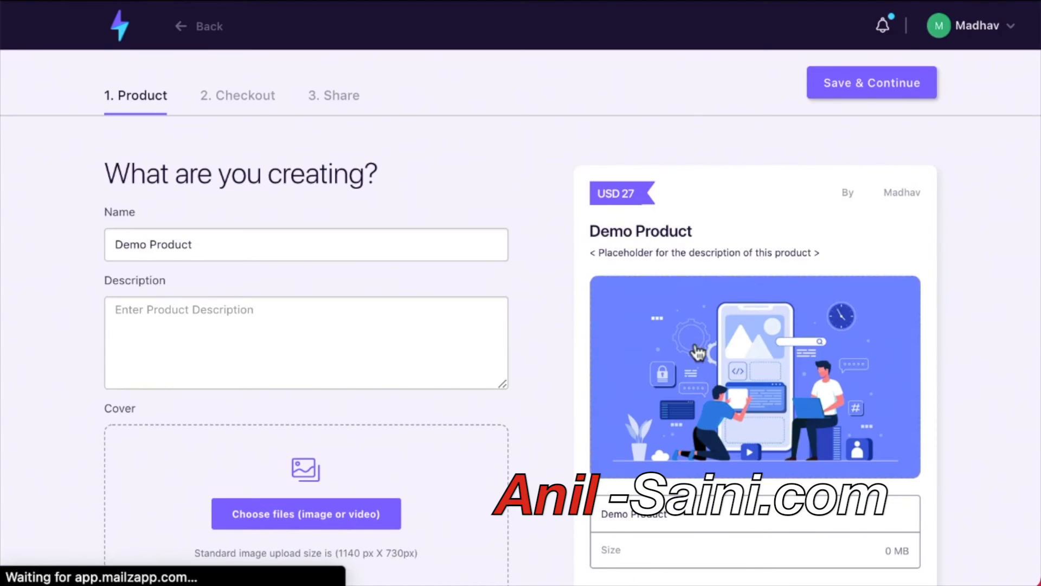
Enter the product description 'This is a demo product'.
scroll(261, 365, "down", 2)
scroll(260, 365, "up", 3)
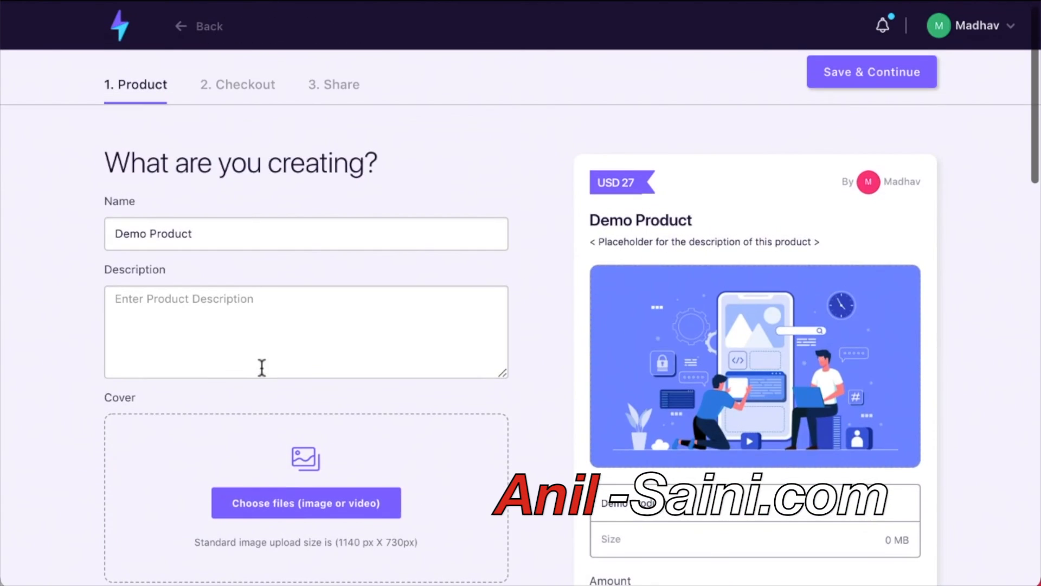
left_click(168, 326)
type("This is a de")
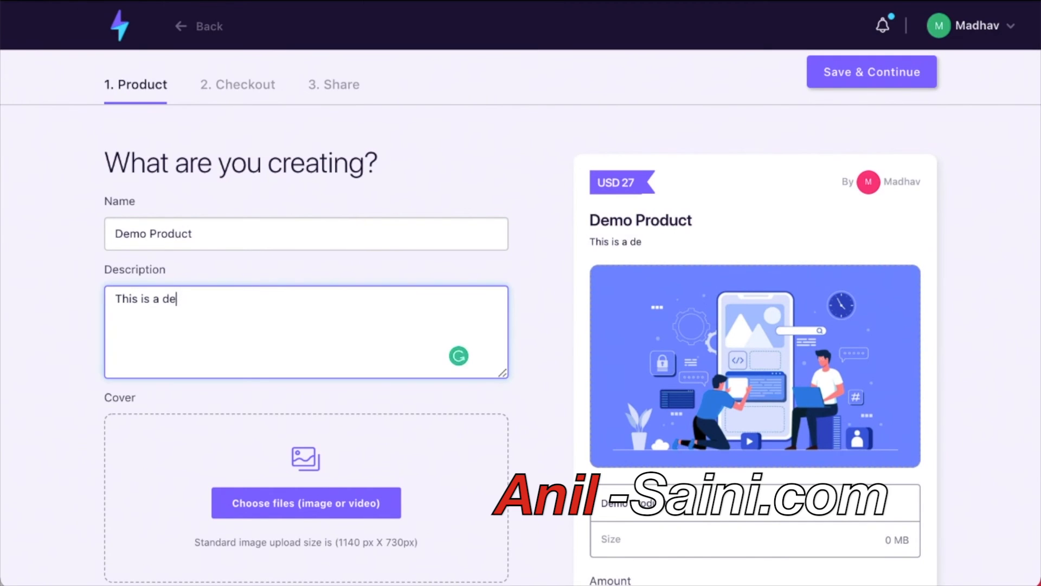
type("mo product")
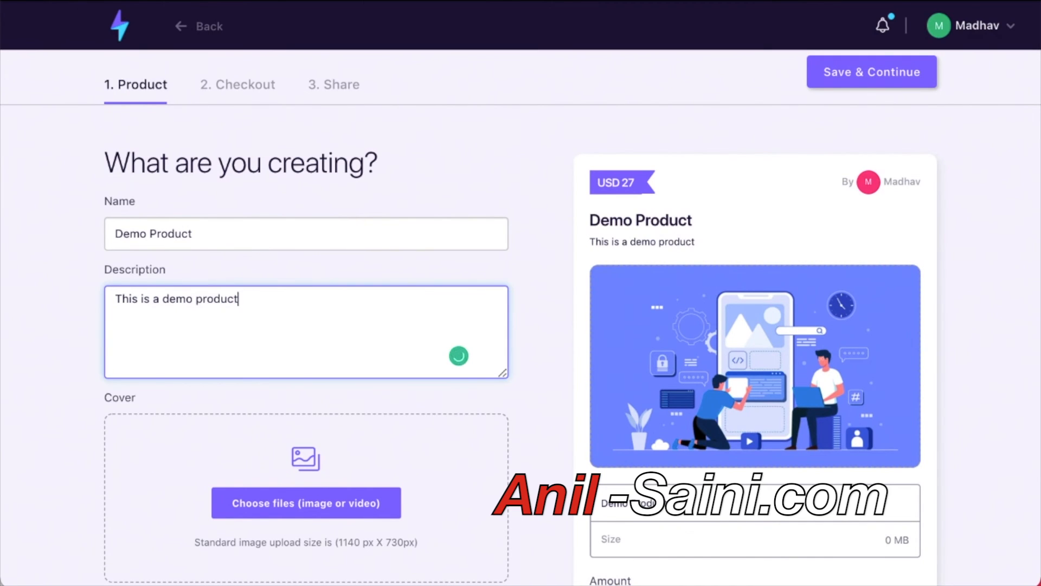
Keep 'I want this!' as the call to action and leave the Stripe account unchanged.
scroll(167, 331, "down", 3)
scroll(479, 410, "down", 1)
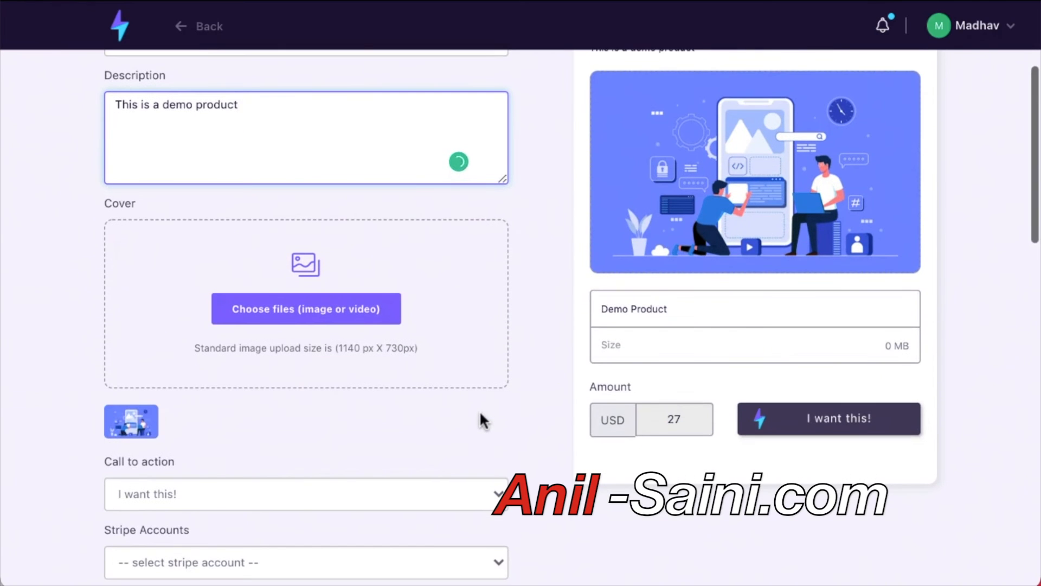
scroll(458, 413, "down", 3)
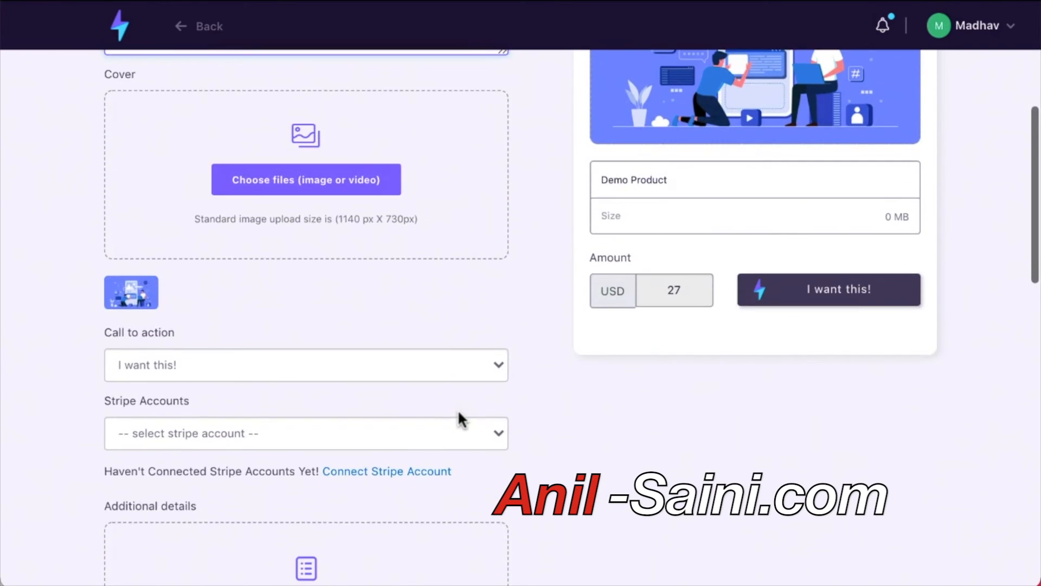
scroll(459, 413, "down", 3)
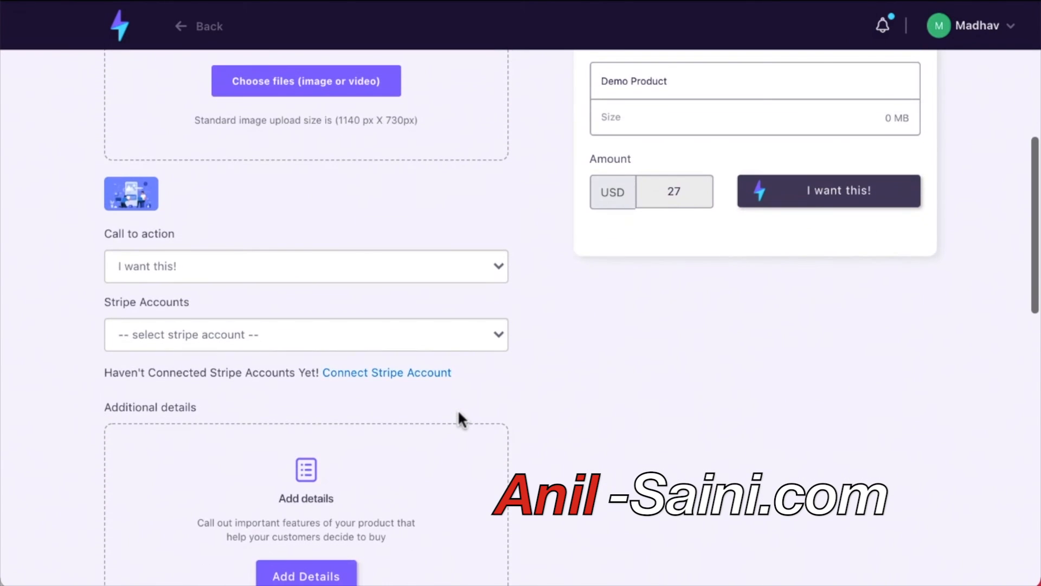
scroll(458, 409, "down", 1)
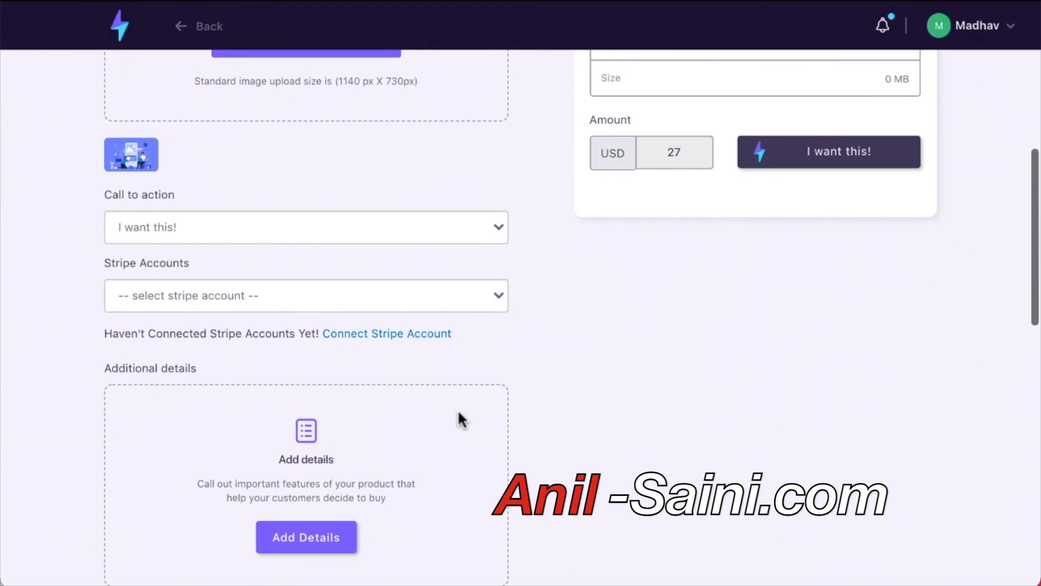
left_click(499, 230)
left_click(586, 216)
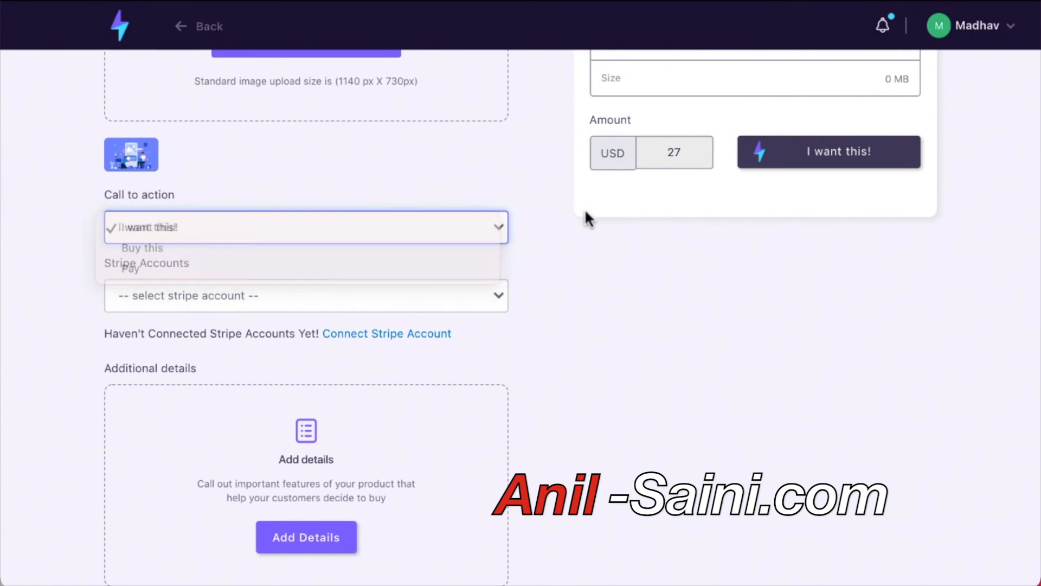
left_click(469, 297)
left_click(531, 305)
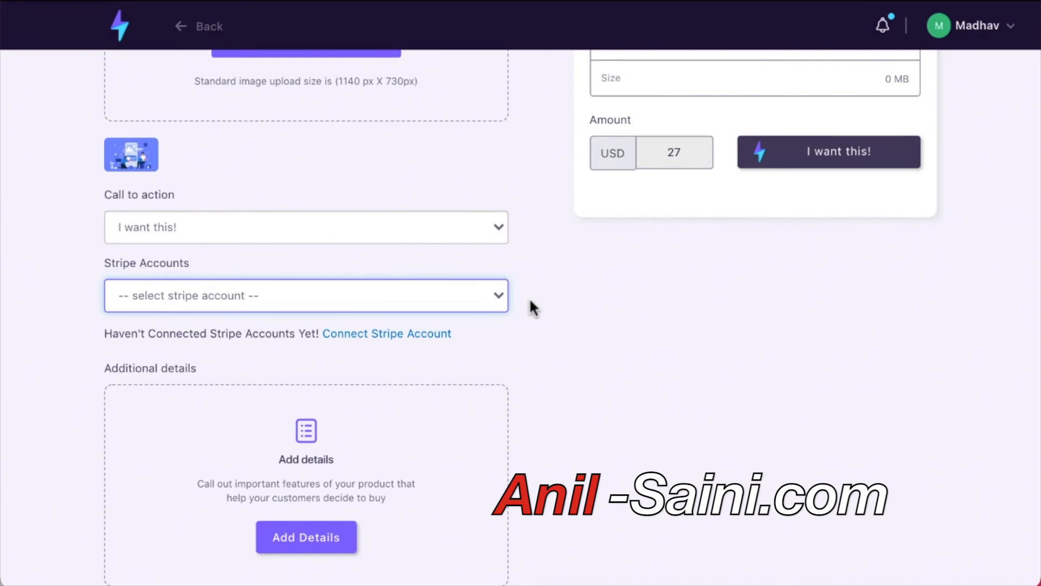
scroll(531, 303, "down", 2)
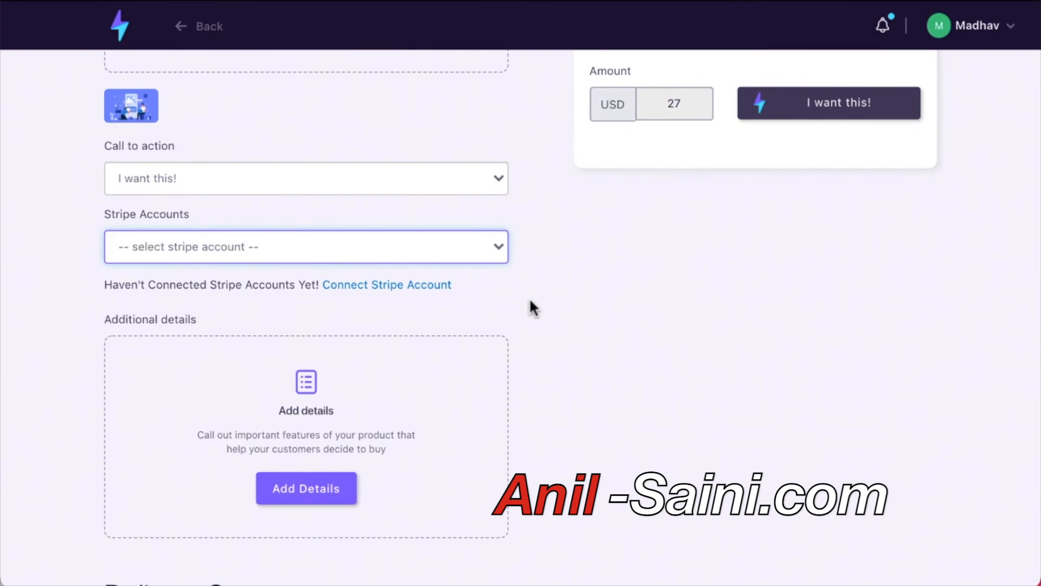
scroll(530, 303, "down", 5)
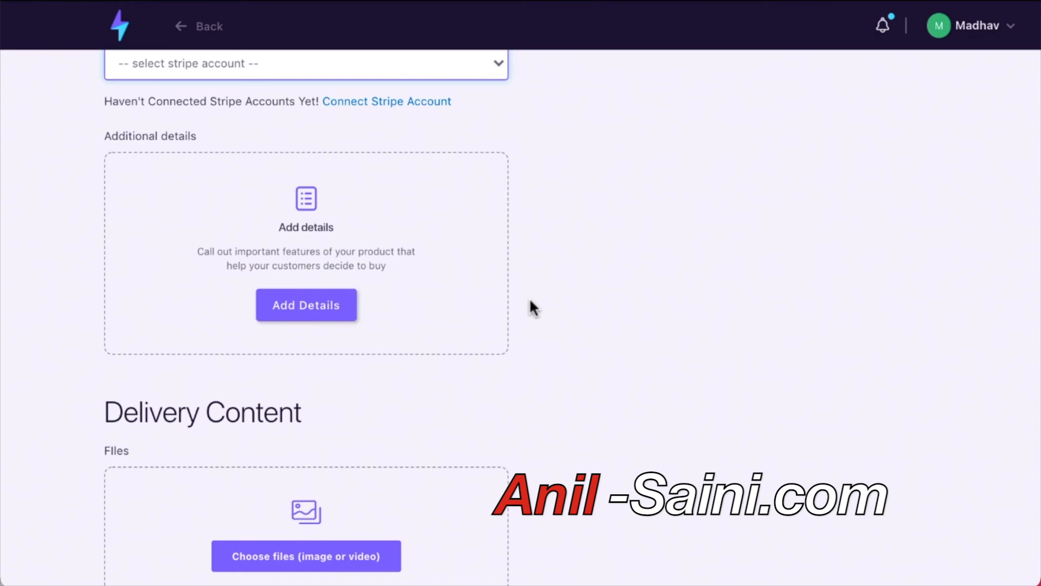
Cancel the delivery-content file picker without adding a file, returning to Pricing.
scroll(529, 308, "down", 2)
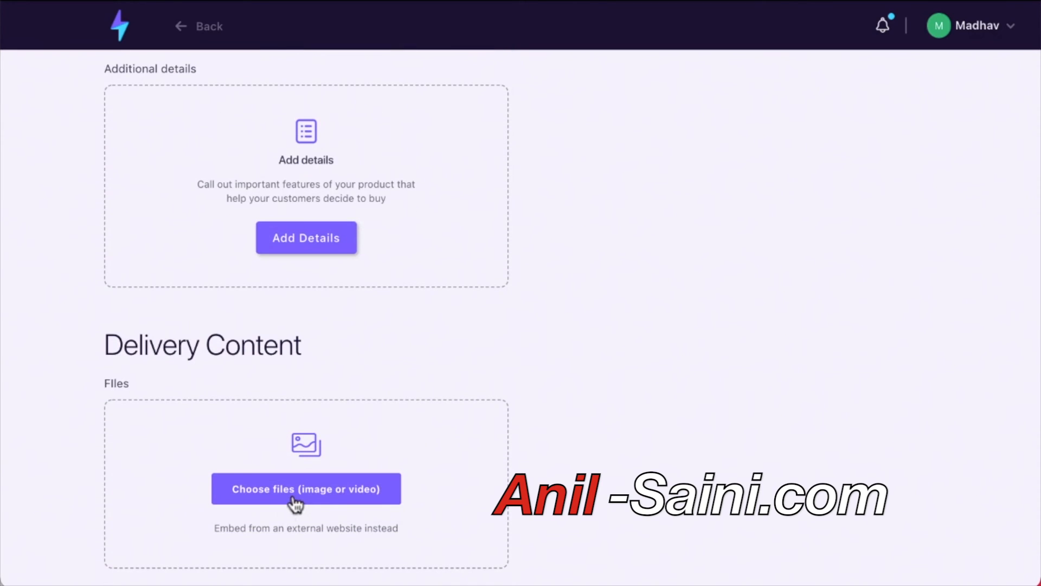
scroll(293, 506, "up", 4)
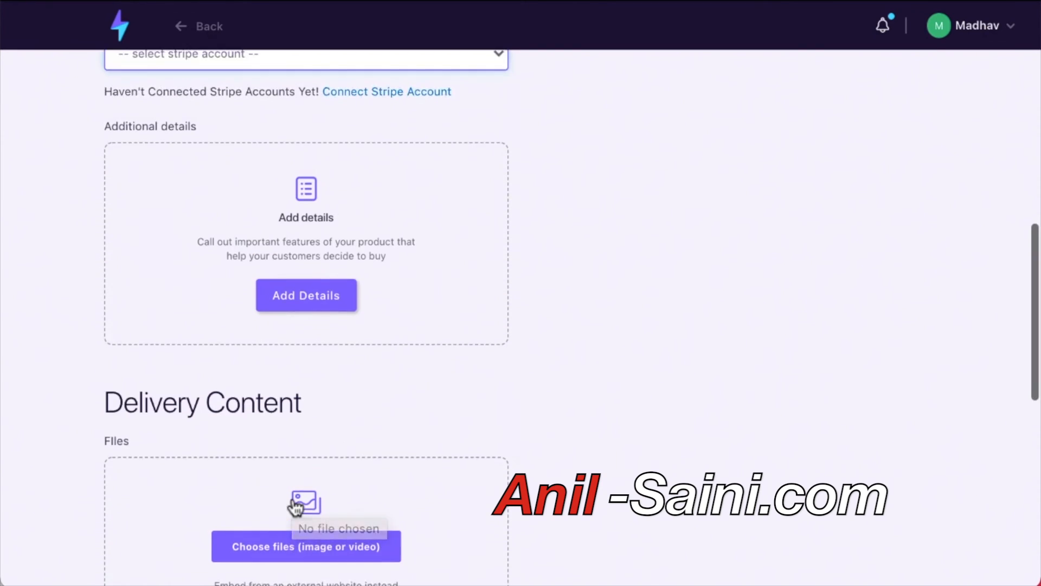
scroll(294, 506, "down", 5)
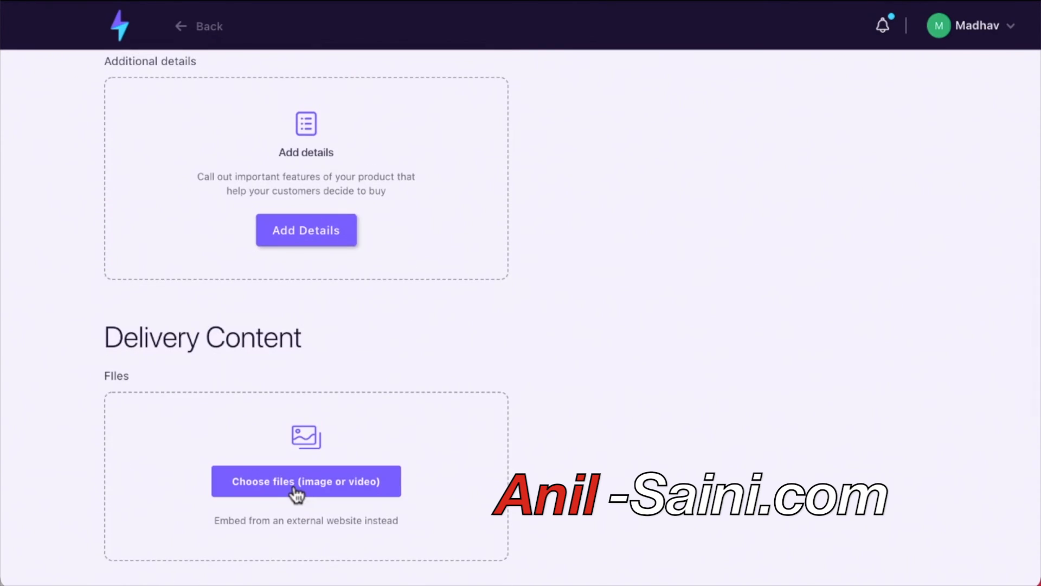
left_click(293, 483)
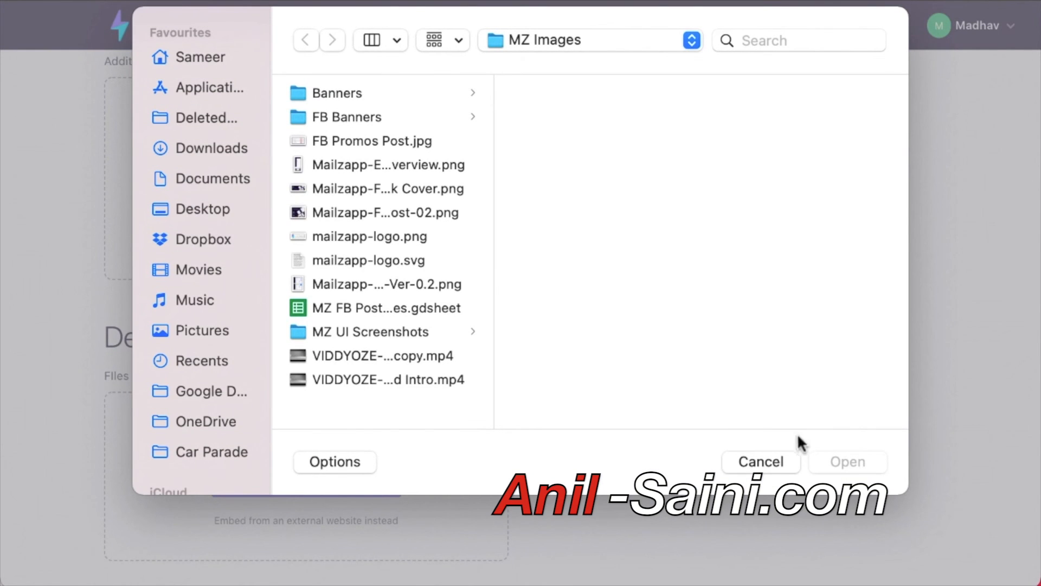
left_click(792, 461)
scroll(472, 467, "up", 2)
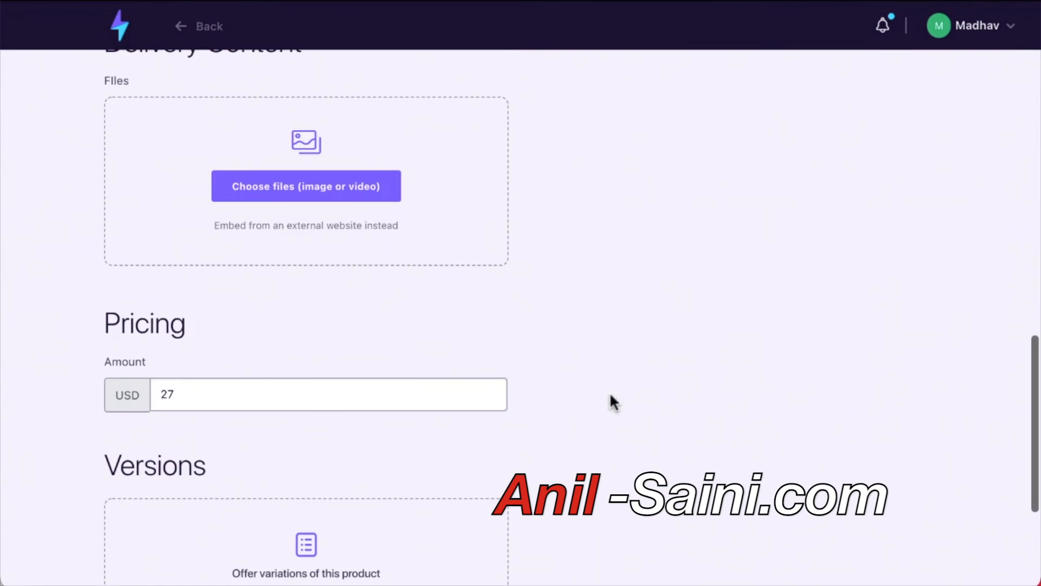
scroll(348, 264, "down", 5)
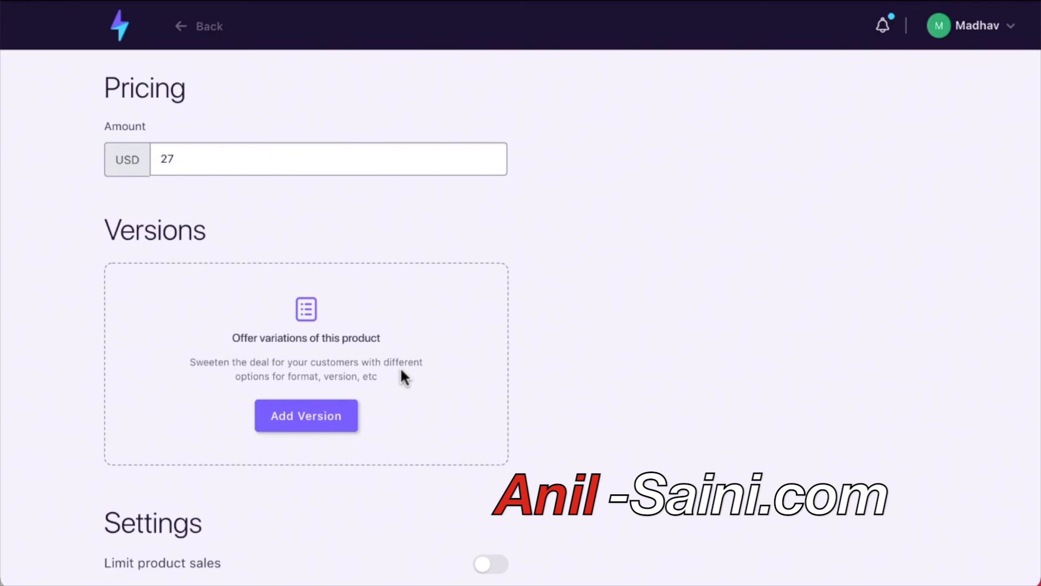
Add a product version with additional amount 17 and quantity 100000.
left_click(349, 416)
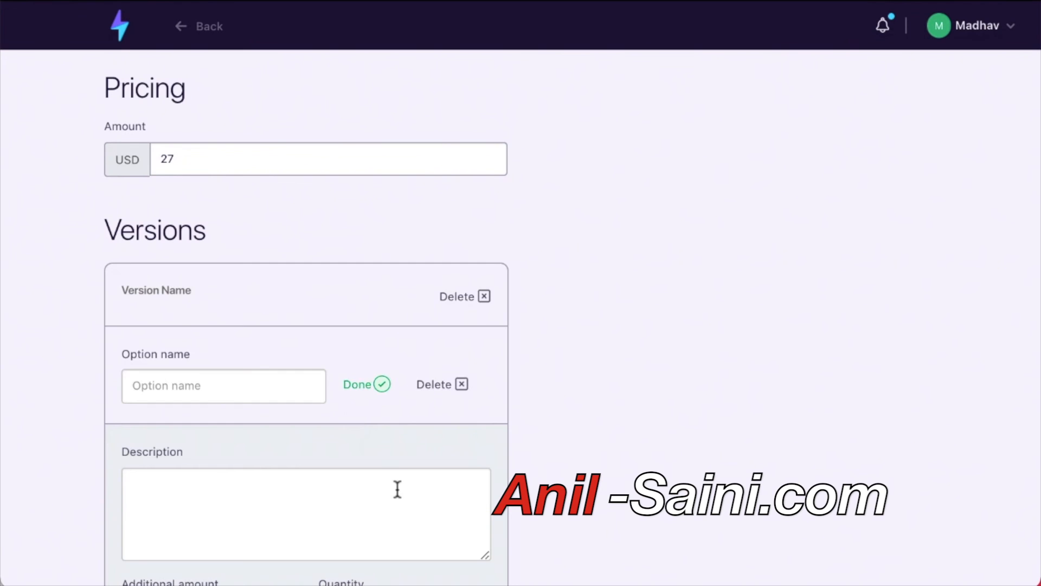
scroll(398, 490, "down", 3)
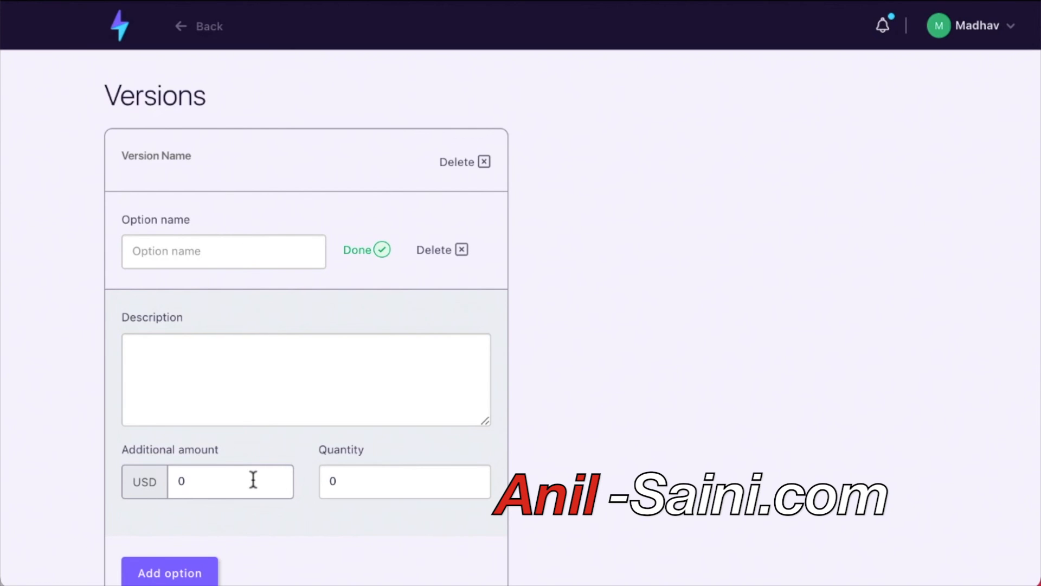
left_click(206, 490)
key("BackSpace")
type("17")
left_click(349, 488)
key("BackSpace")
type("100000")
left_click(549, 480)
Turn on Limit product sales with a maximum of 1000 purchases.
scroll(172, 481, "down", 2)
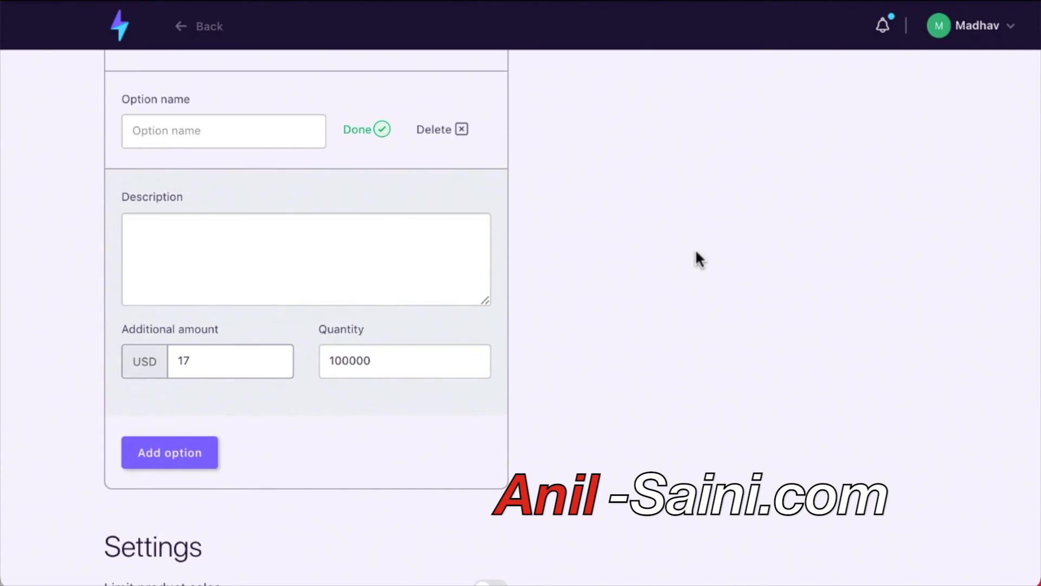
scroll(695, 249, "down", 1)
left_click(490, 565)
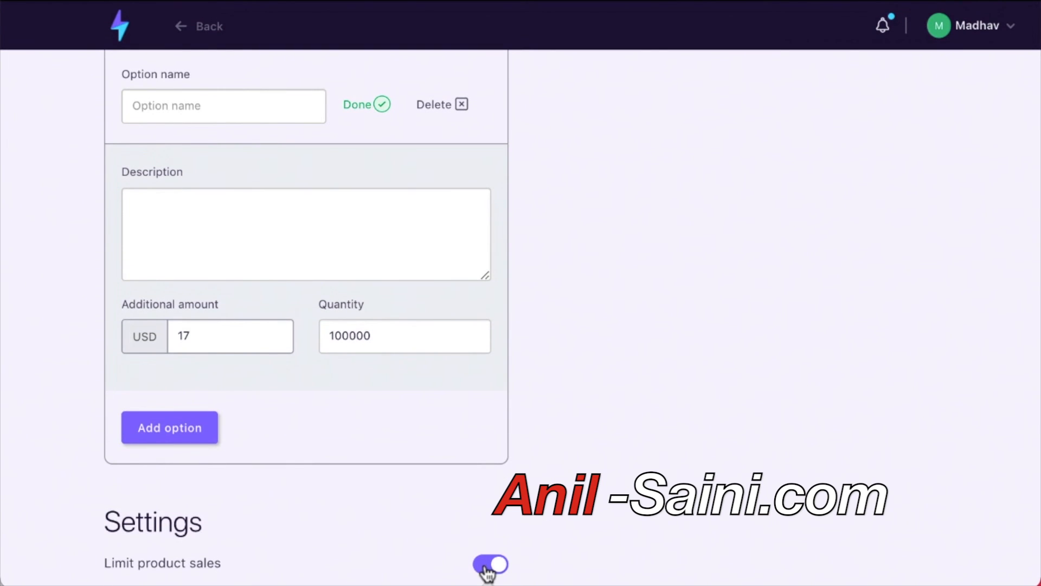
scroll(406, 453, "up", 2)
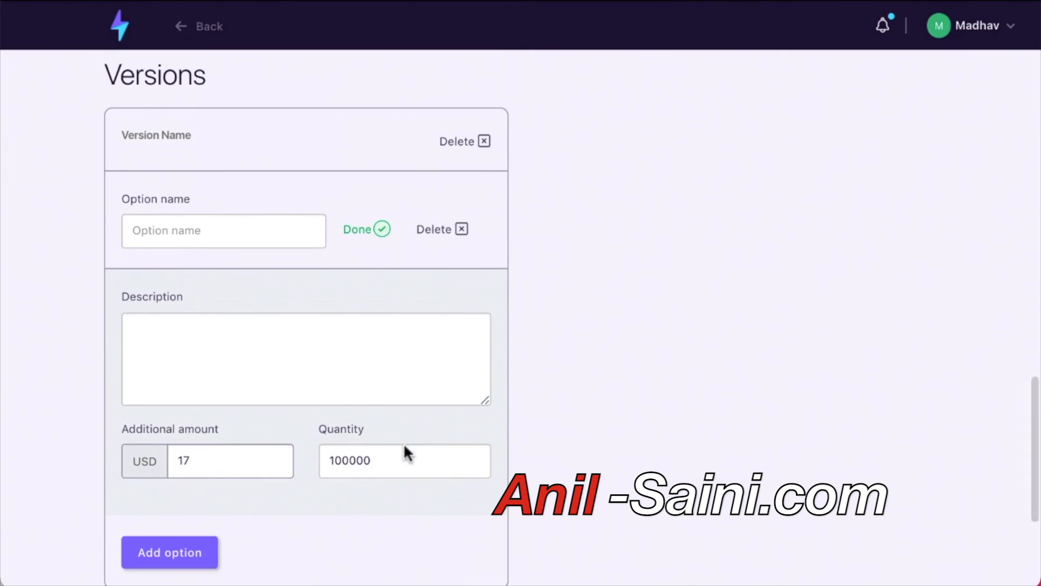
scroll(405, 445, "down", 4)
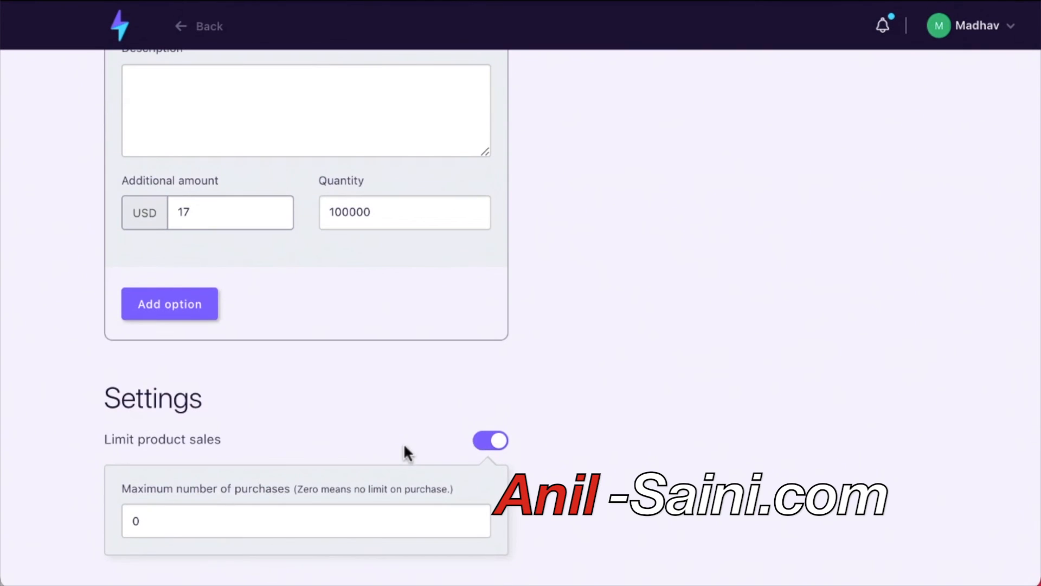
left_click(262, 529)
key("BackSpace")
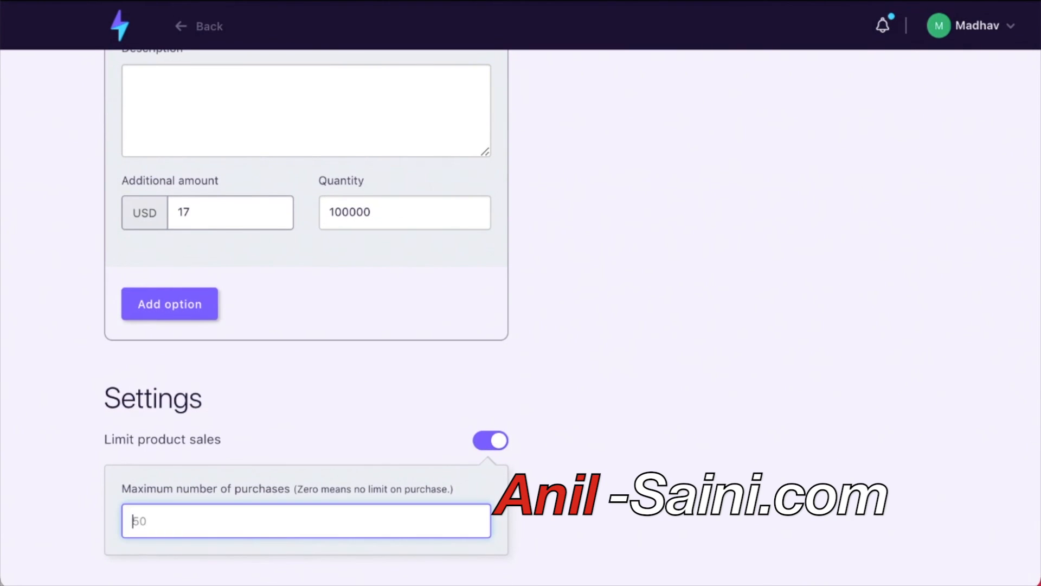
type("1000")
scroll(396, 431, "up", 15)
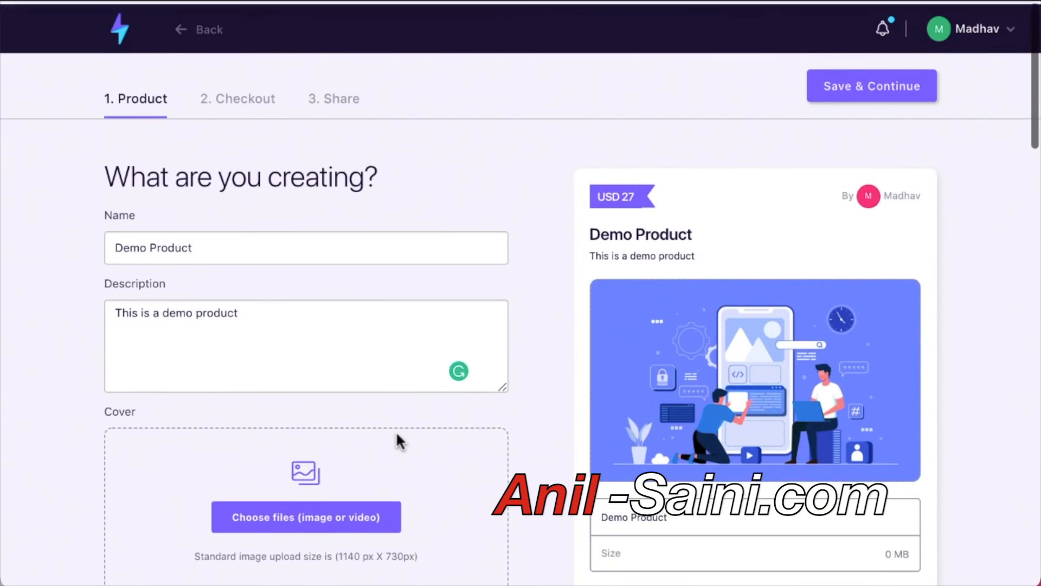
Review the product preview card and switch to the 2. Checkout step.
scroll(561, 407, "down", 2)
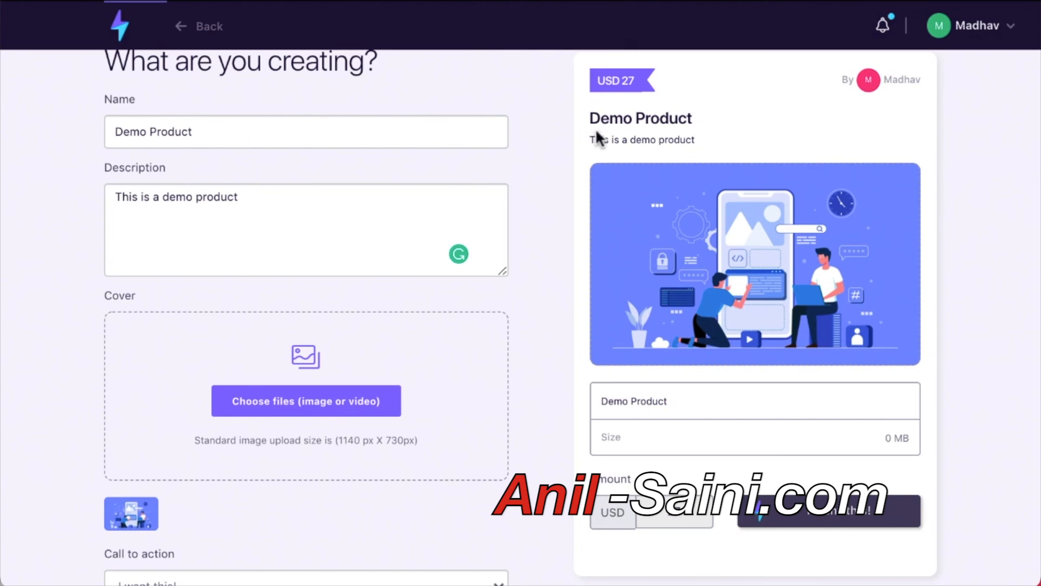
left_click_drag(591, 139, 707, 145)
left_click(706, 136)
scroll(667, 223, "up", 1)
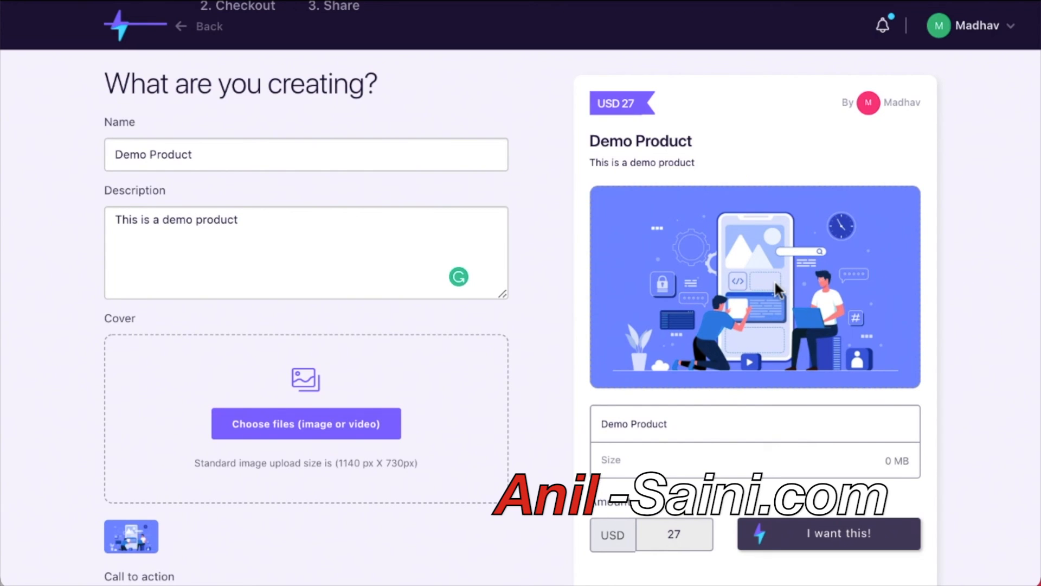
scroll(775, 280, "down", 6)
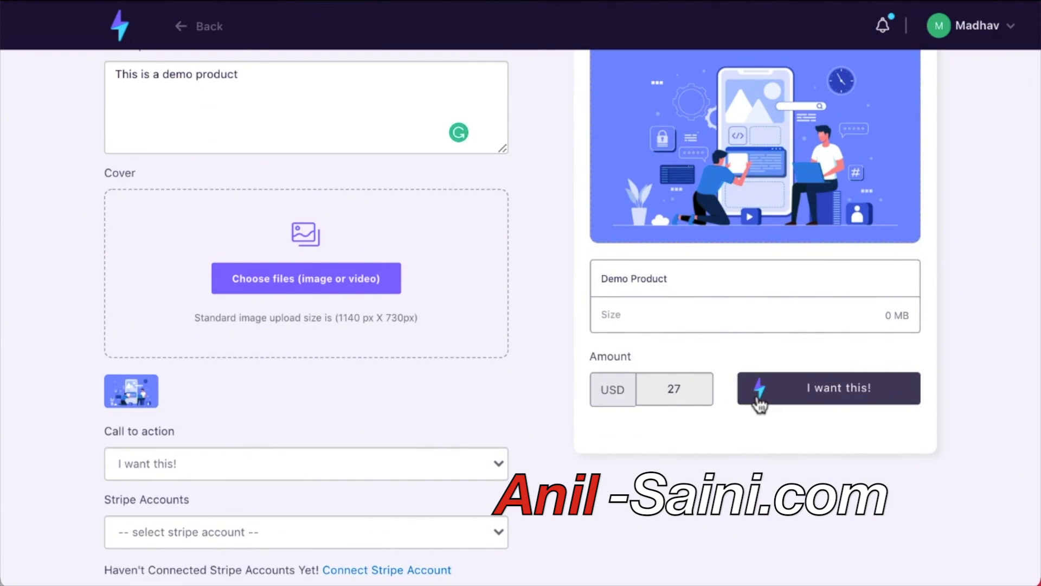
scroll(774, 548, "up", 10)
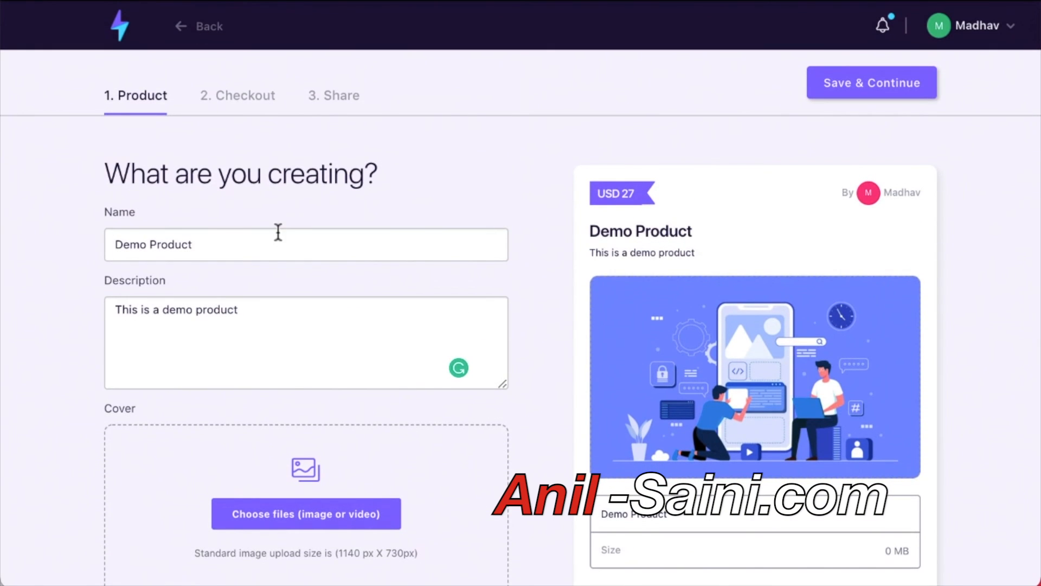
left_click(244, 100)
Turn on the discount code field with 50 as the amount off.
scroll(245, 100, "down", 2)
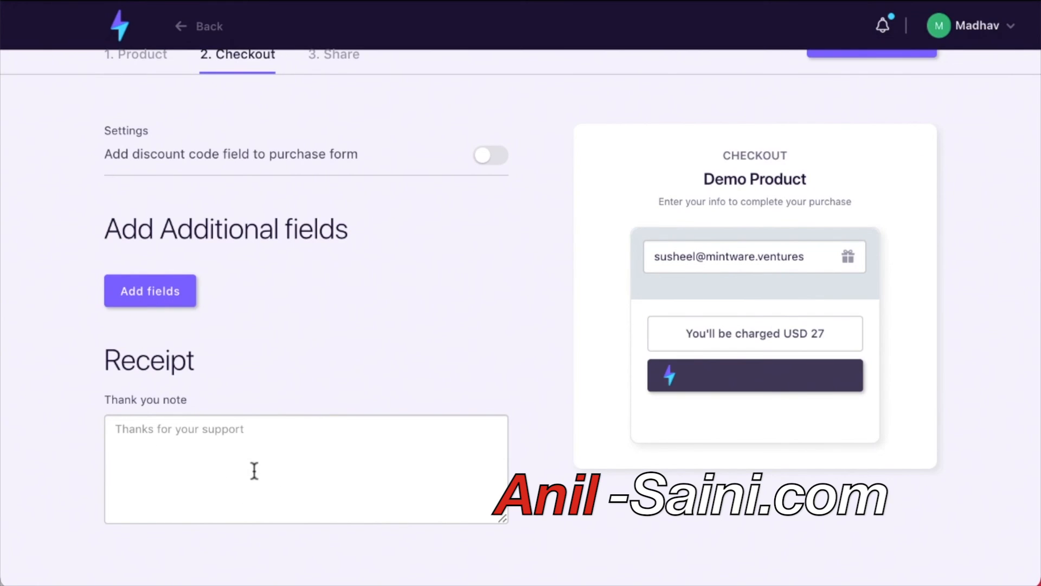
left_click(486, 158)
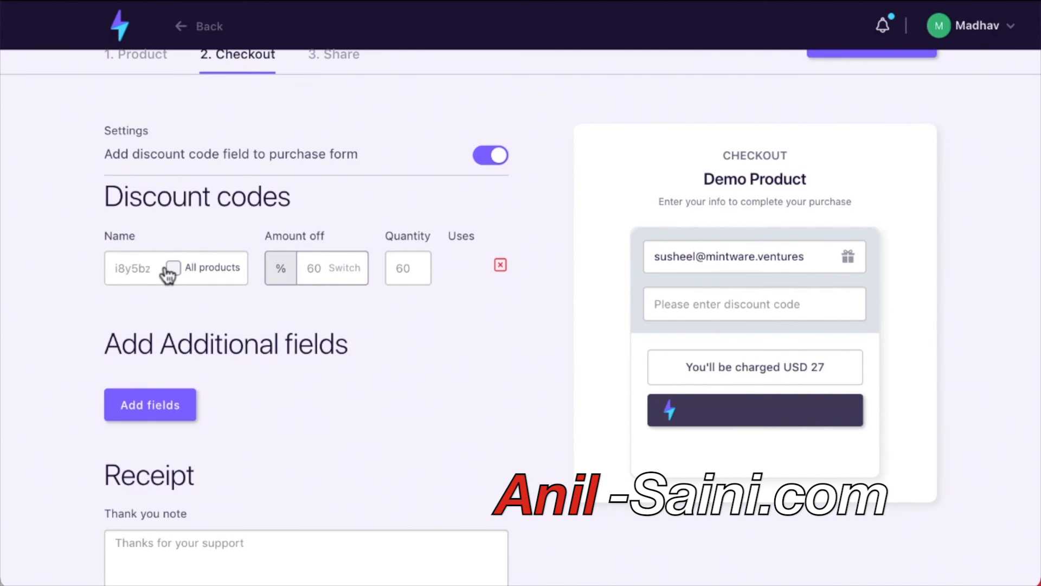
left_click(324, 268)
type("50")
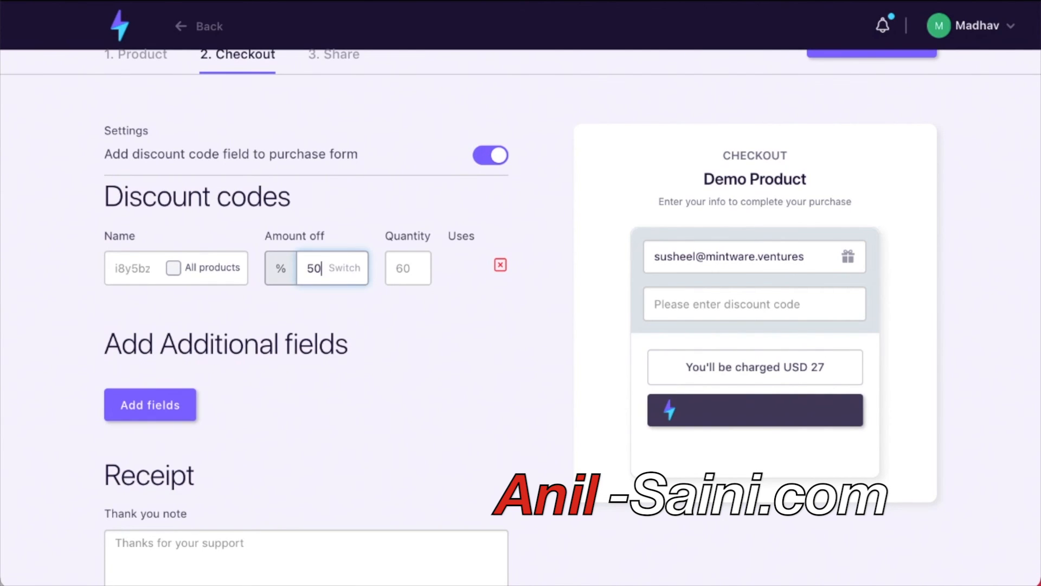
left_click(70, 374)
scroll(73, 375, "down", 2)
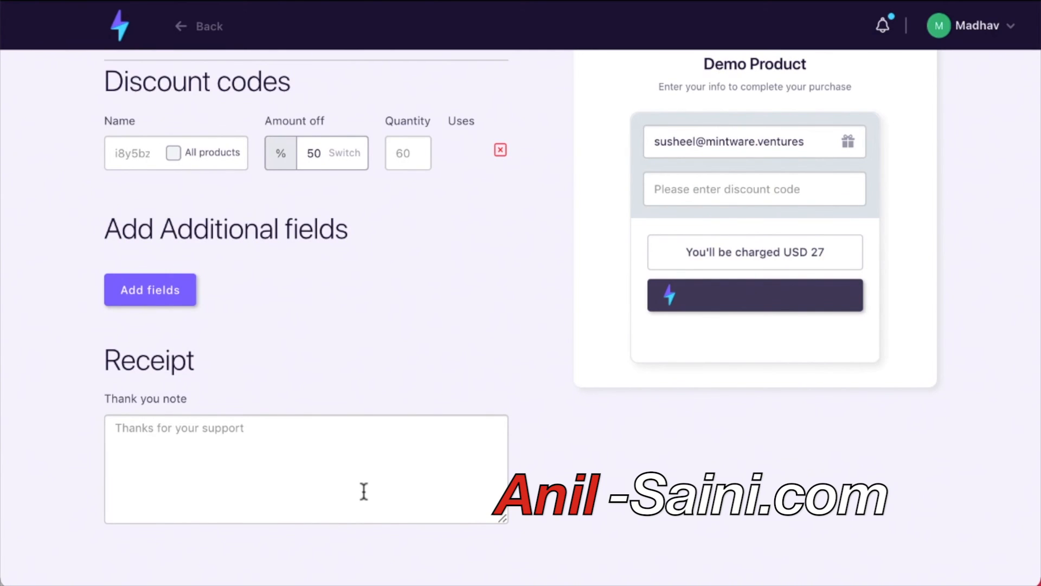
scroll(364, 491, "up", 2)
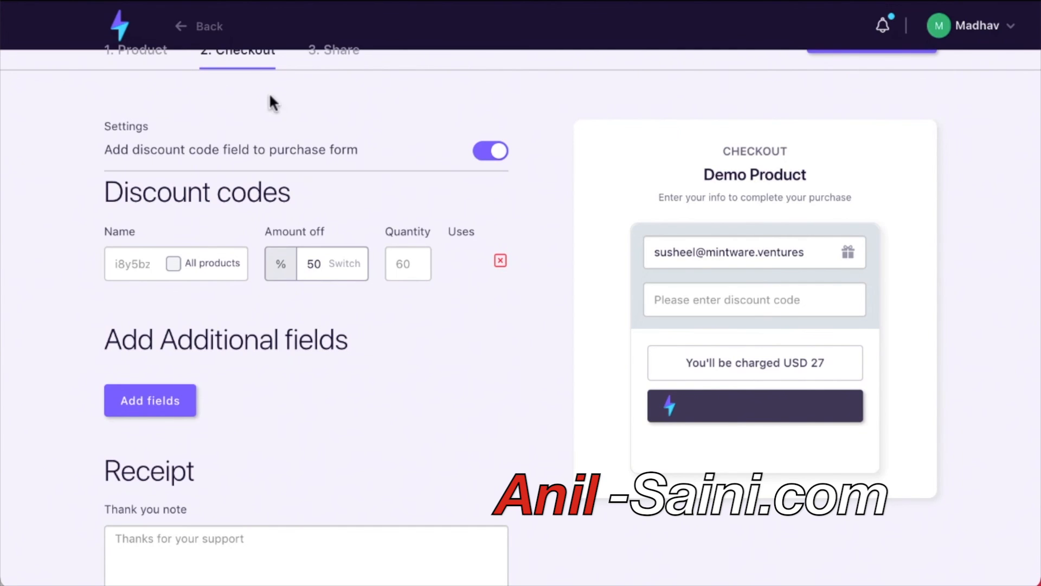
scroll(260, 163, "up", 2)
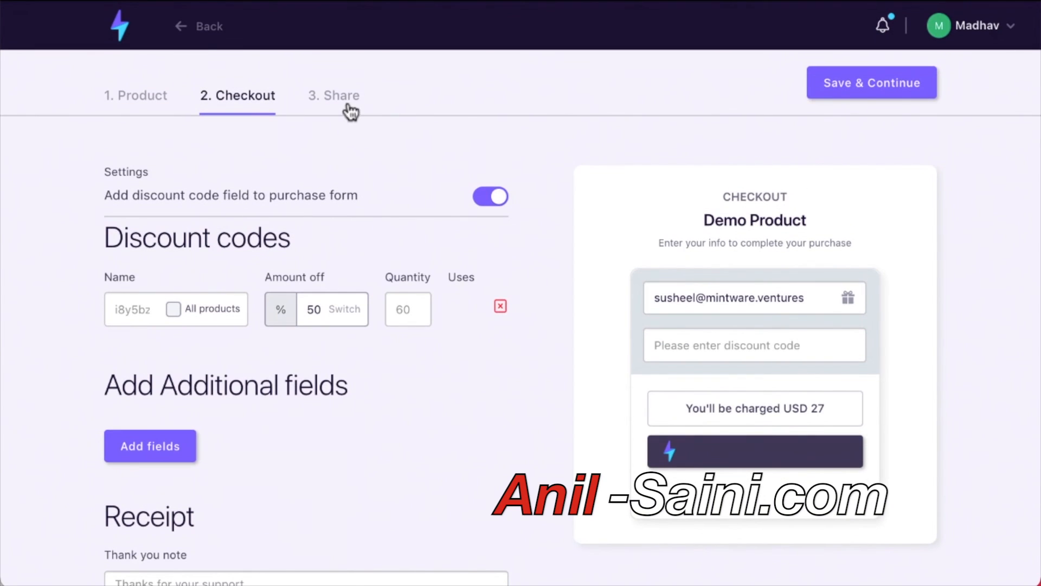
Save and continue, dismiss the Stripe account warning, and go to the Share step.
left_click(912, 94)
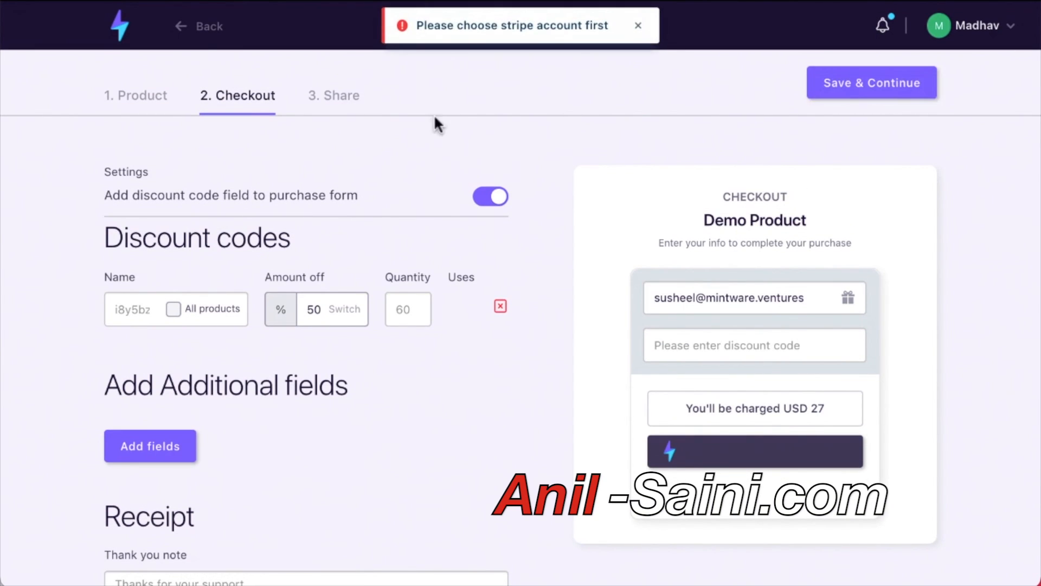
left_click(638, 26)
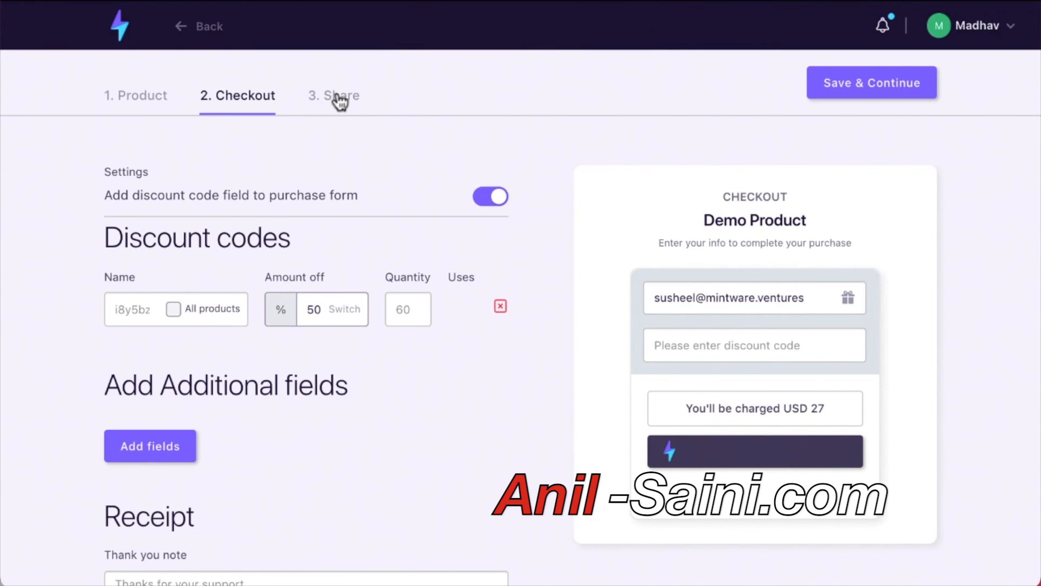
left_click(339, 101)
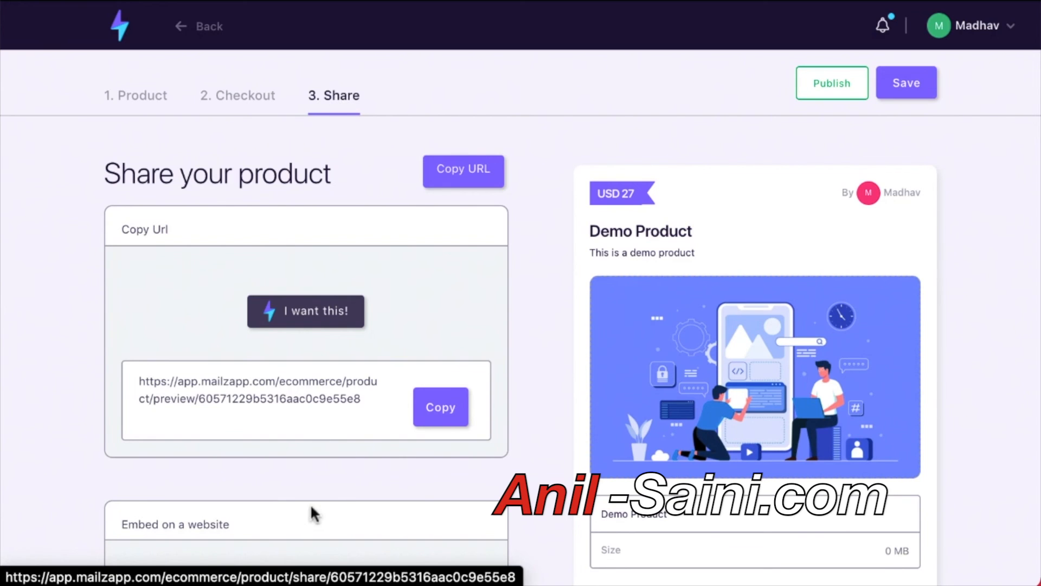
Review the Share step and publish Demo Product.
mouse_move(457, 415)
left_mouse_down()
mouse_move(453, 461)
mouse_move(457, 428)
left_mouse_up()
scroll(290, 435, "down", 1)
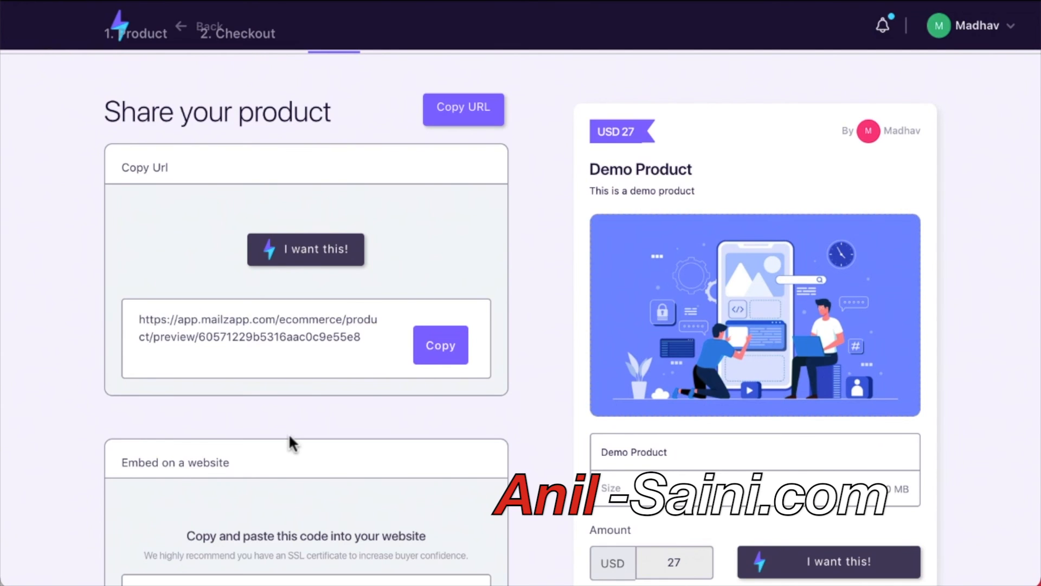
scroll(289, 433, "down", 5)
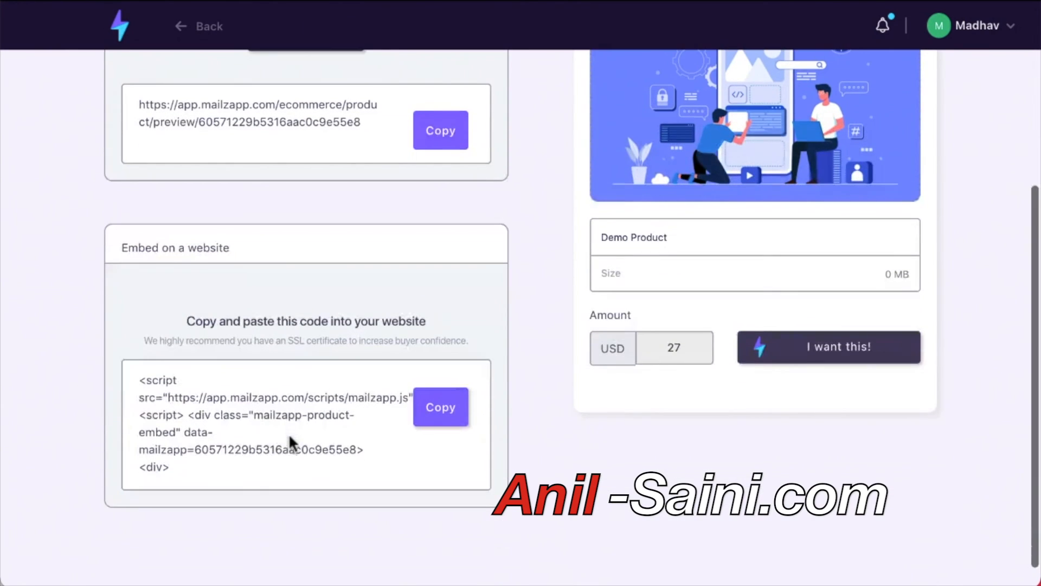
scroll(348, 416, "down", 1)
scroll(350, 415, "up", 6)
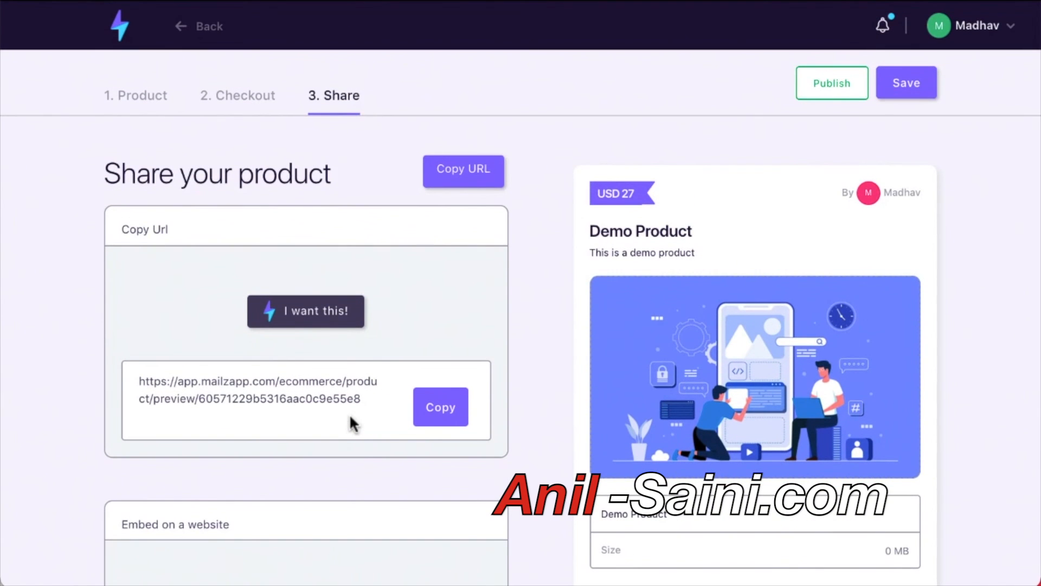
scroll(350, 418, "down", 2)
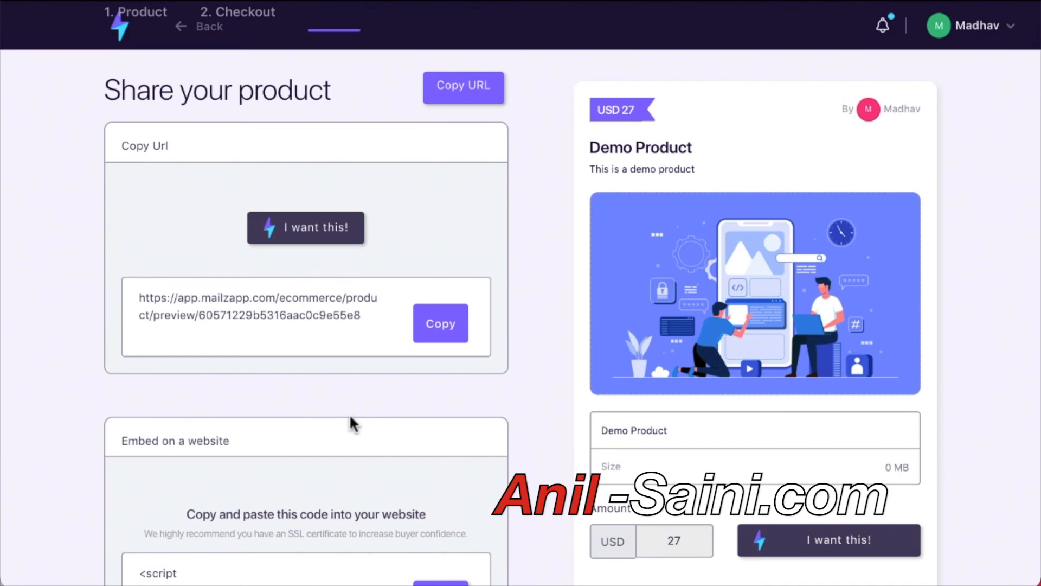
scroll(701, 221, "down", 1)
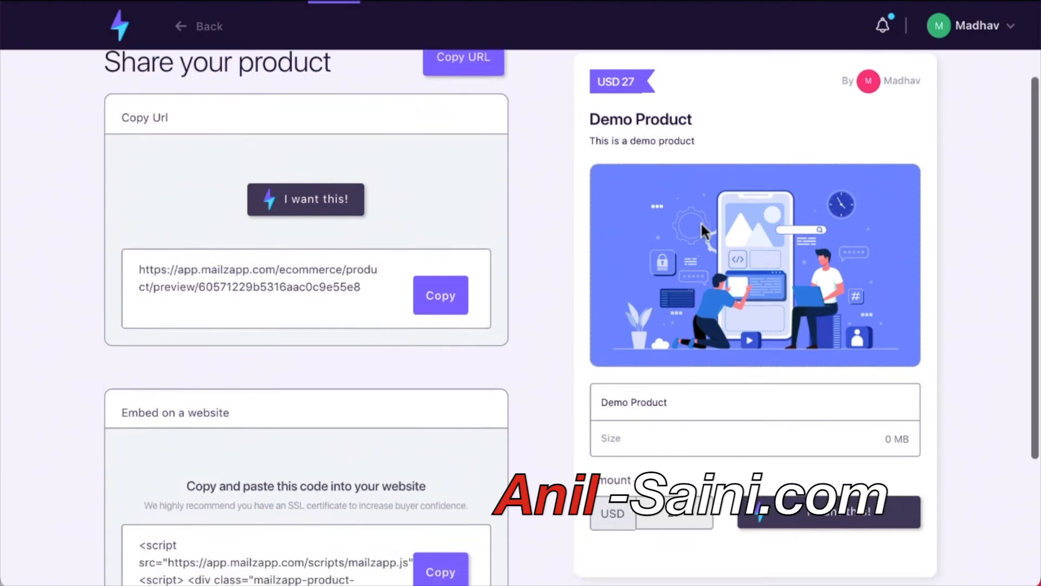
scroll(700, 222, "up", 3)
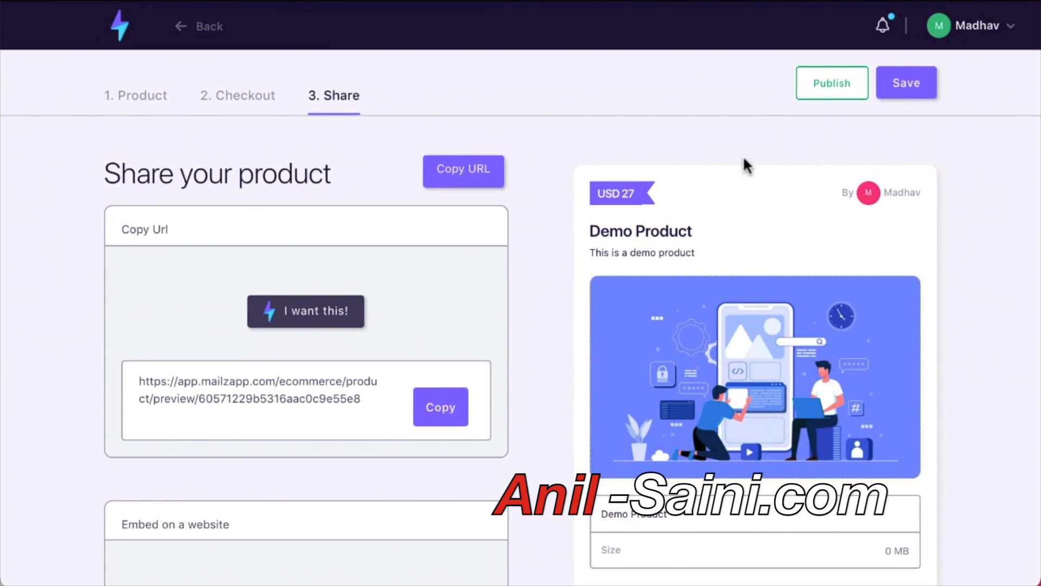
left_click(846, 95)
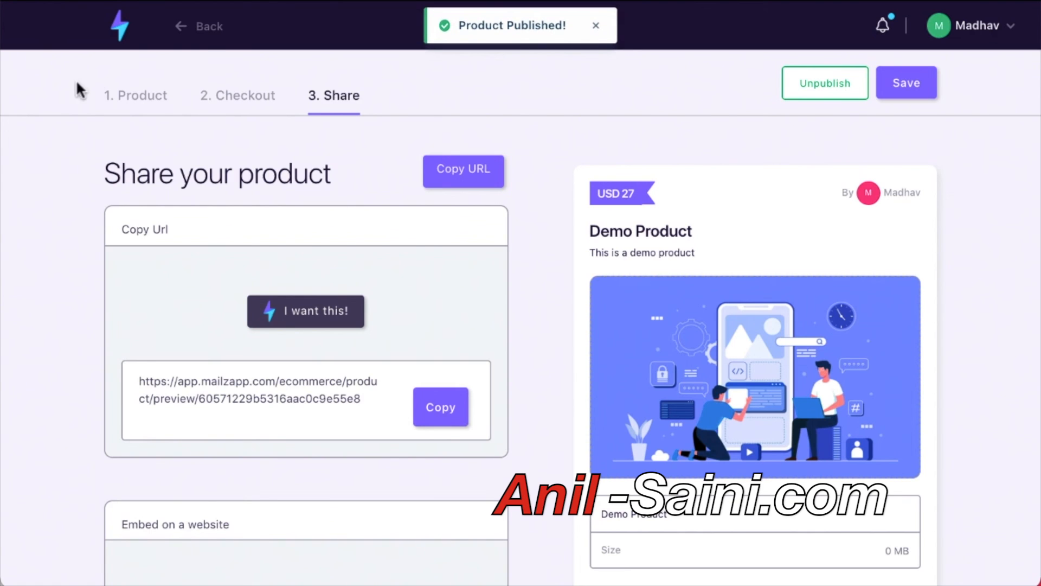
Step back through Checkout and the Product form to the Products List.
left_click(189, 32)
left_click(190, 33)
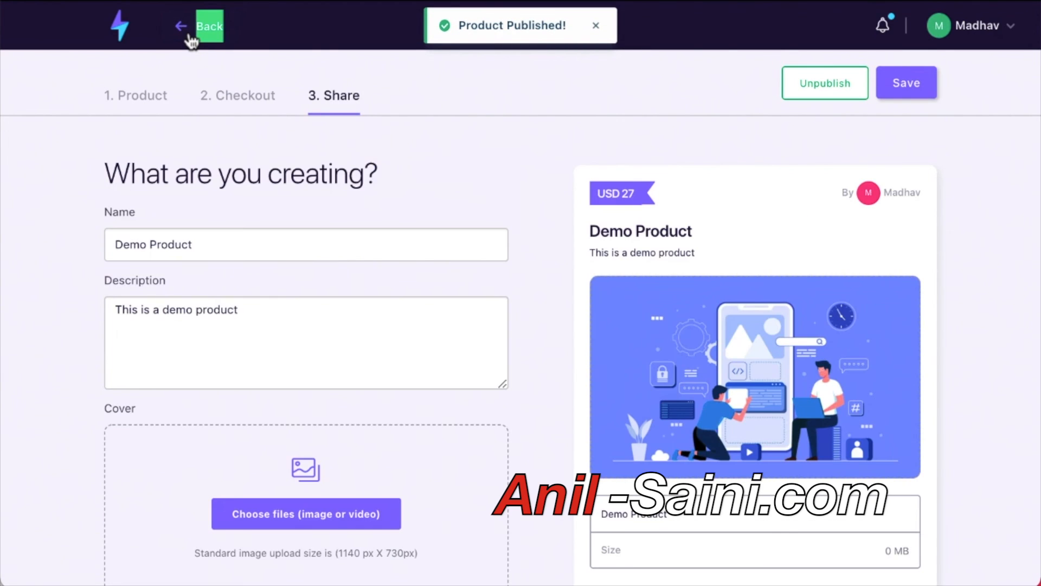
left_click(191, 39)
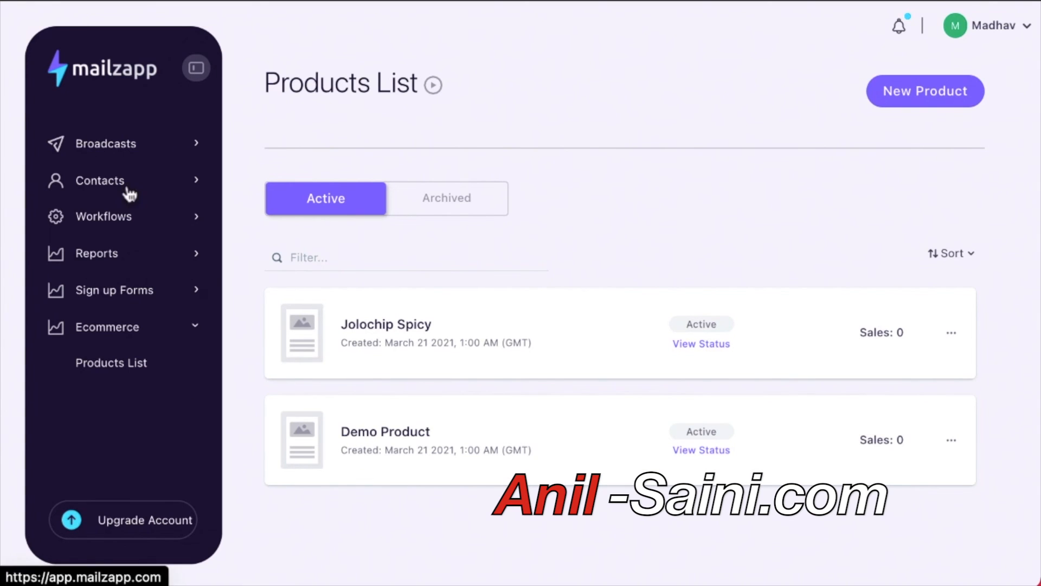
Create a new broadcast from Broadcasts List named 'Mailzapp Commerce'.
left_click(128, 145)
left_click(114, 184)
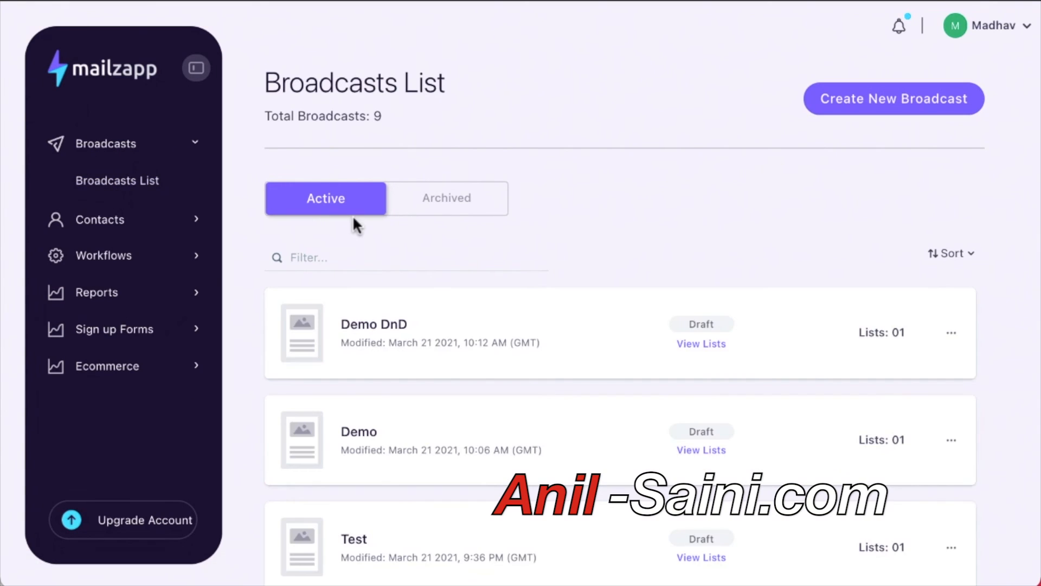
scroll(915, 36, "down", 1)
left_click(894, 91)
left_click(442, 325)
type("Mailzapp Commeer")
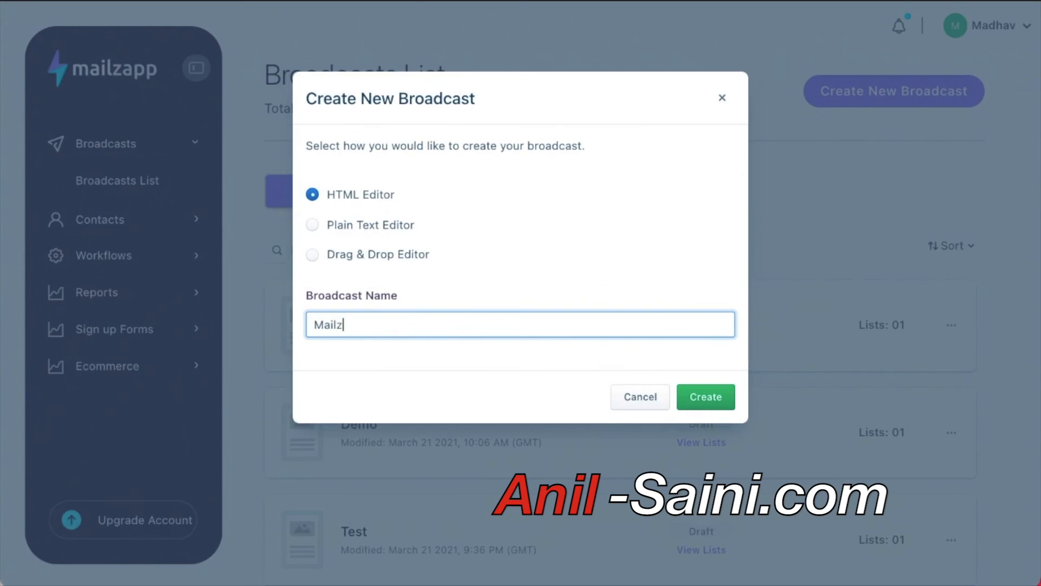
key("BackSpace")
key("BackSpace")
type("rce")
left_click(706, 397)
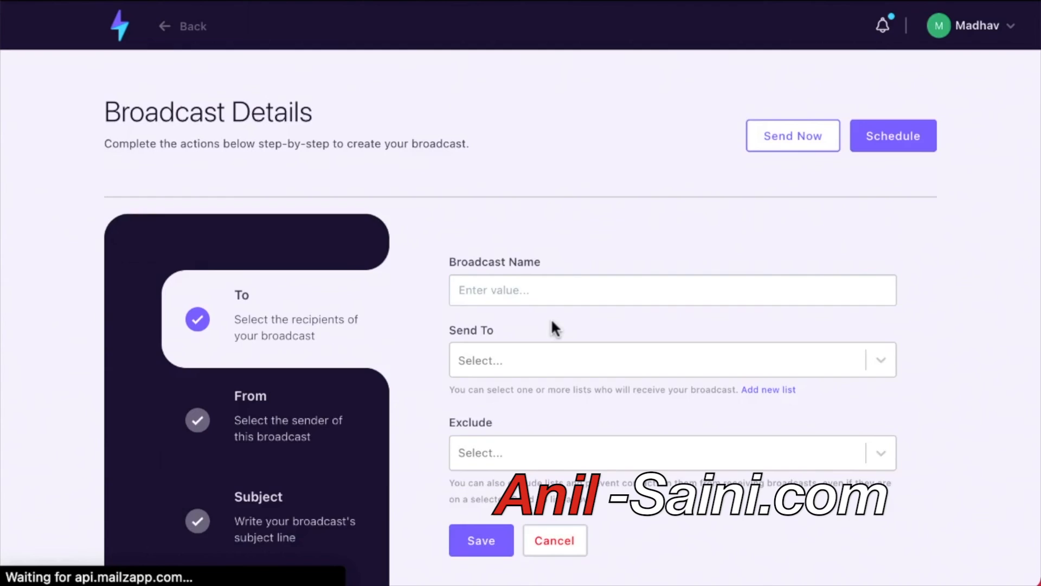
scroll(551, 317, "down", 2)
Send the broadcast to the Demo CnP list from the chosen sender email.
left_click(496, 289)
left_click(487, 332)
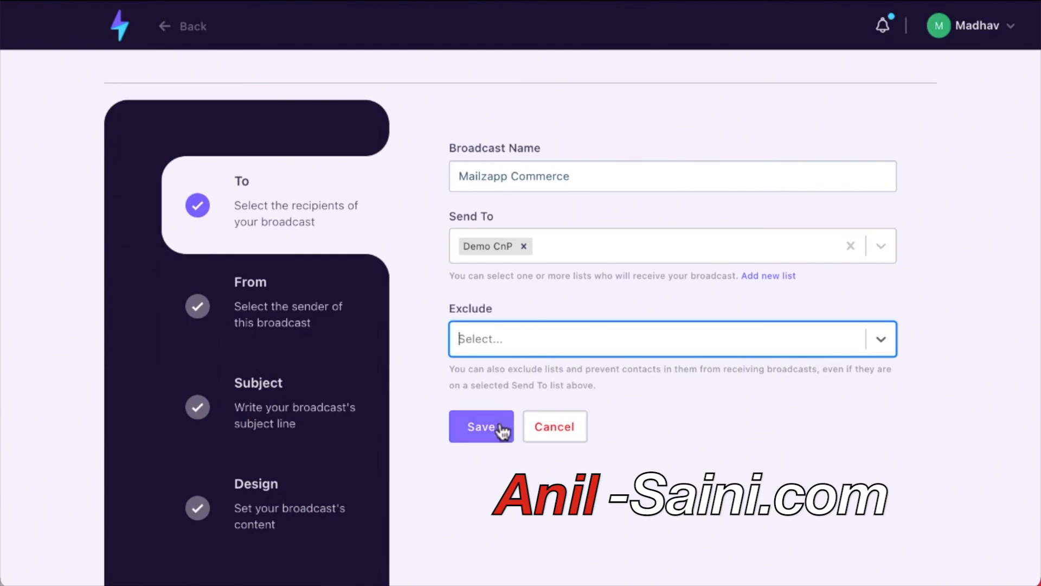
left_click(491, 427)
left_click(493, 278)
left_click(493, 297)
left_click(489, 406)
Set subject 'Awesome Product' and footer address 'Physical Address', then save the design settings.
left_click(508, 177)
type("Awesome Product")
left_click(502, 273)
left_click(493, 350)
left_click(464, 277)
type("Physical Address")
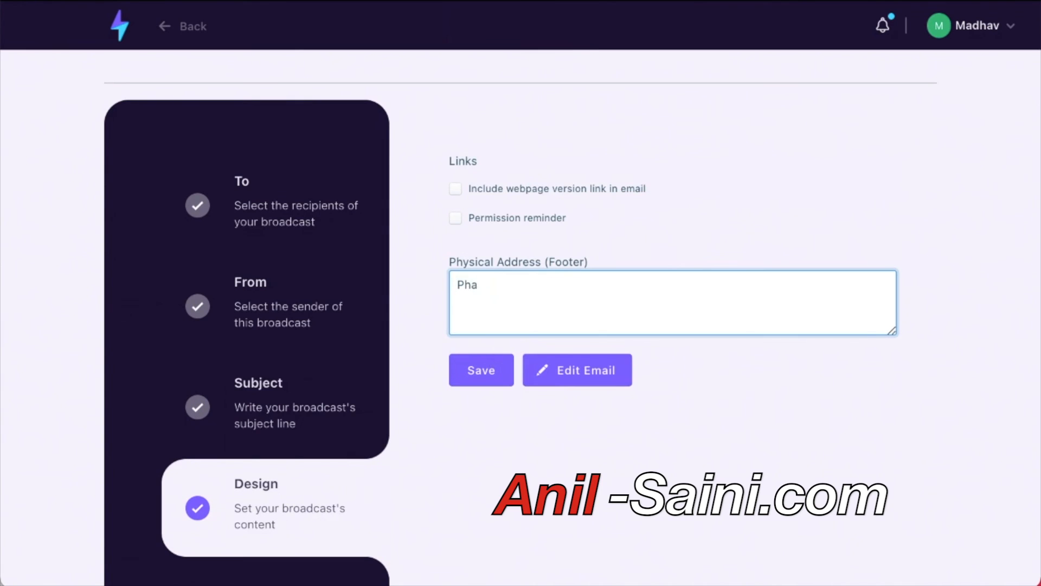
left_click(467, 370)
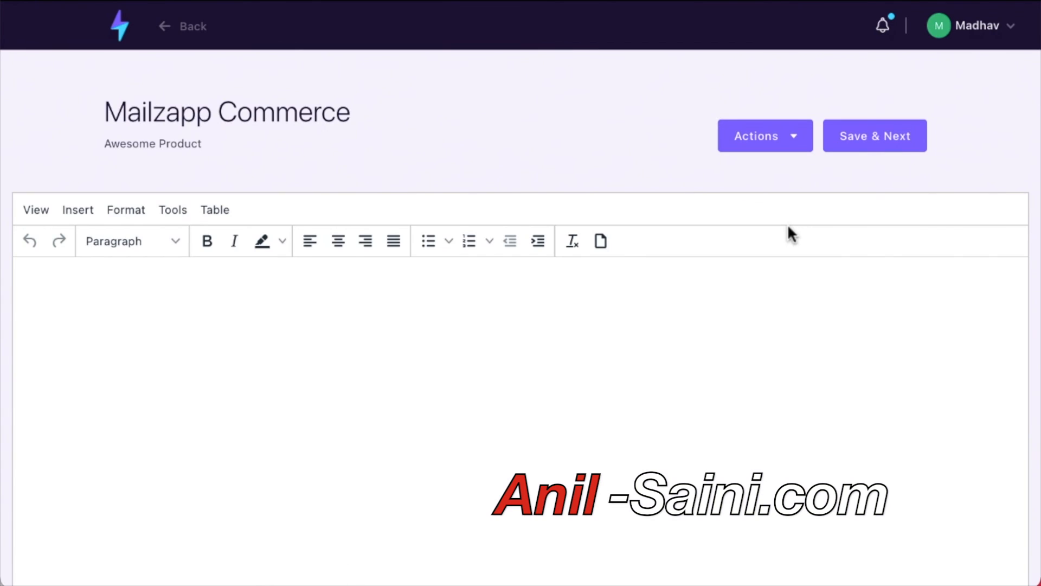
Embed the Jolochip Spicy product card into the email via Actions > Products.
left_click(795, 138)
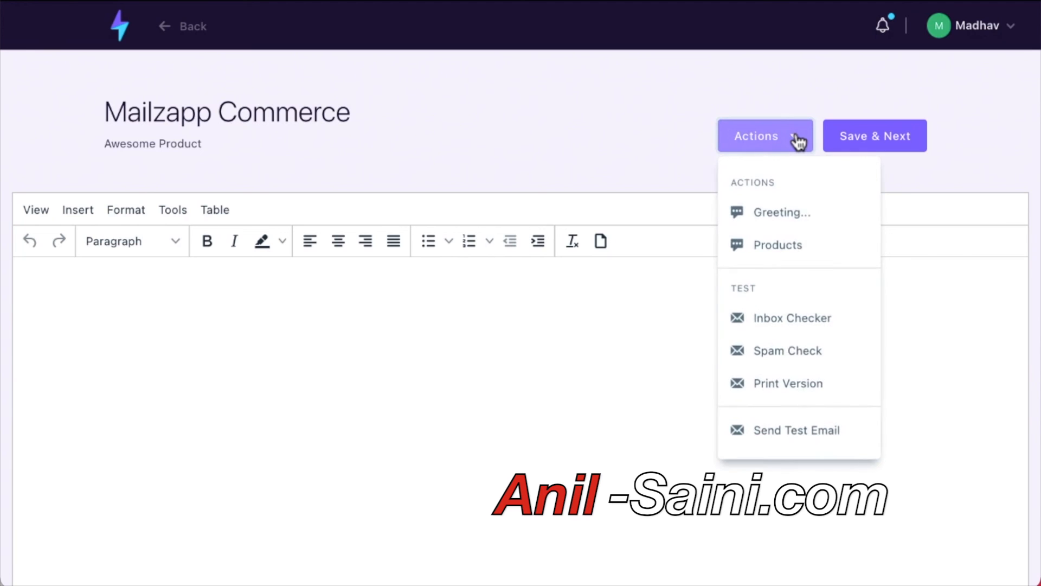
left_click(784, 243)
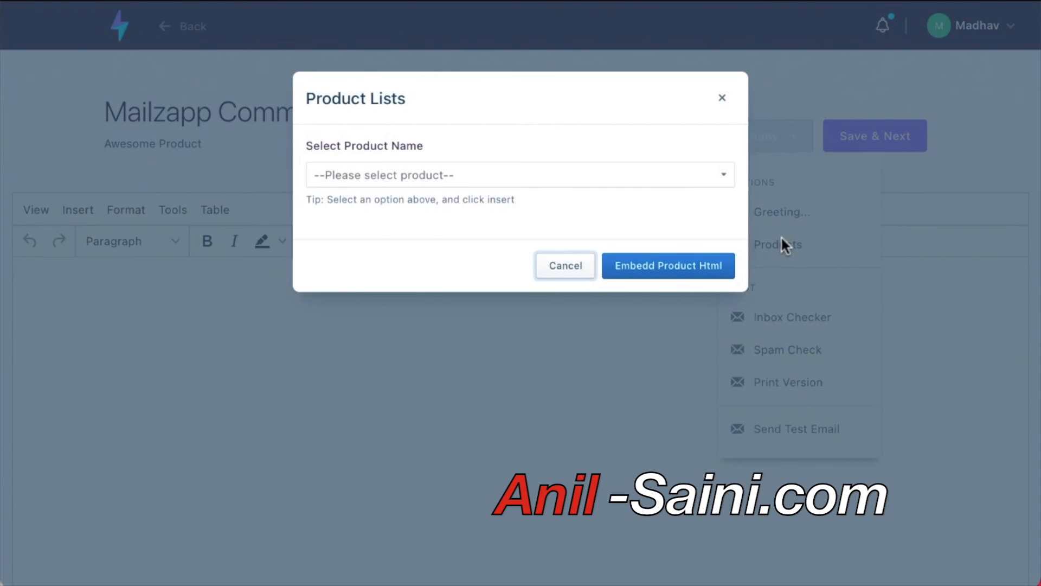
left_click(725, 176)
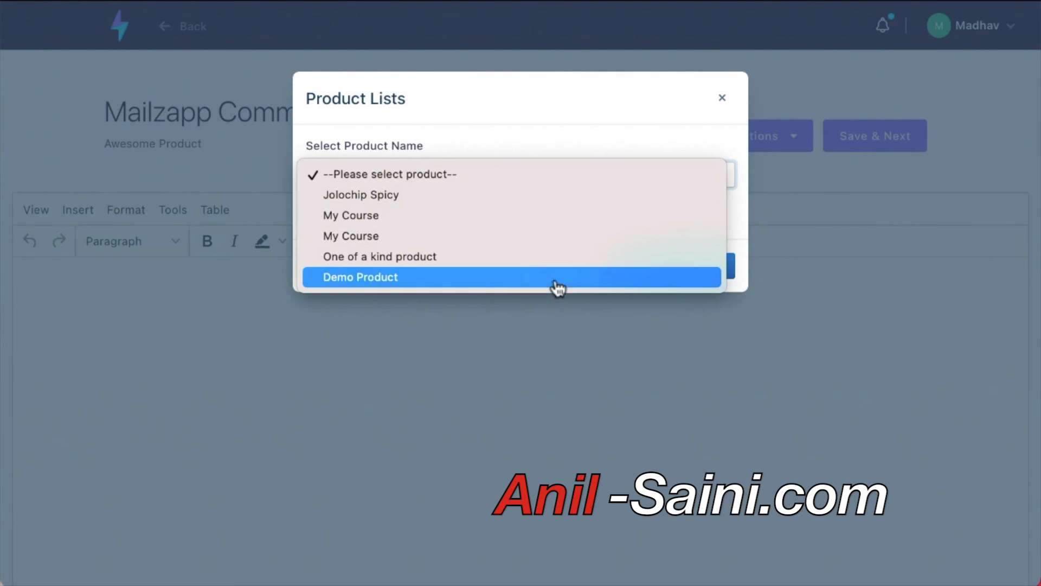
left_click(564, 199)
left_click(674, 266)
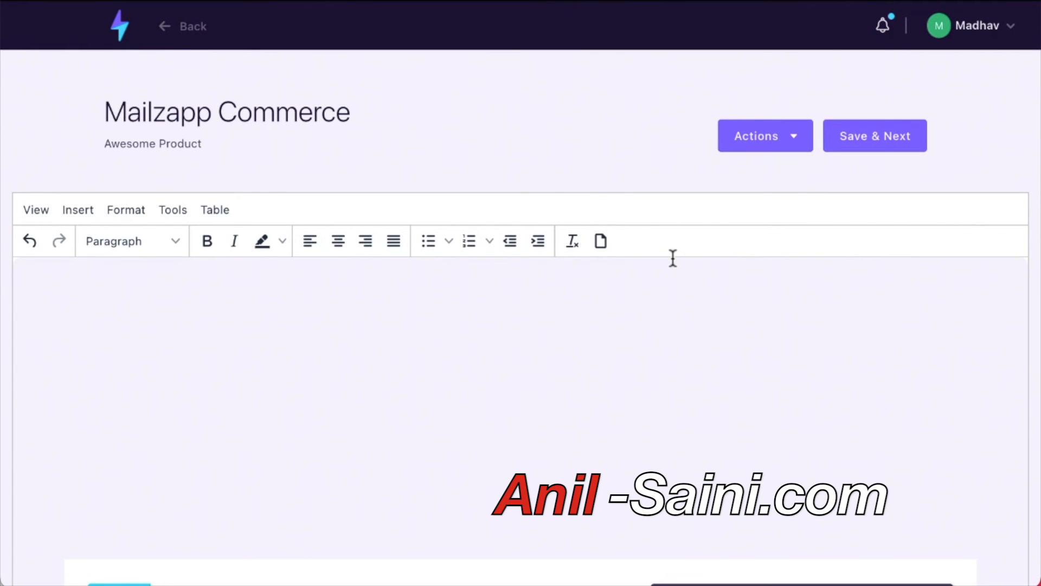
Type a line of filler text in the email body, then return to the dashboard.
scroll(672, 258, "down", 5)
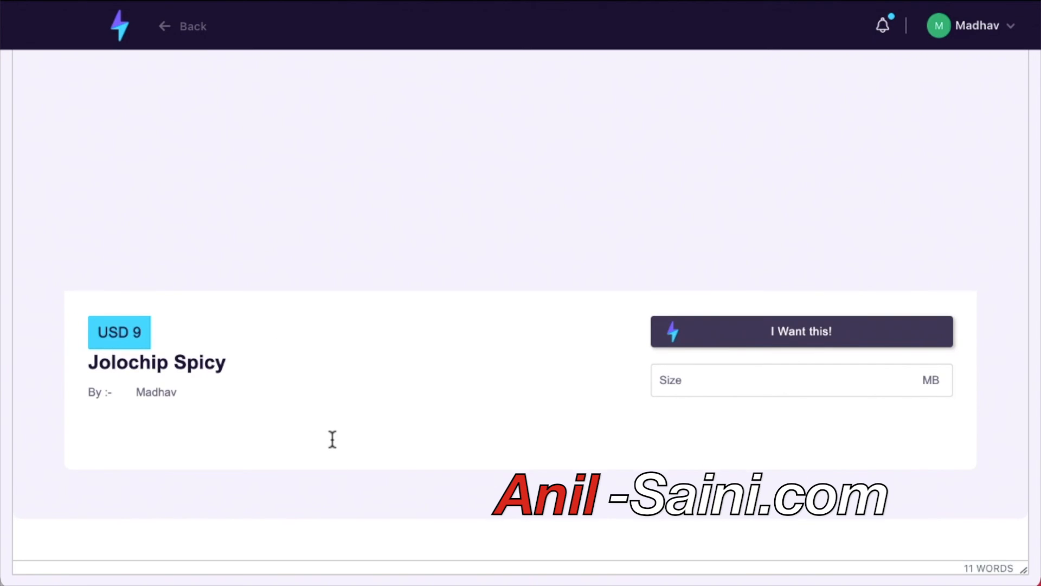
scroll(332, 439, "up", 5)
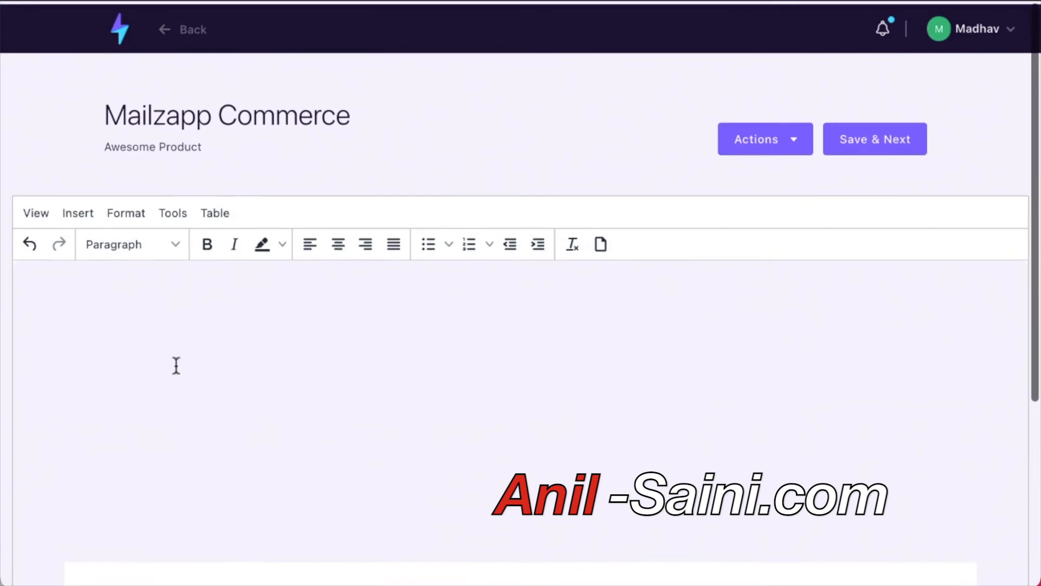
left_click(170, 326)
type("kjölksdökfjölsdjfölksjdföl kj")
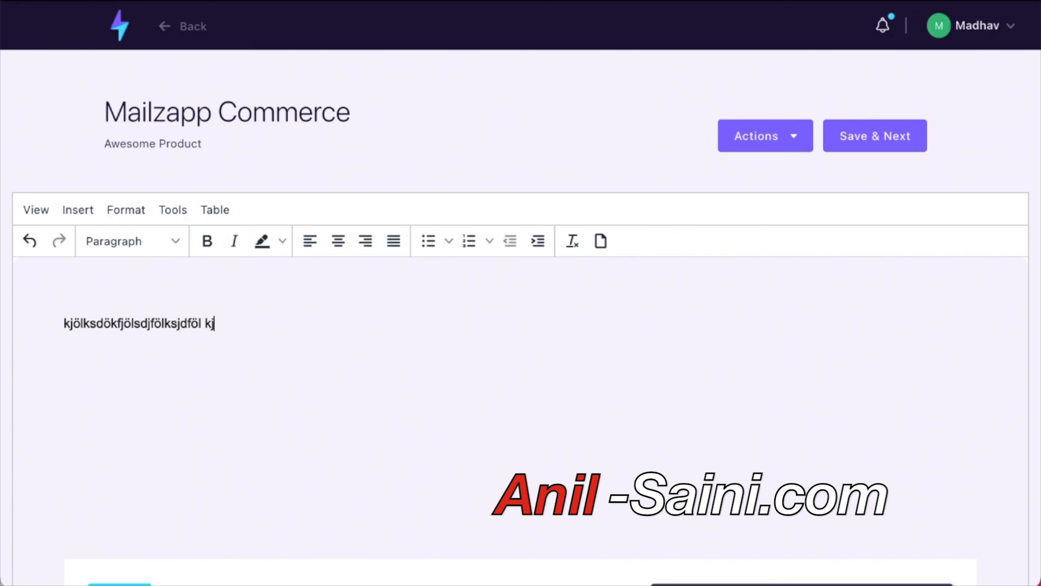
type("lksjdklf aöklksdflk ölkasjdfölkajsdölkfjasödlfkjslkdf")
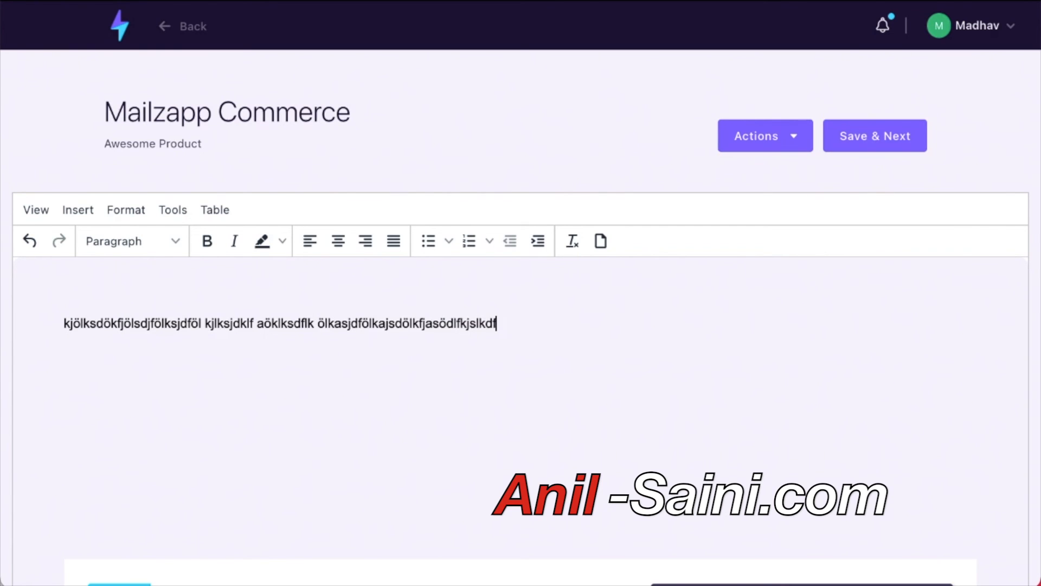
scroll(1, 439, "down", 3)
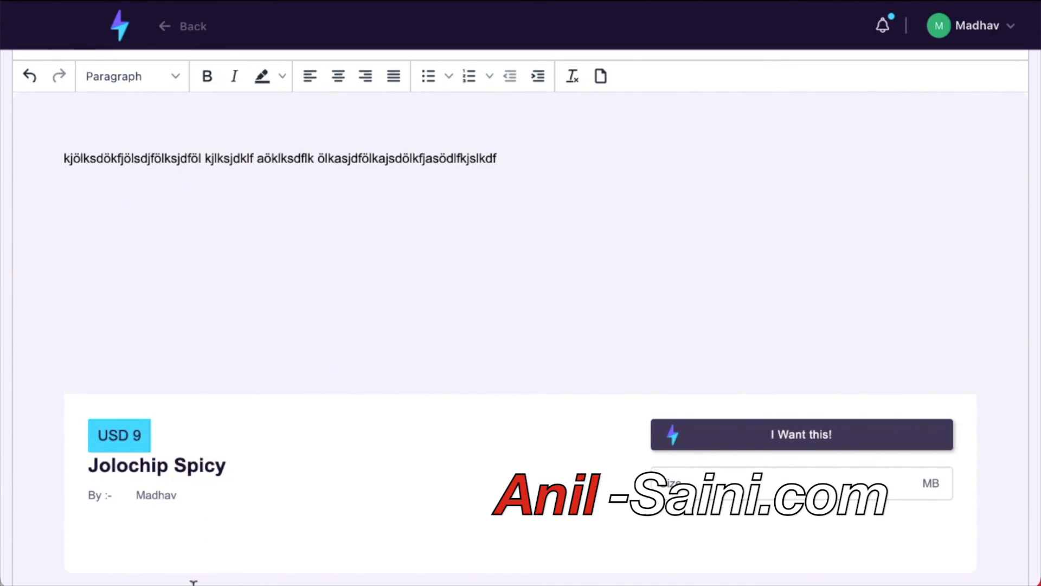
scroll(368, 353, "down", 2)
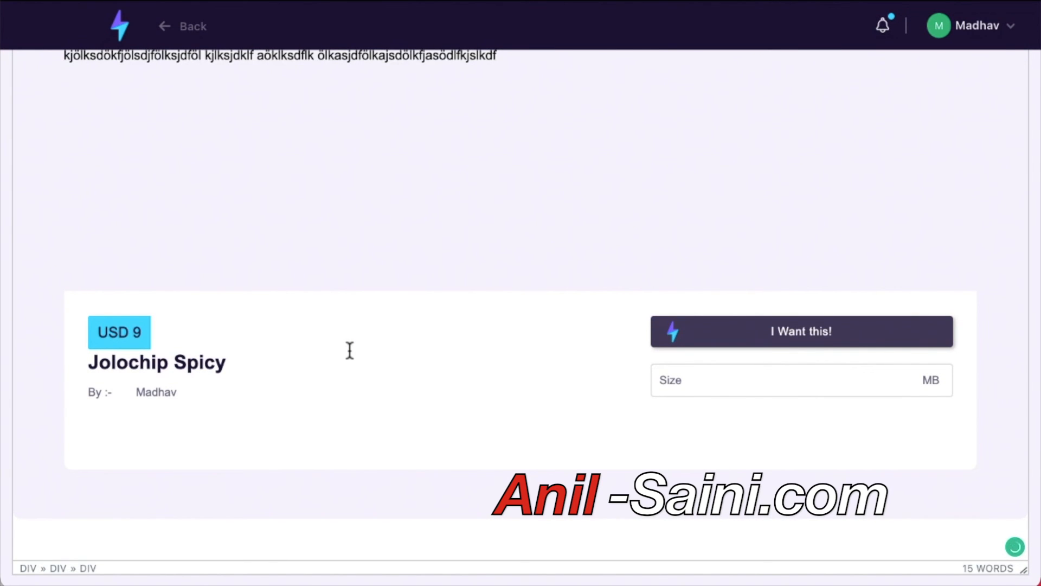
scroll(350, 350, "up", 3)
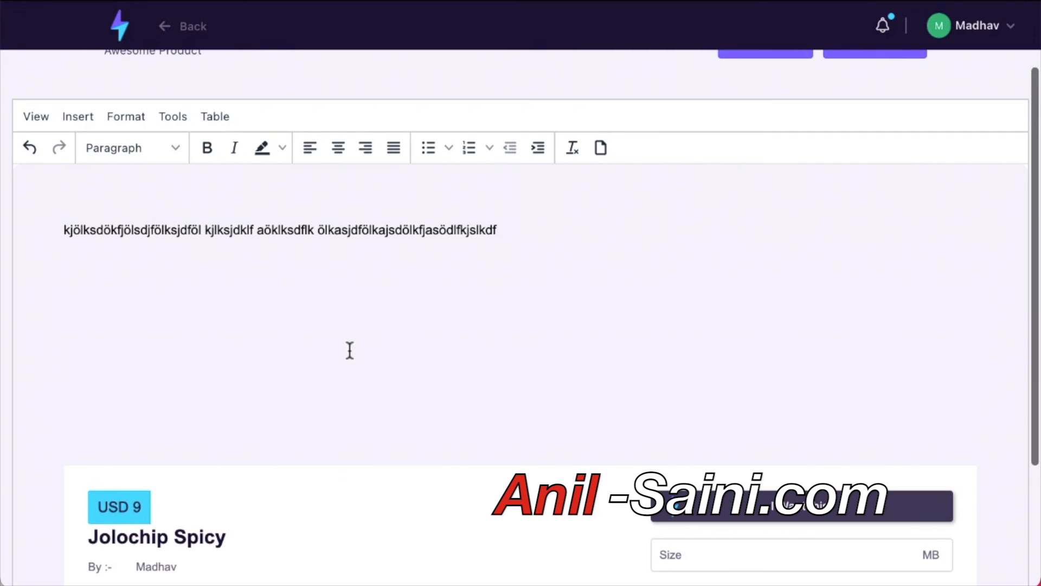
scroll(236, 350, "down", 2)
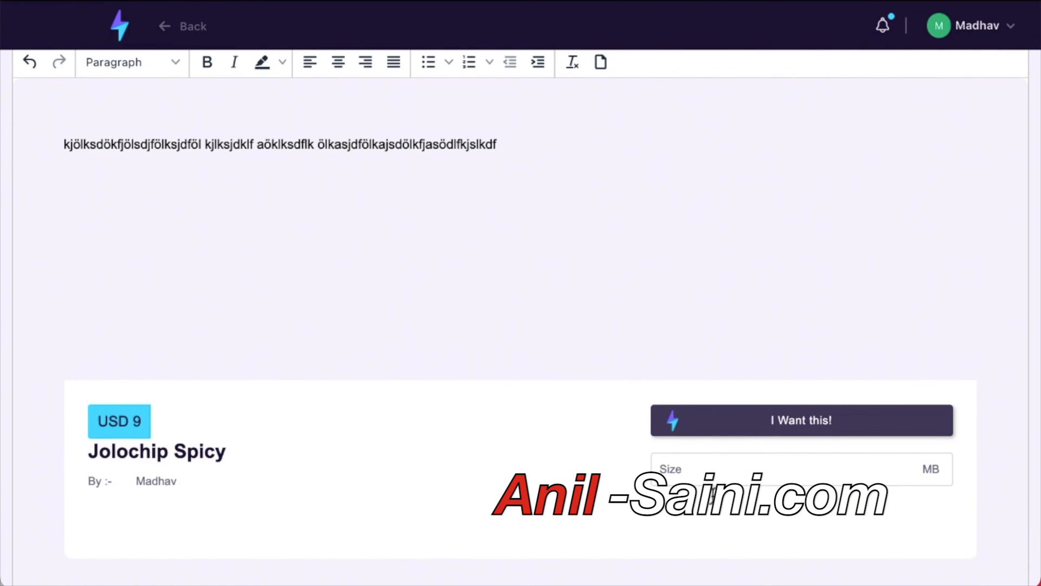
scroll(521, 317, "up", 1)
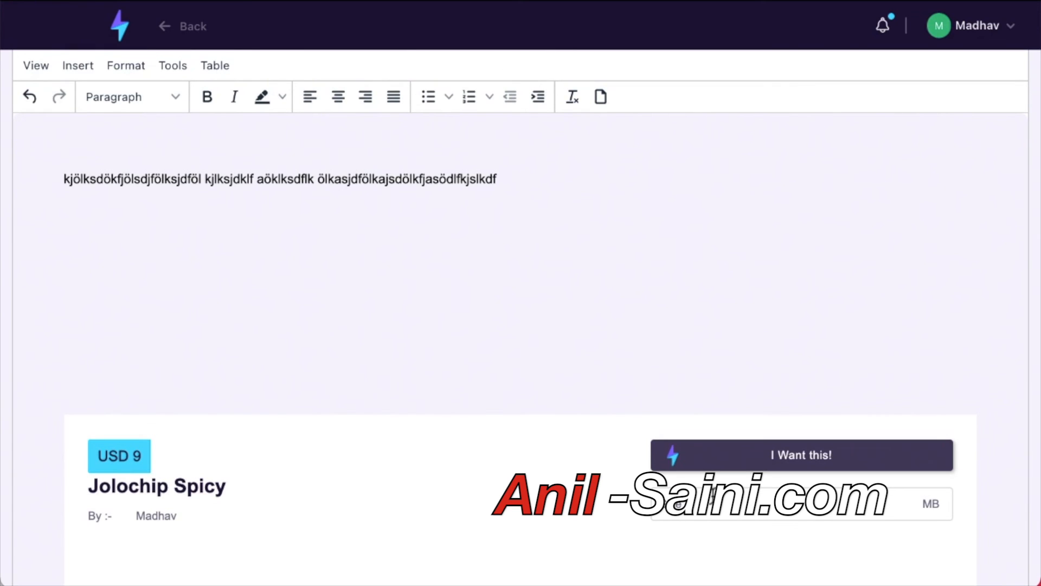
scroll(213, 409, "up", 3)
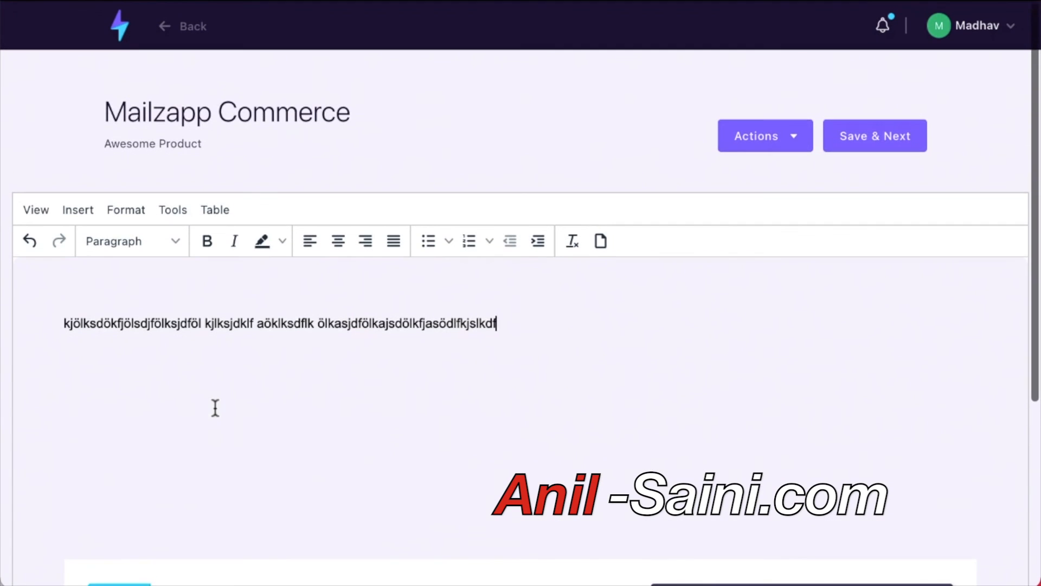
left_click(119, 26)
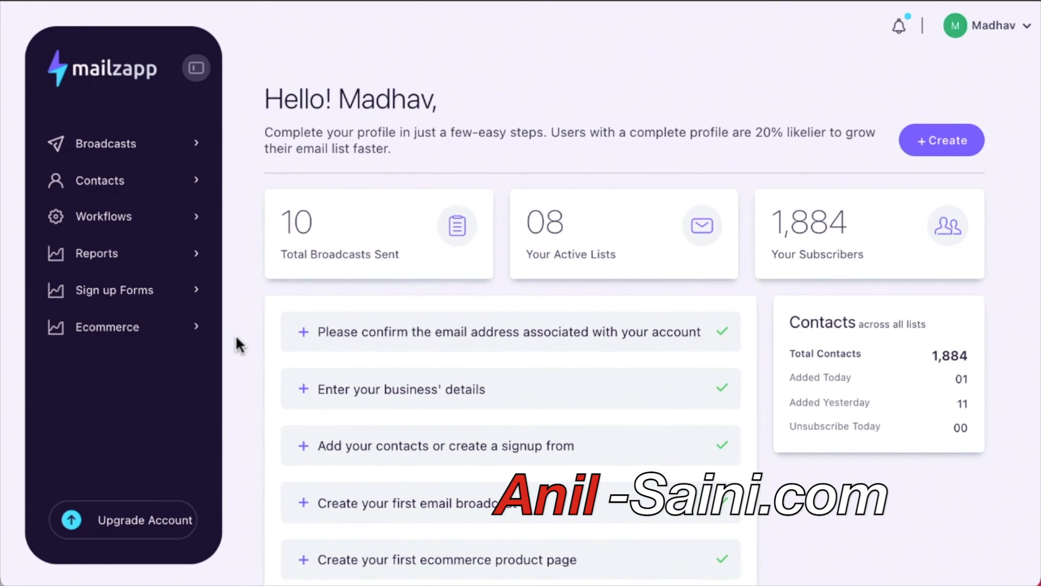
Review the dashboard's completed checklist and 1,884 contacts, then open the account menu with Logout.
scroll(239, 345, "down", 2)
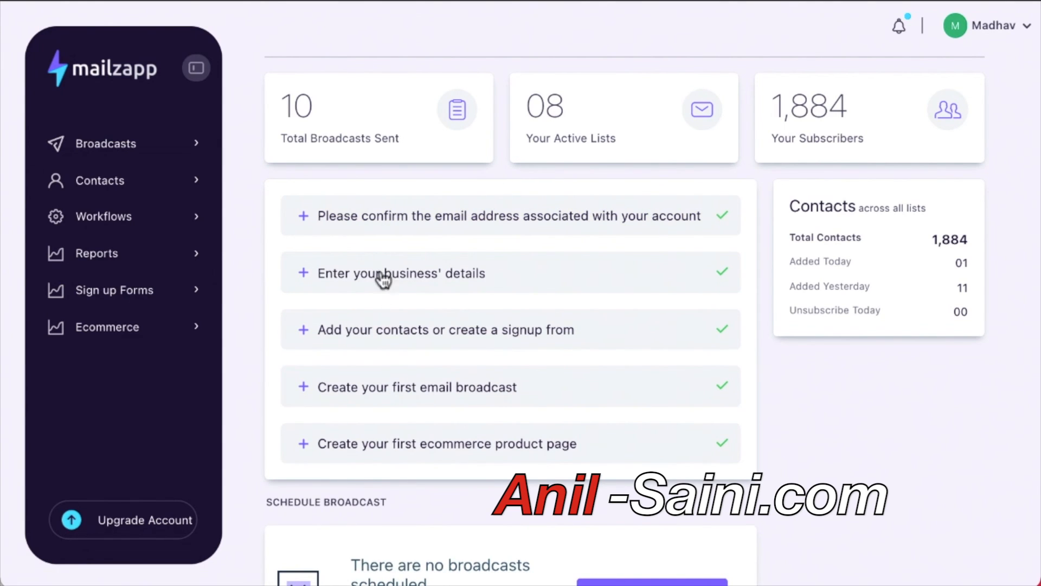
scroll(365, 473, "down", 1)
scroll(365, 478, "down", 5)
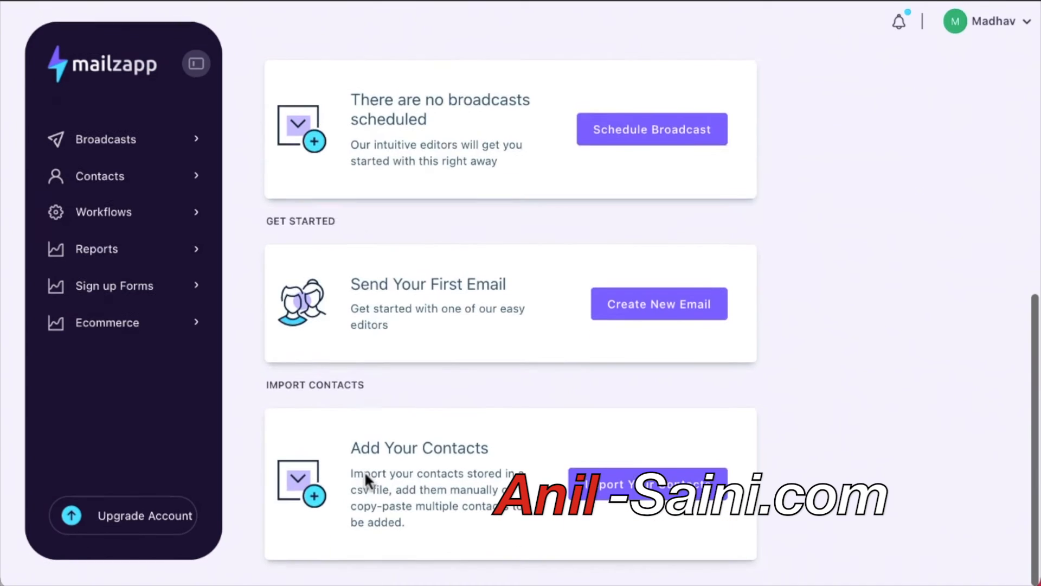
scroll(367, 474, "up", 8)
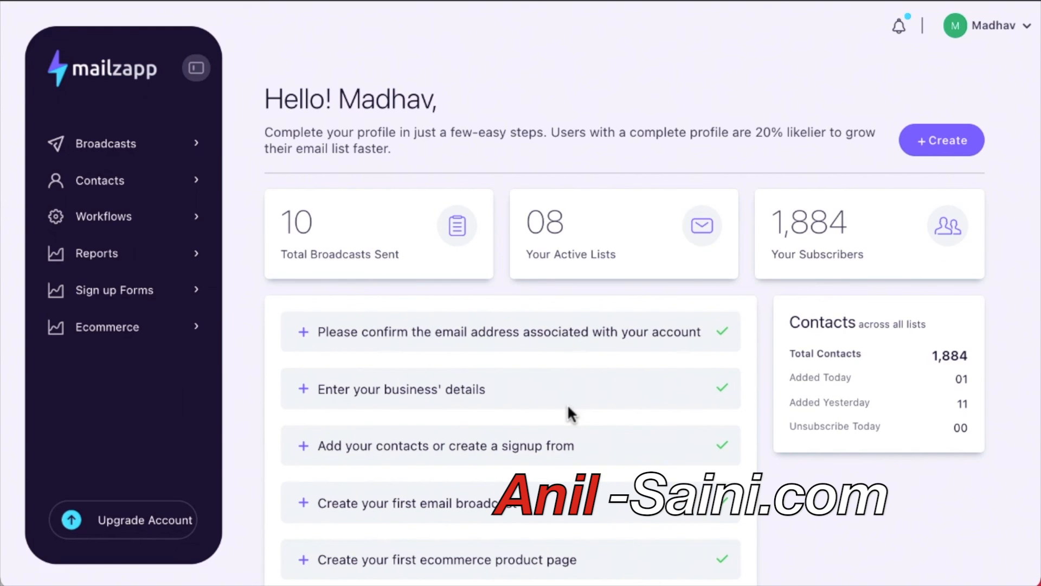
left_click(1027, 27)
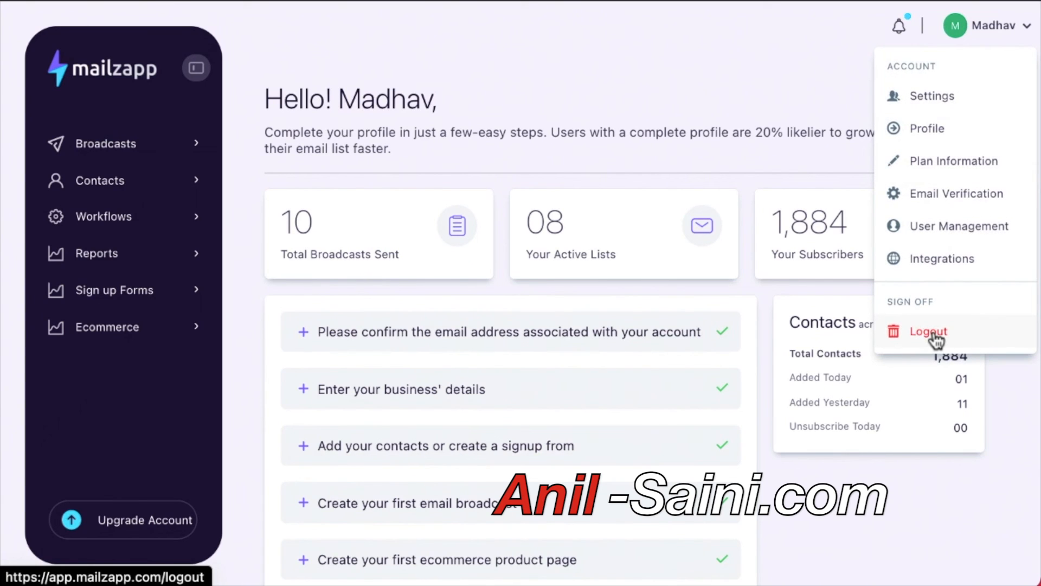